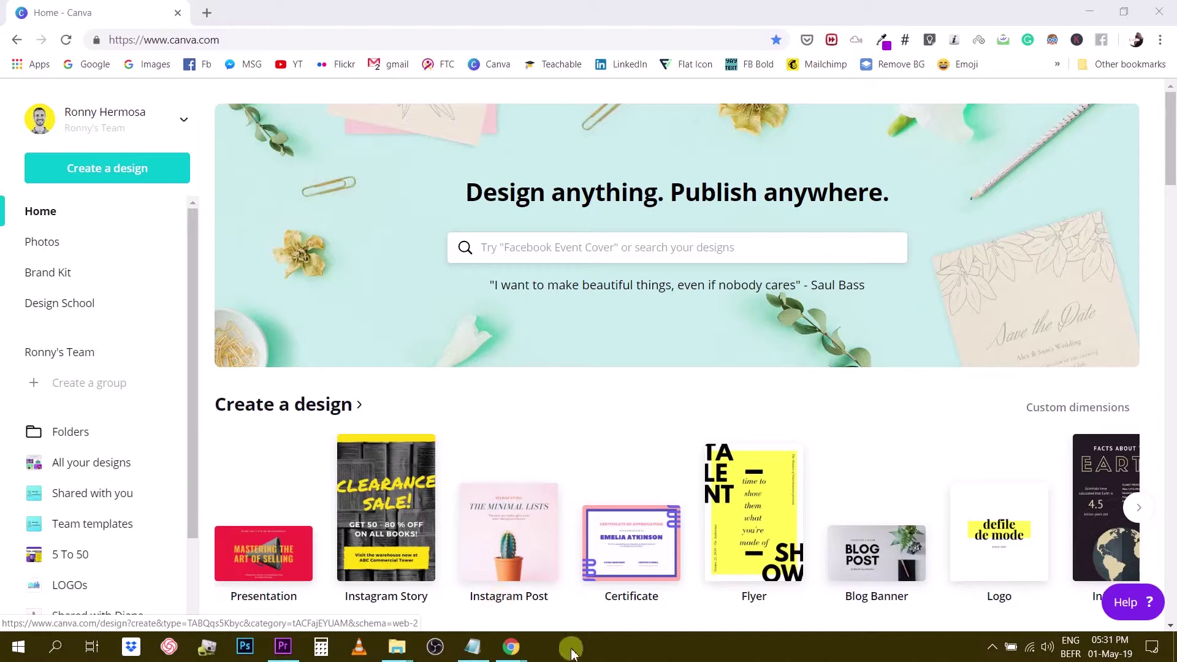
Browse the Apps, Folders and All your designs panels from the sidebar.
{"action": "scroll", "coordinate": [419, 513], "scroll_direction": "down", "scroll_amount": 1}
{"action": "scroll", "coordinate": [419, 513], "scroll_direction": "down", "scroll_amount": 2}
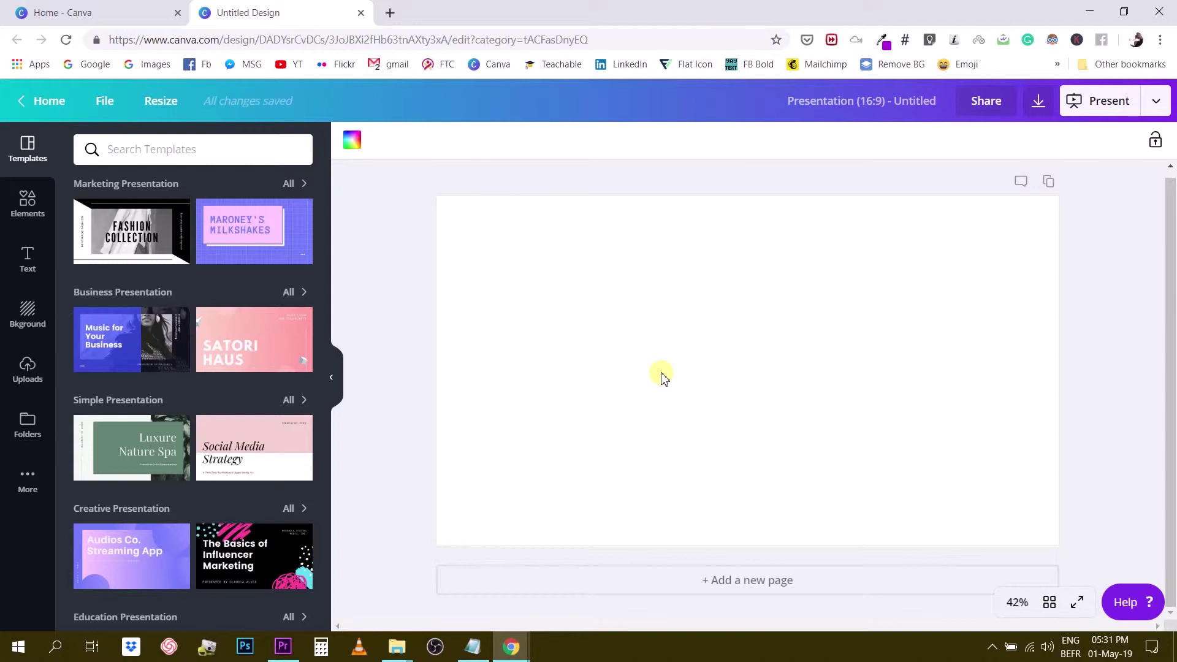
{"action": "left_click", "coordinate": [29, 478]}
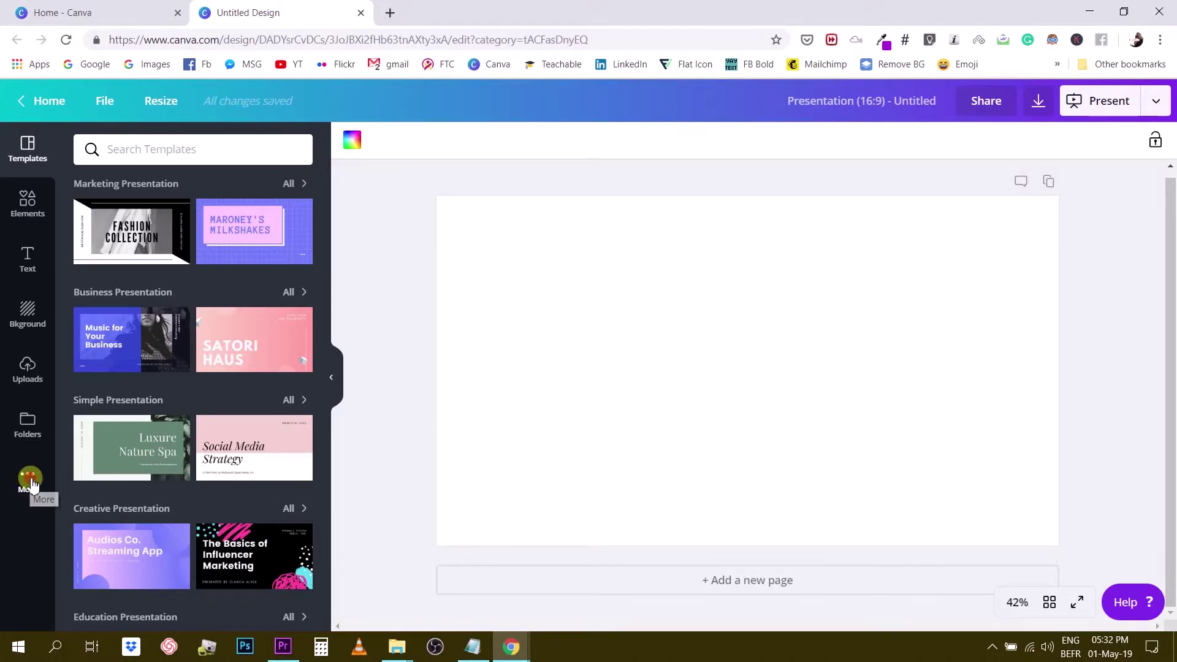
{"action": "left_click", "coordinate": [27, 423]}
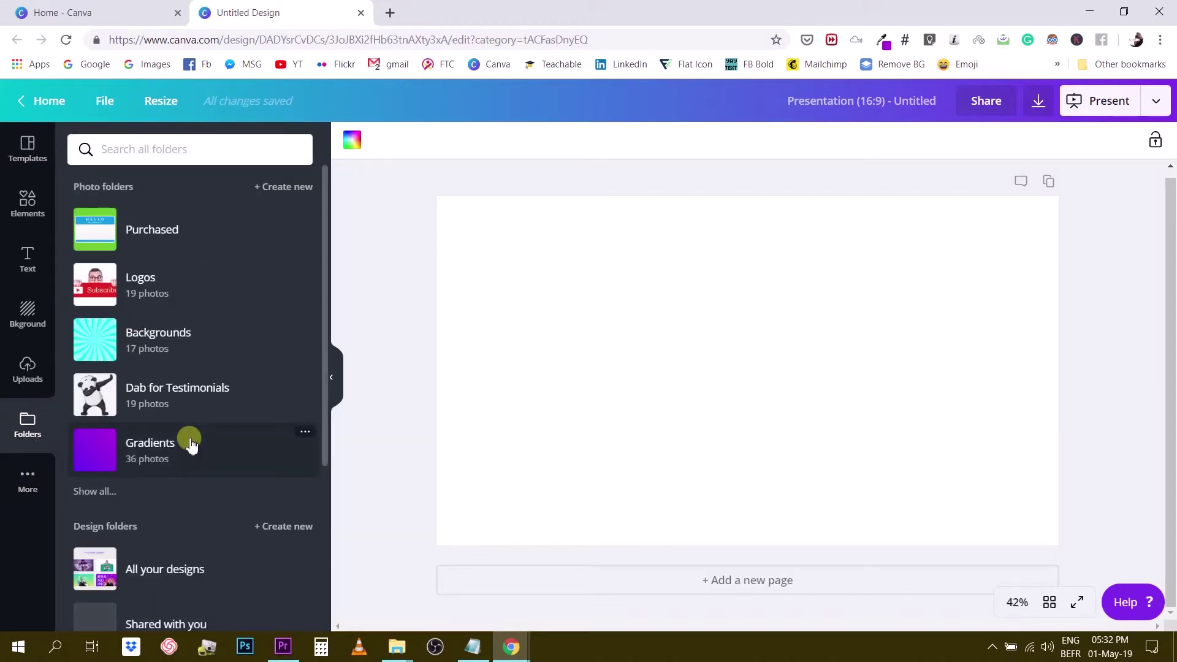
{"action": "scroll", "coordinate": [190, 438], "scroll_direction": "down", "scroll_amount": 3}
{"action": "left_click", "coordinate": [191, 411]}
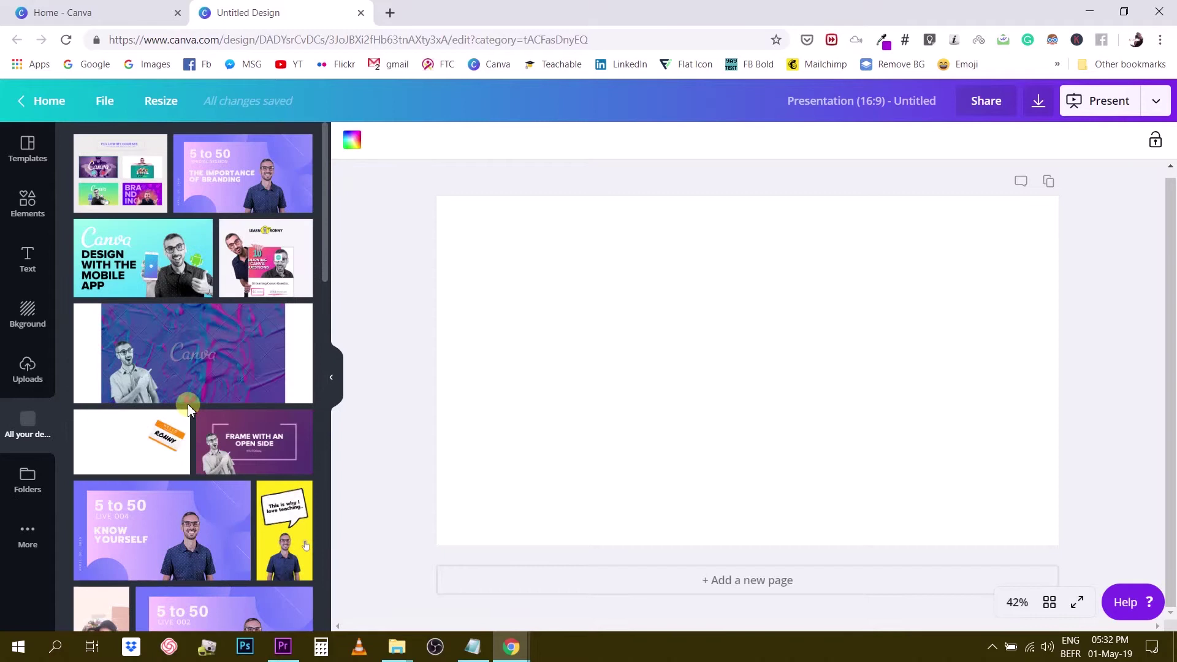
Show the Elements library listing recently used items, photos, grids and shapes.
{"action": "scroll", "coordinate": [178, 423], "scroll_direction": "down", "scroll_amount": 4}
{"action": "scroll", "coordinate": [178, 426], "scroll_direction": "down", "scroll_amount": 5}
{"action": "scroll", "coordinate": [178, 425], "scroll_direction": "up", "scroll_amount": 10}
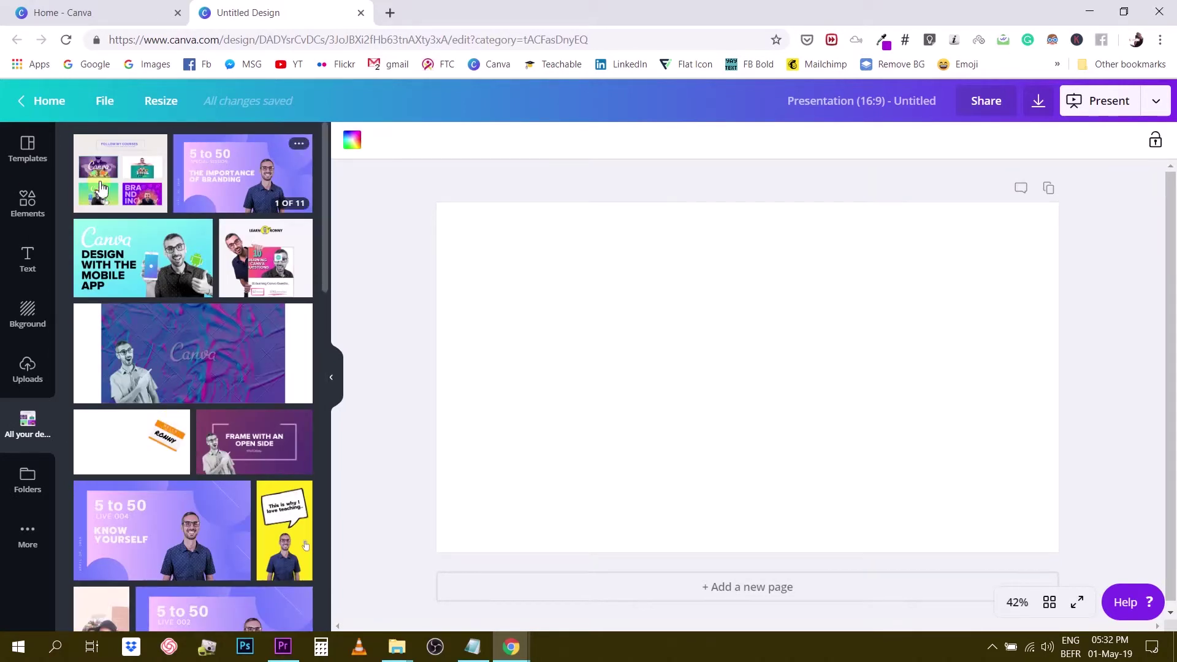
{"action": "left_click", "coordinate": [36, 211]}
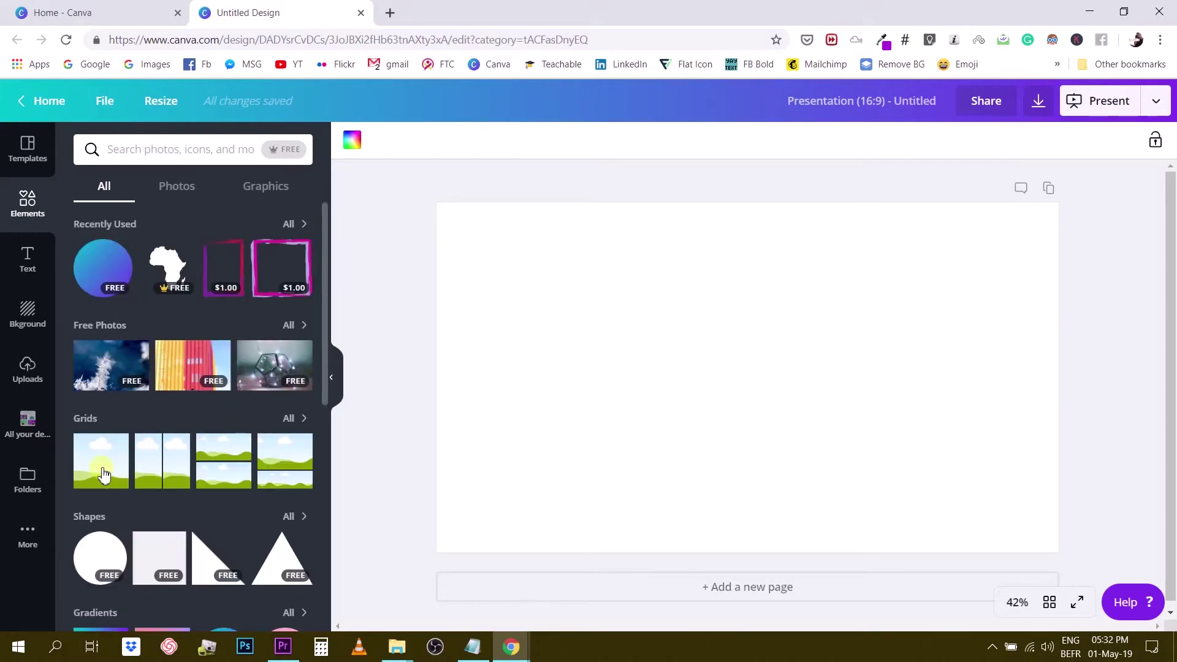
Add a single-image landscape grid, scale it down and place it at the slide's upper left.
{"action": "left_click", "coordinate": [103, 474]}
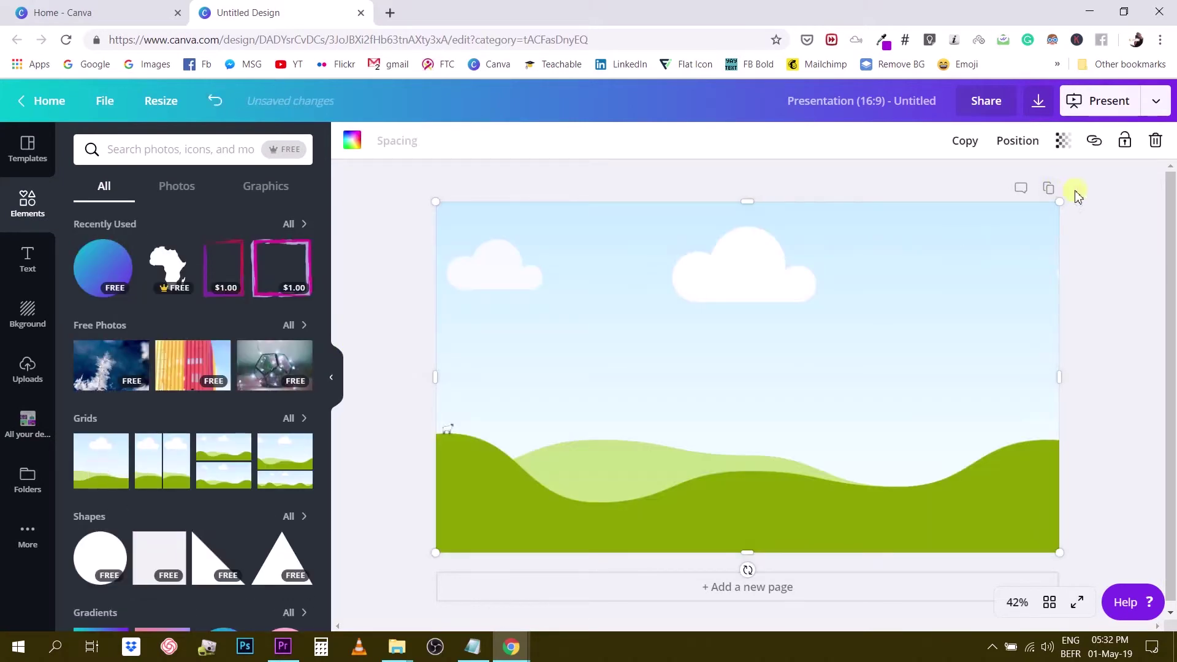
{"action": "left_click_drag", "start_coordinate": [1037, 219], "coordinate": [689, 384]}
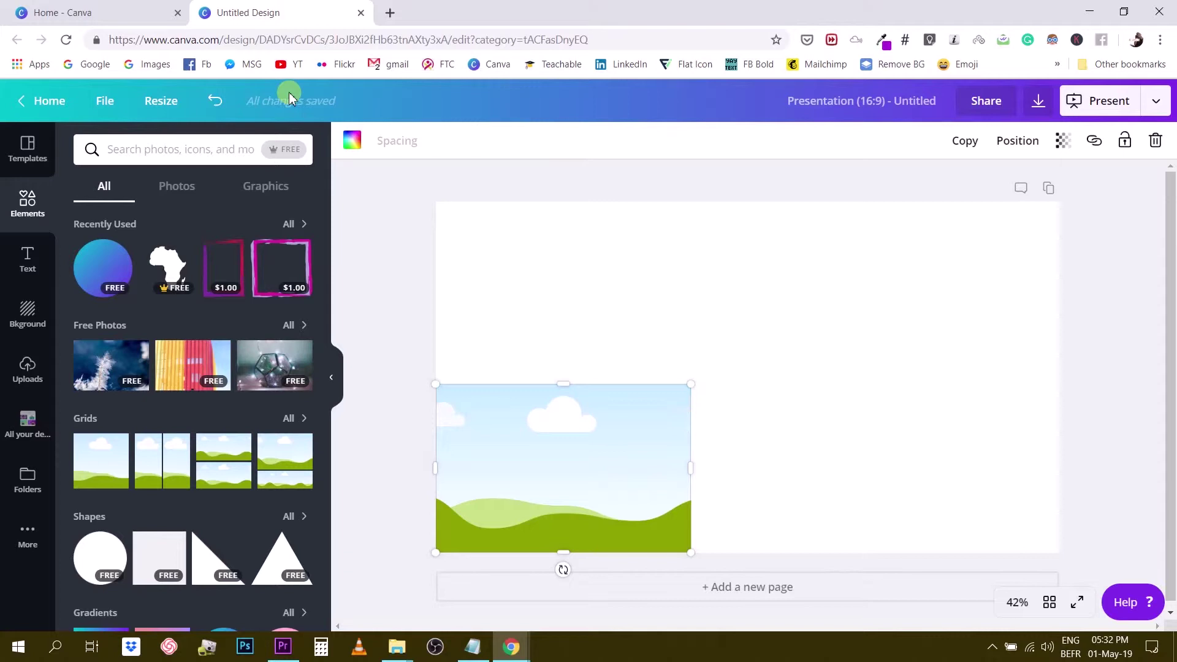
{"action": "left_click", "coordinate": [216, 101]}
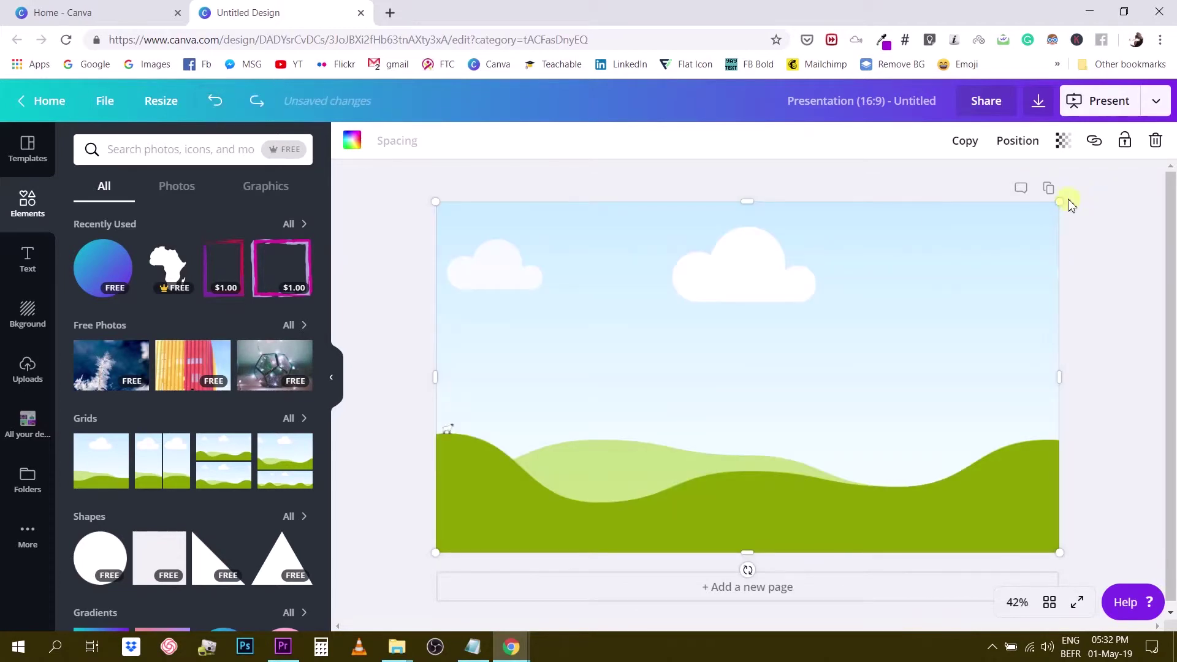
{"action": "left_click_drag", "start_coordinate": [1065, 203], "coordinate": [642, 396]}
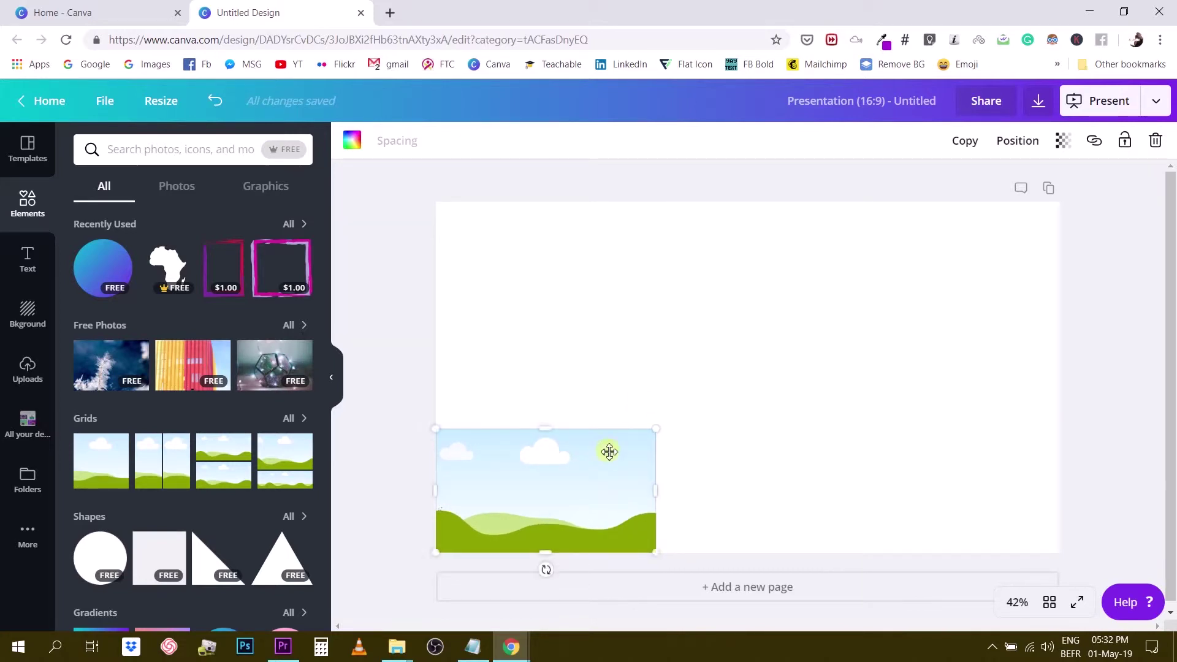
{"action": "left_click_drag", "start_coordinate": [596, 469], "coordinate": [630, 277]}
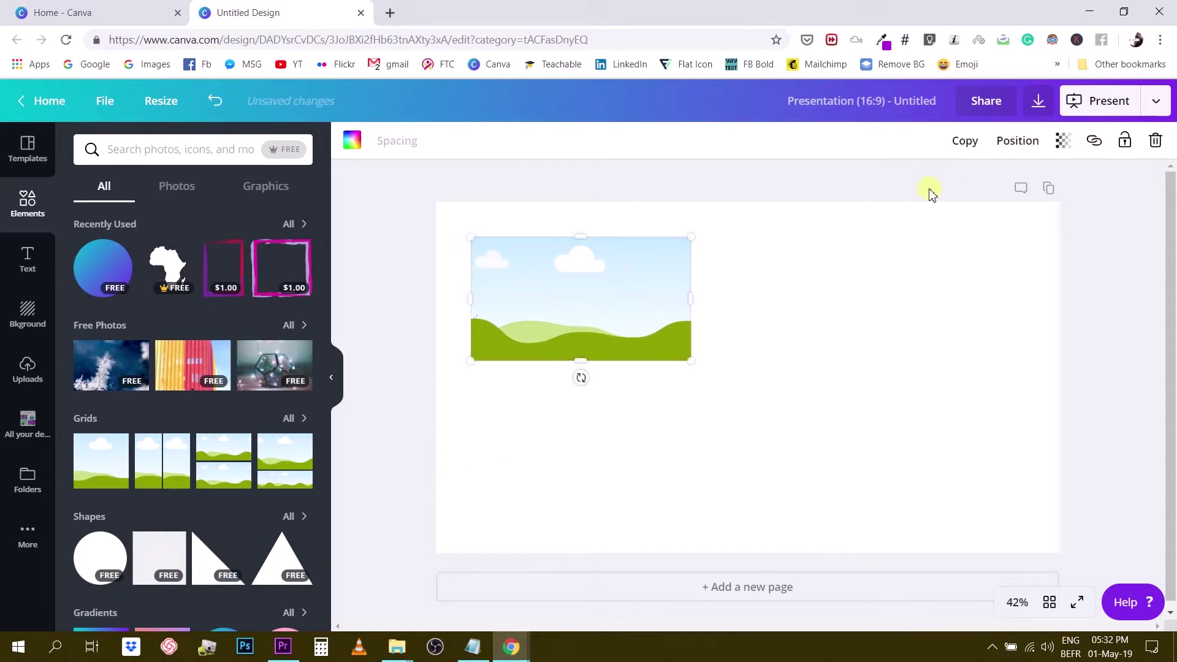
Duplicate the image three times and arrange the copies into a 2×2 layout.
{"action": "left_click", "coordinate": [964, 144]}
{"action": "left_click_drag", "start_coordinate": [594, 326], "coordinate": [567, 455]}
{"action": "left_click", "coordinate": [964, 140]}
{"action": "left_click", "coordinate": [964, 141]}
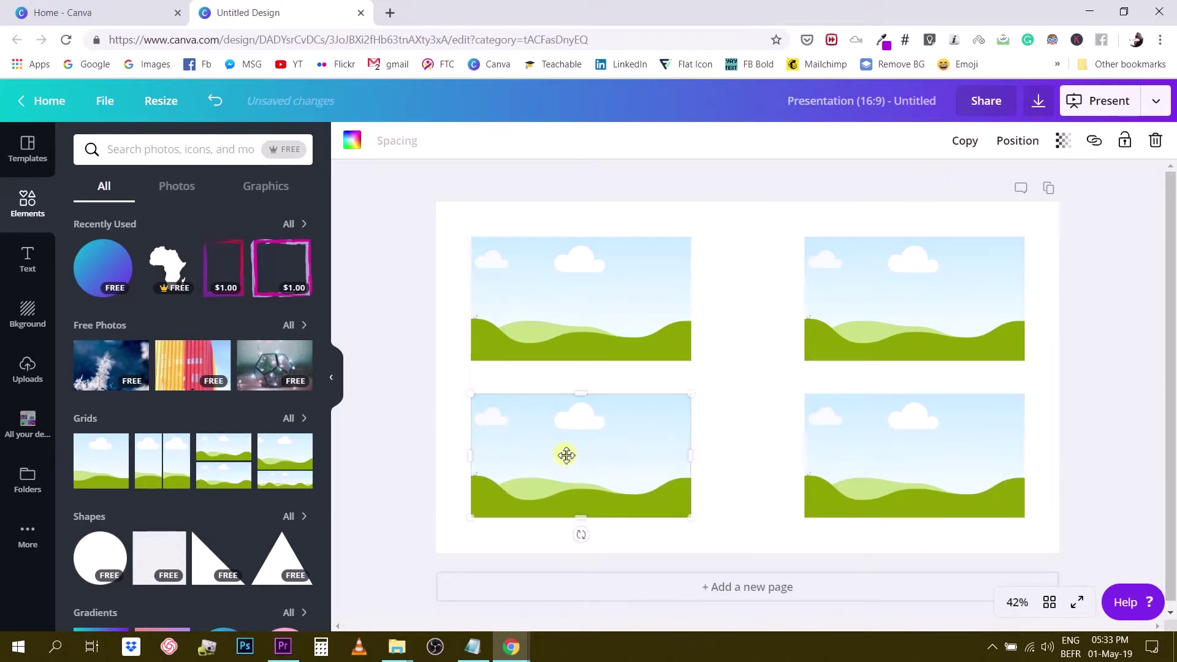
{"action": "left_click", "coordinate": [1075, 361]}
Give the slide page the light grey Udemy palette background colour.
{"action": "left_click", "coordinate": [708, 209]}
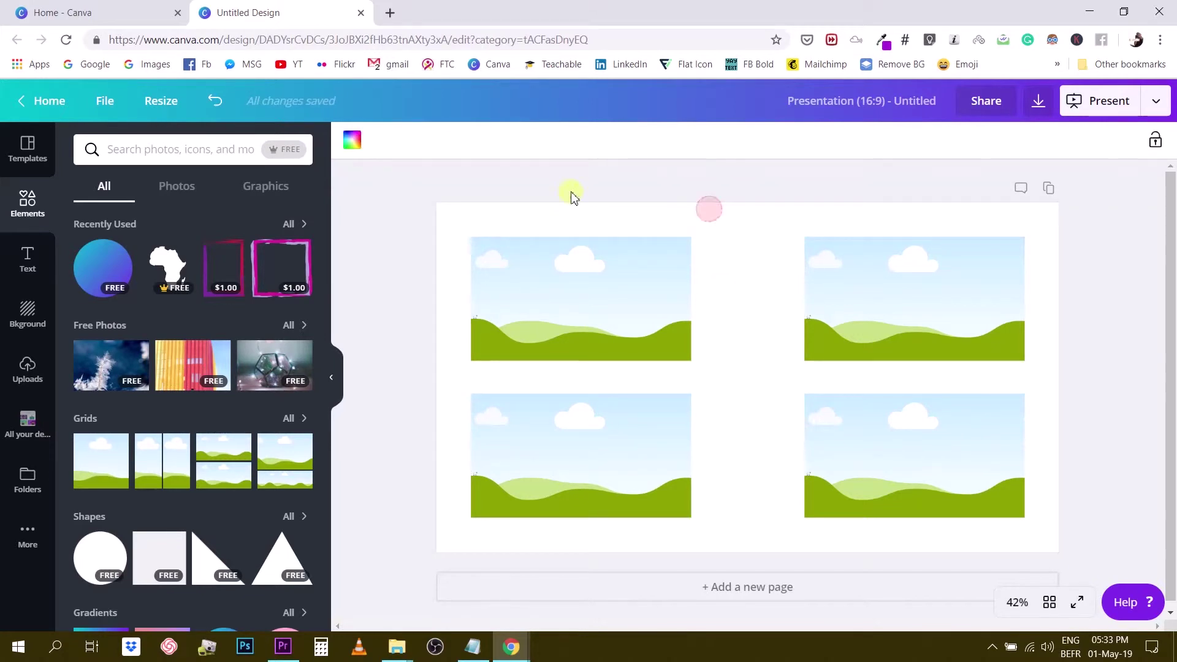
{"action": "left_click", "coordinate": [352, 140]}
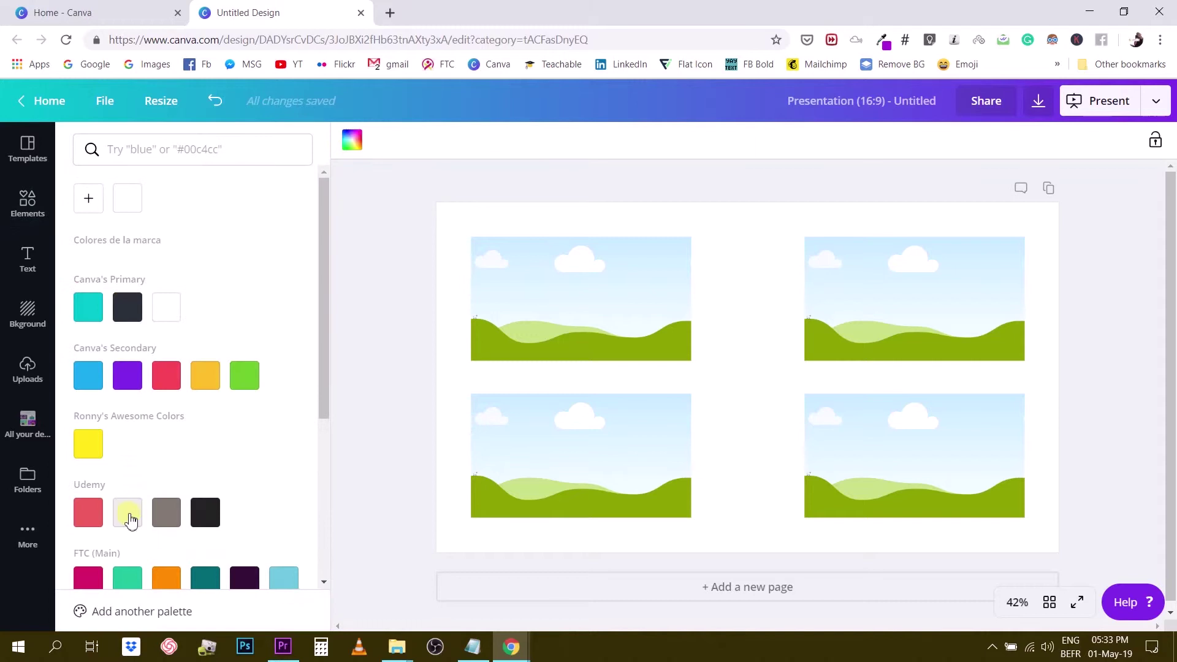
{"action": "left_click", "coordinate": [130, 519]}
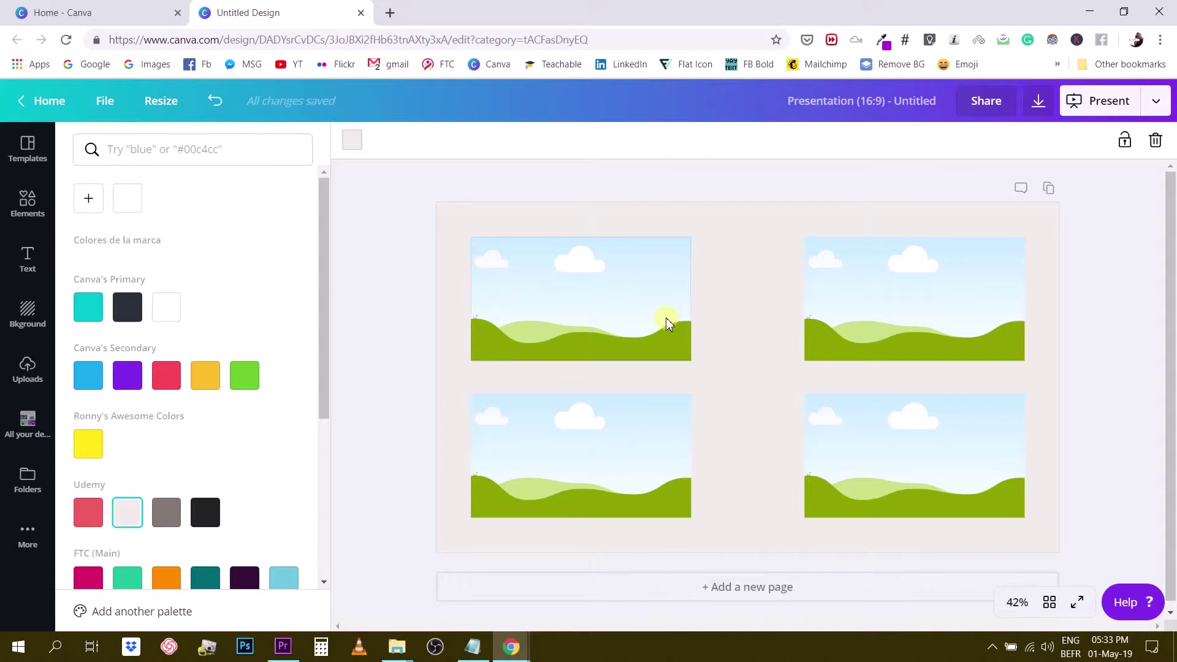
{"action": "left_click", "coordinate": [1098, 305]}
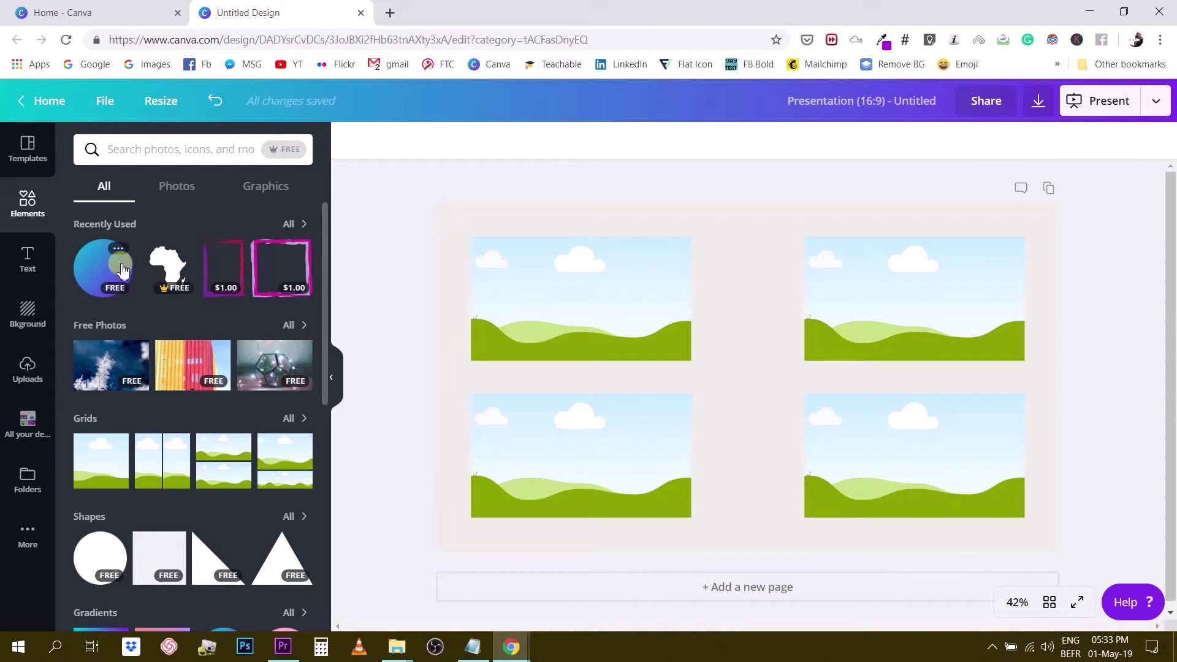
Add the pink brush-stroke square frame small, with strokes recoloured FTC magenta and dark grey.
{"action": "left_click", "coordinate": [264, 275]}
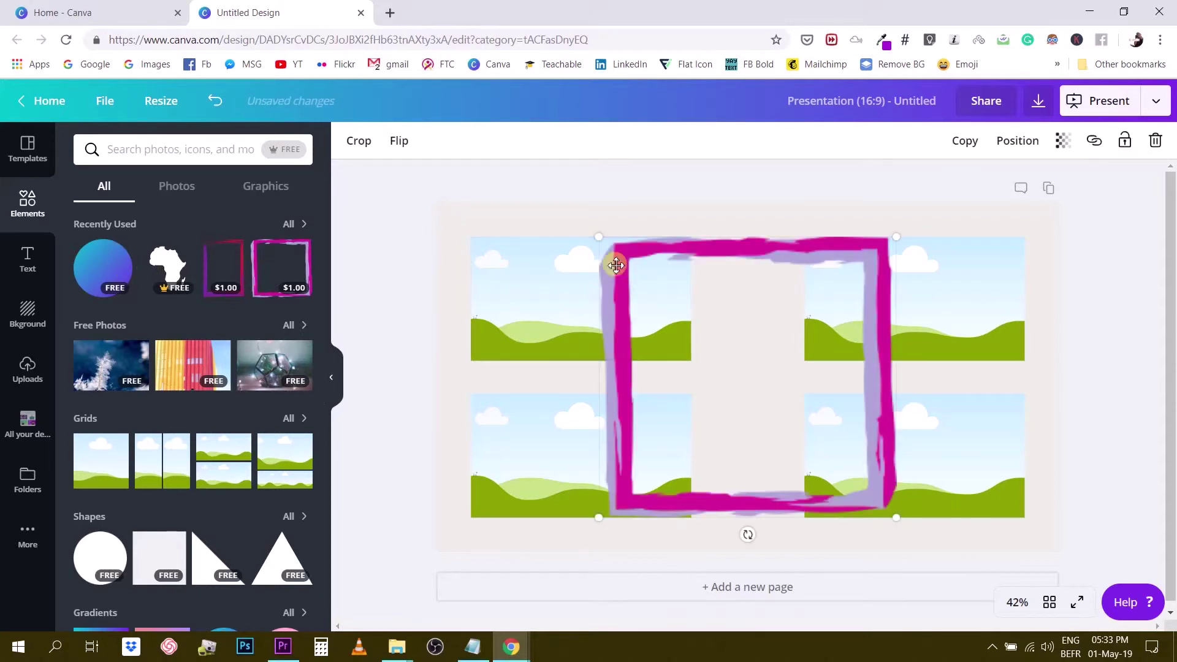
{"action": "left_click_drag", "start_coordinate": [600, 237], "coordinate": [696, 353]}
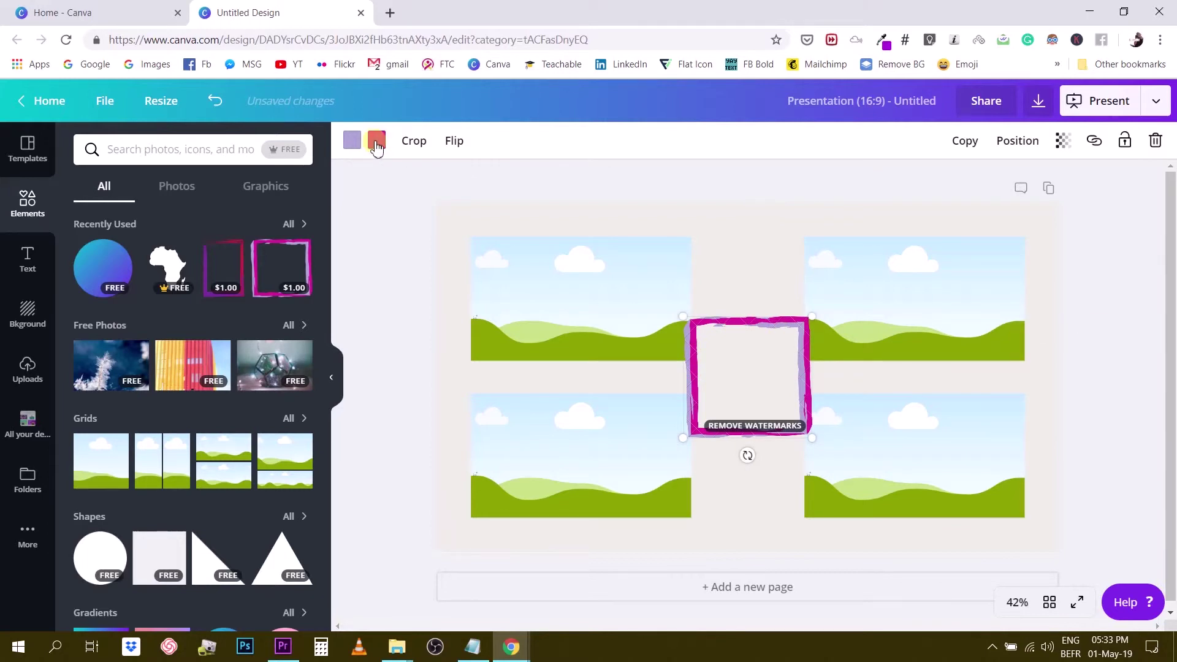
{"action": "left_click", "coordinate": [377, 144]}
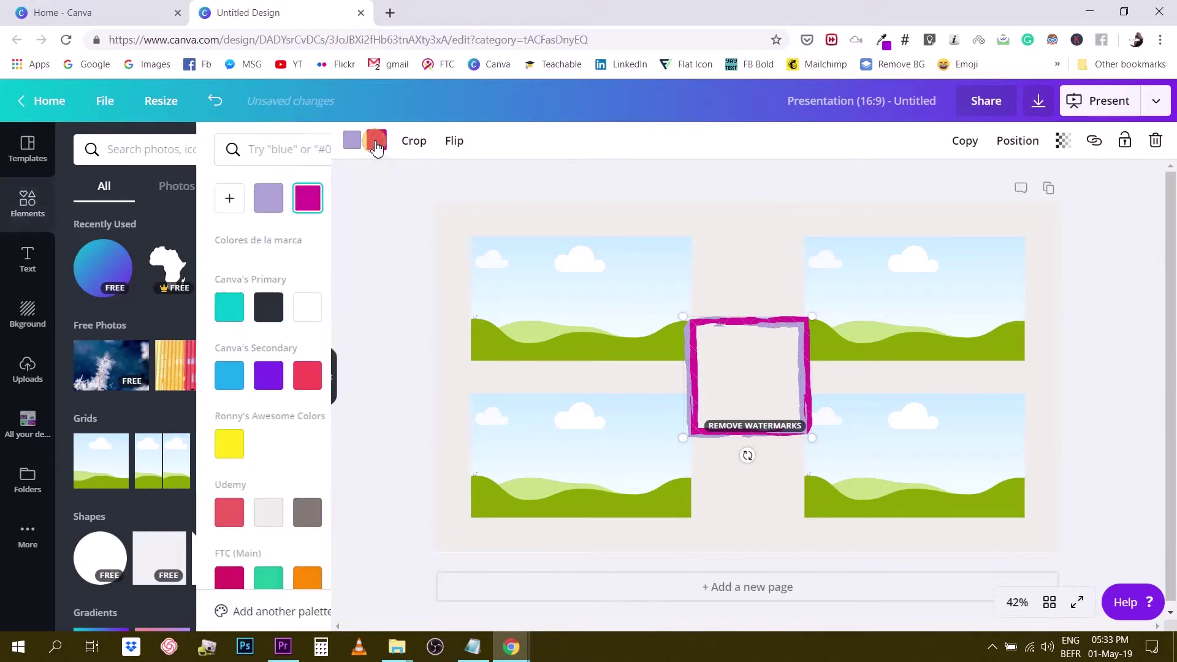
{"action": "scroll", "coordinate": [85, 530], "scroll_direction": "down", "scroll_amount": 1}
{"action": "left_click", "coordinate": [89, 503]}
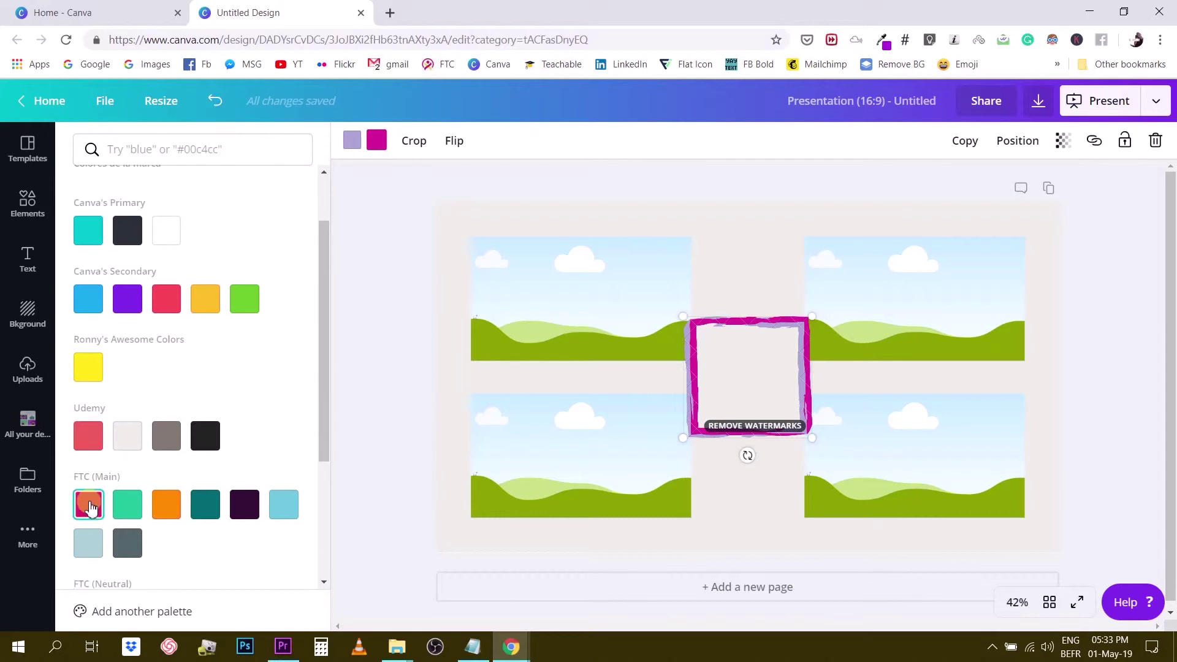
{"action": "left_click", "coordinate": [353, 146]}
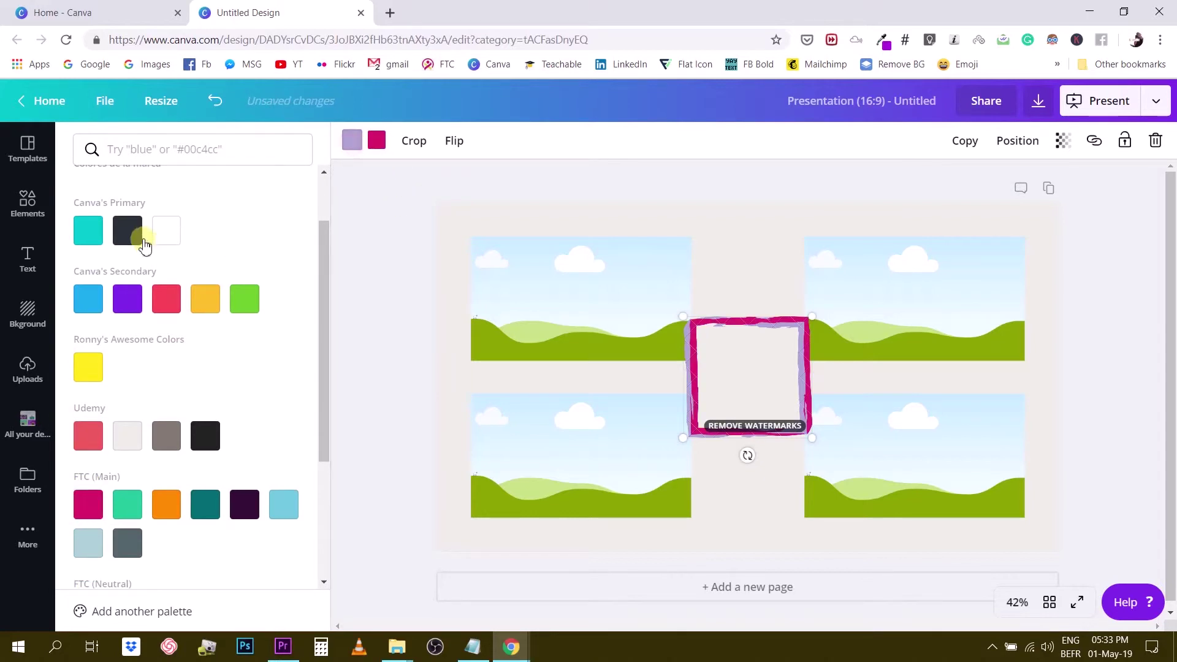
{"action": "left_click", "coordinate": [144, 245]}
{"action": "left_click", "coordinate": [1116, 294]}
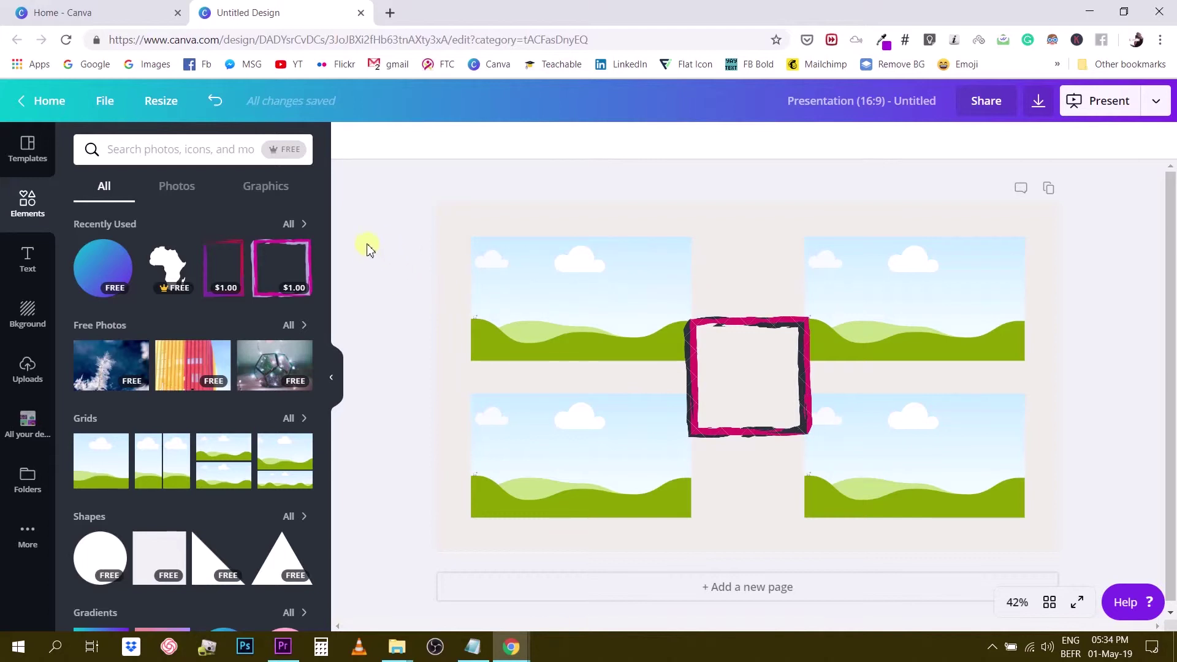
Marquee-select all four images plus the frame, scale them down, and centre the group.
{"action": "left_click_drag", "start_coordinate": [383, 238], "coordinate": [399, 332]}
{"action": "left_click_drag", "start_coordinate": [390, 212], "coordinate": [956, 506]}
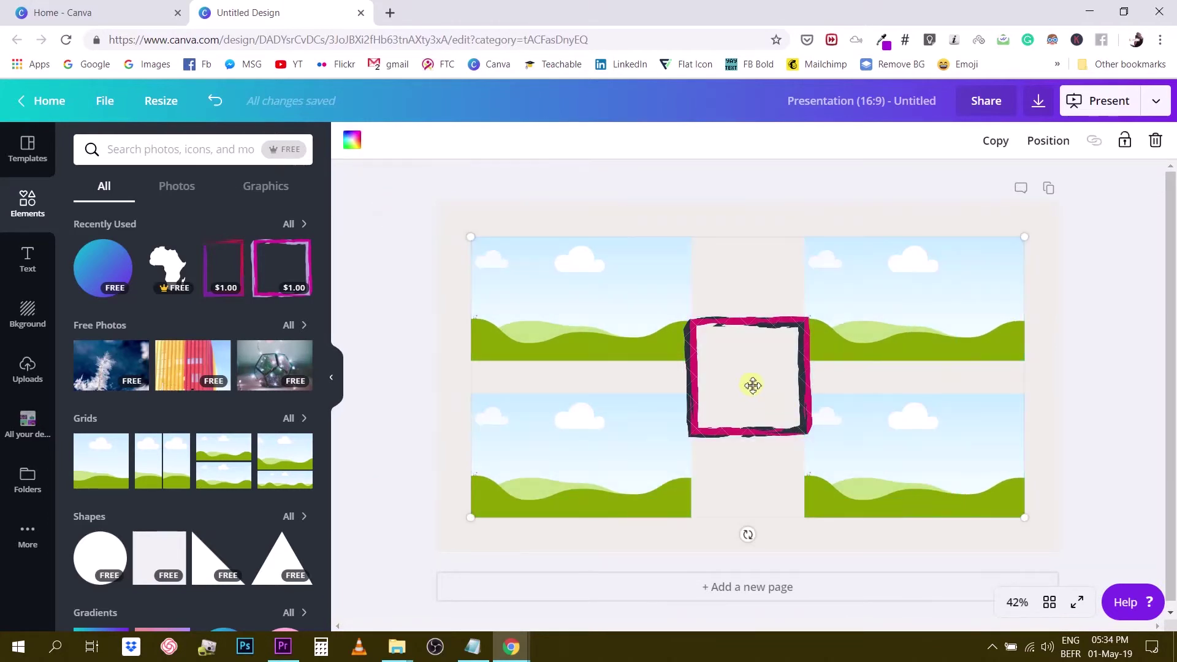
{"action": "mouse_move", "coordinate": [748, 387]}
{"action": "left_mouse_down"}
{"action": "mouse_move", "coordinate": [755, 412]}
{"action": "mouse_move", "coordinate": [754, 382]}
{"action": "left_mouse_up"}
{"action": "left_click_drag", "start_coordinate": [468, 243], "coordinate": [530, 274]}
{"action": "left_click", "coordinate": [691, 329]}
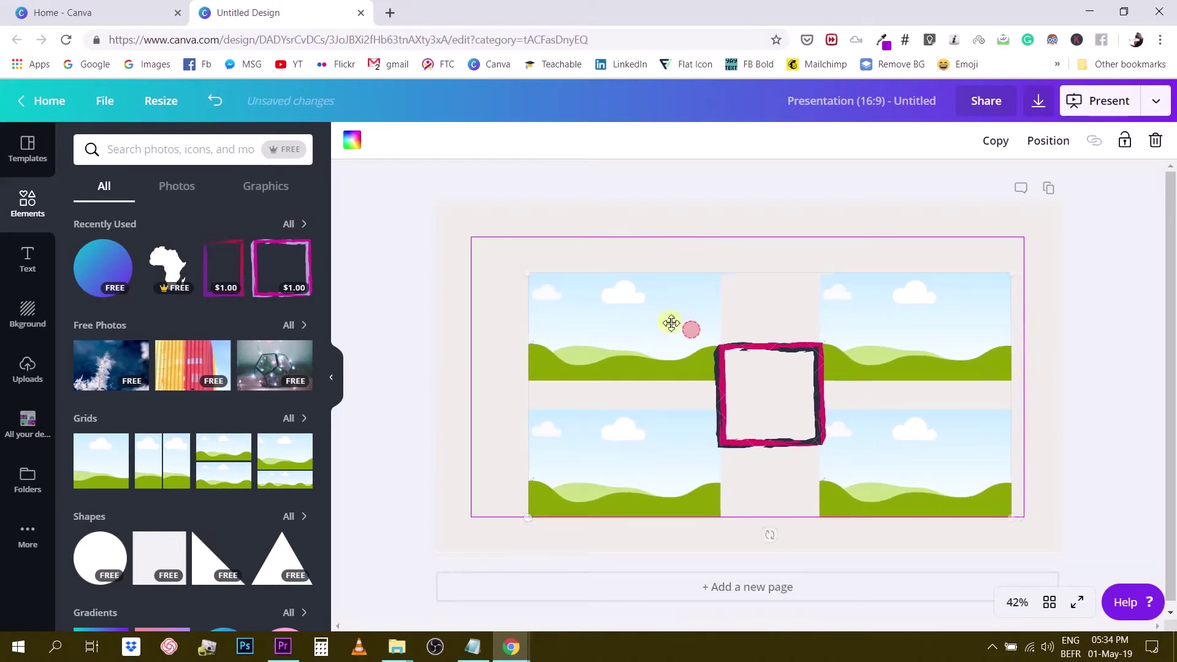
{"action": "left_click_drag", "start_coordinate": [671, 323], "coordinate": [656, 332]}
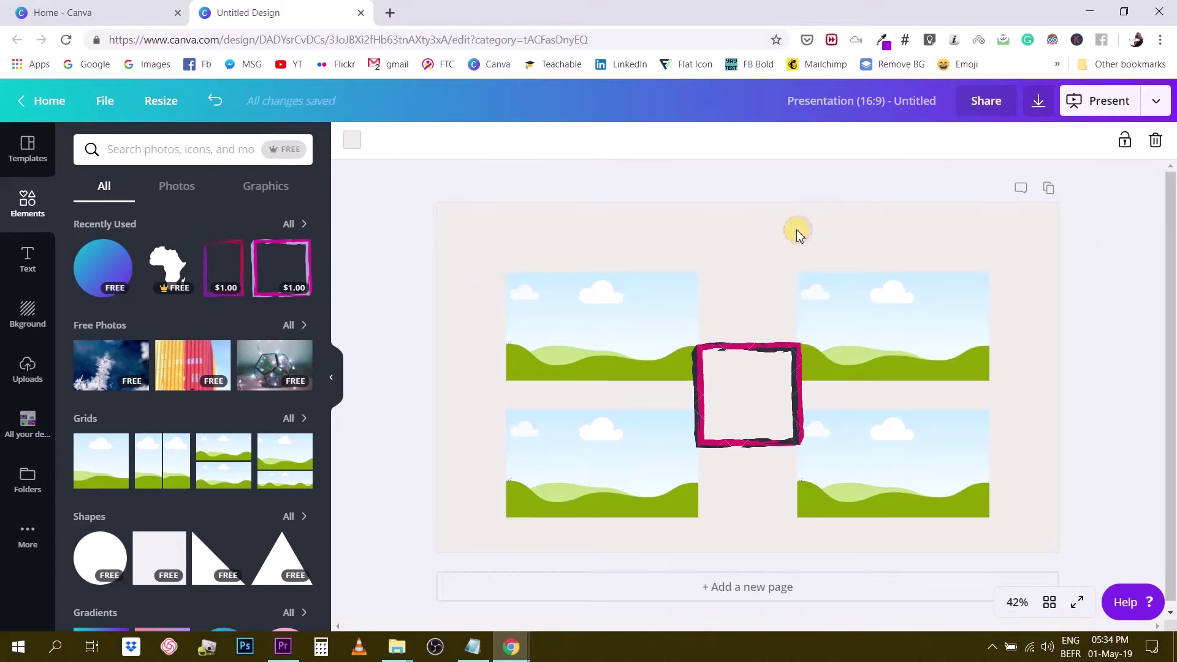
Add a 48-pt text box at the top of the slide set in Prompt Bold.
{"action": "key", "text": "t"}
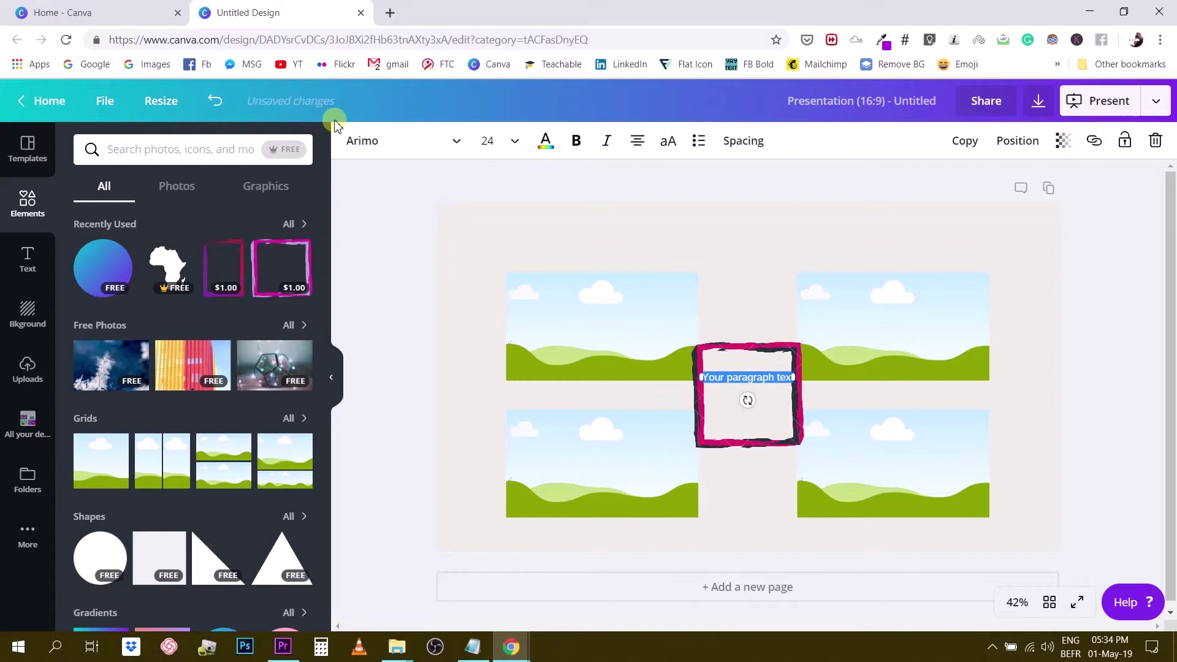
{"action": "left_click", "coordinate": [484, 140]}
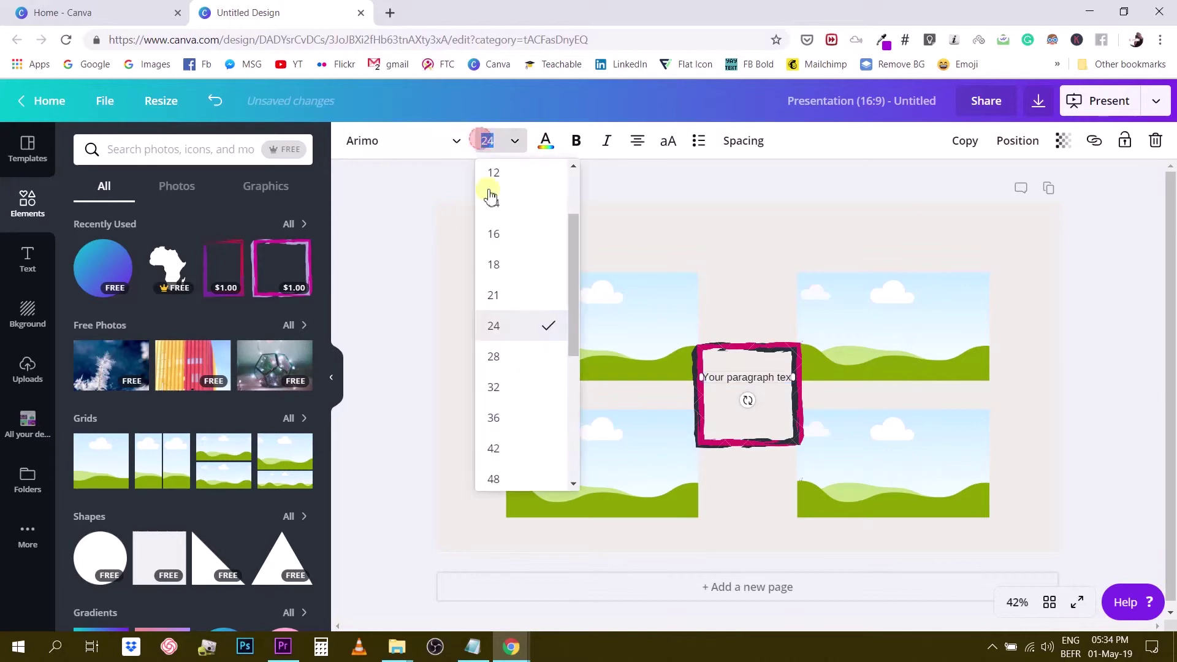
{"action": "left_click", "coordinate": [514, 479]}
{"action": "left_click_drag", "start_coordinate": [760, 385], "coordinate": [757, 237]}
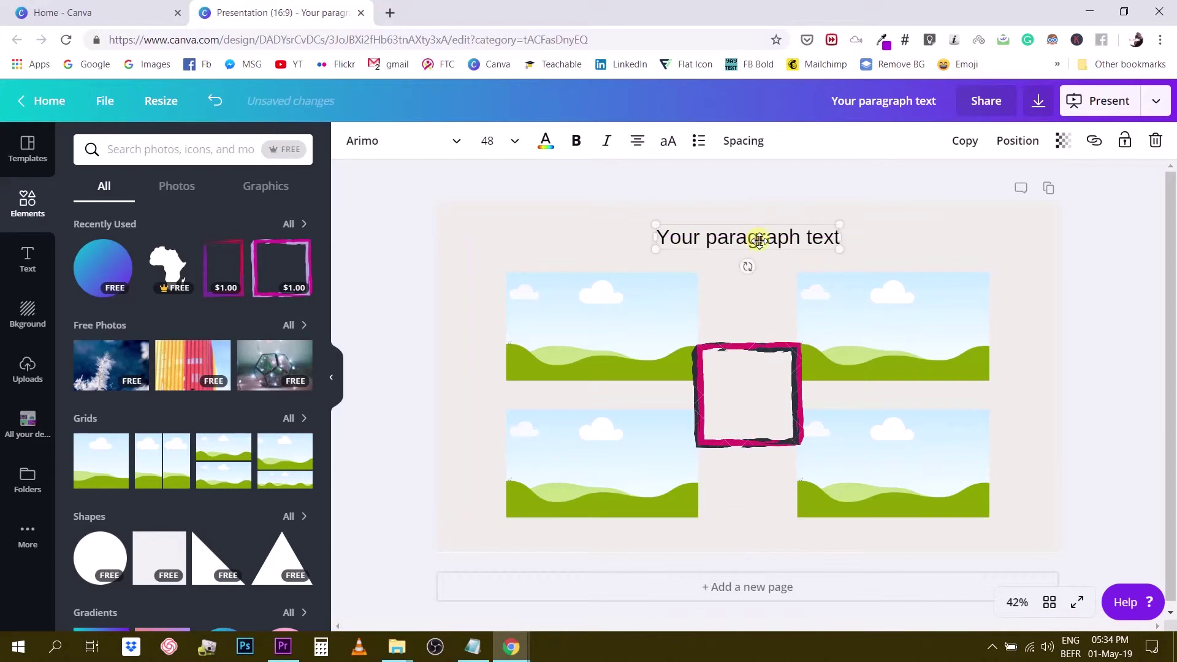
{"action": "left_click", "coordinate": [377, 144]}
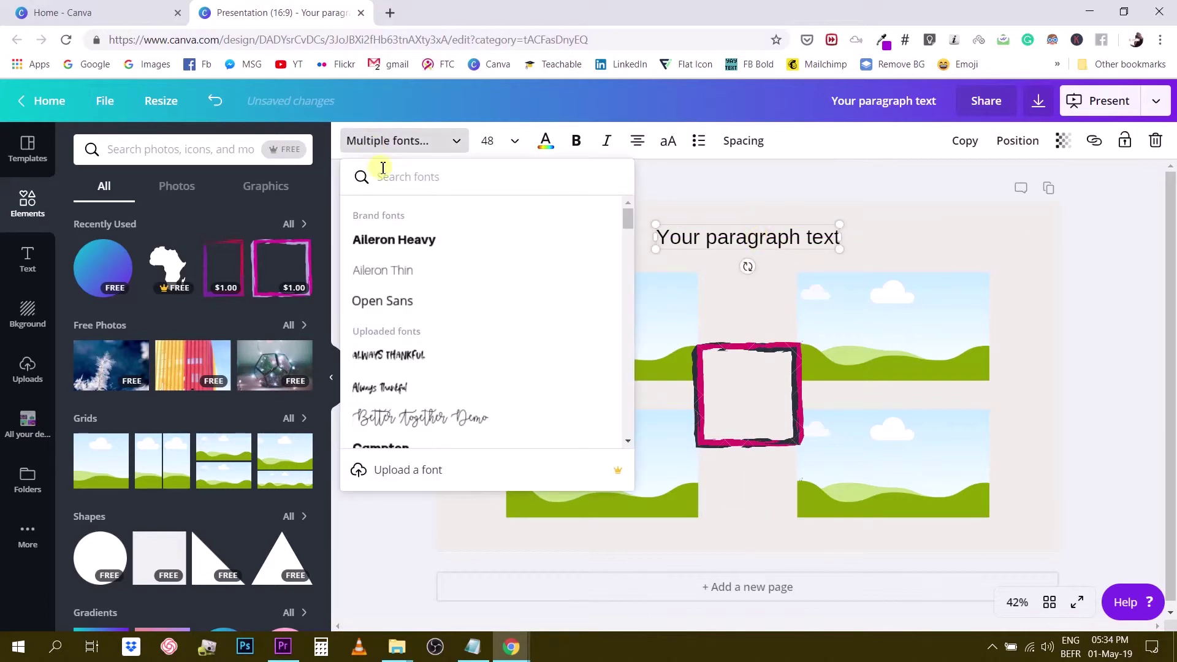
{"action": "type", "text": "promp"}
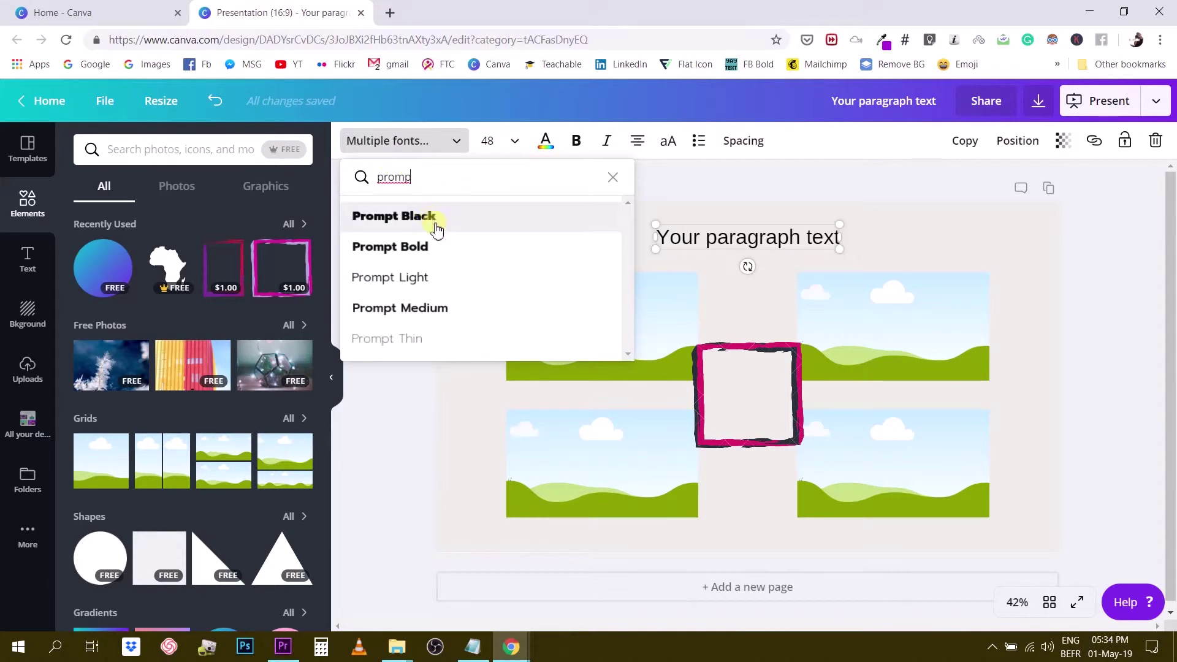
{"action": "left_click", "coordinate": [431, 248]}
{"action": "left_click", "coordinate": [698, 244]}
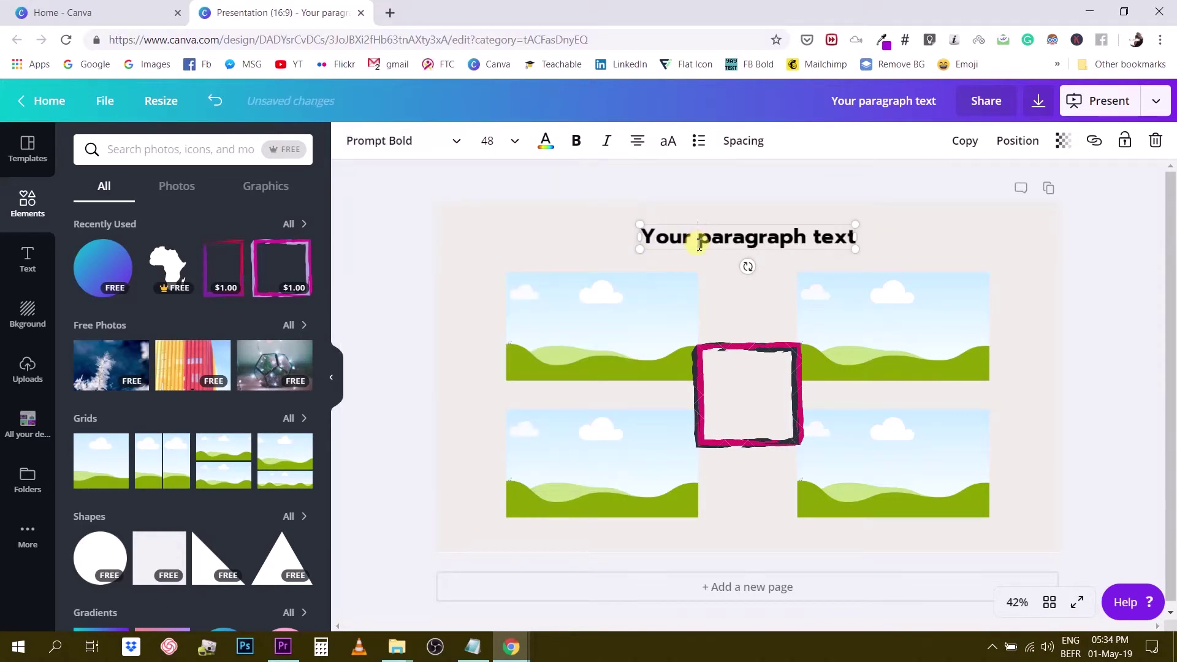
Type the title as the owner's name followed by 'Video Portfolio'.
{"action": "left_click", "coordinate": [700, 243]}
{"action": "type", "text": "R"}
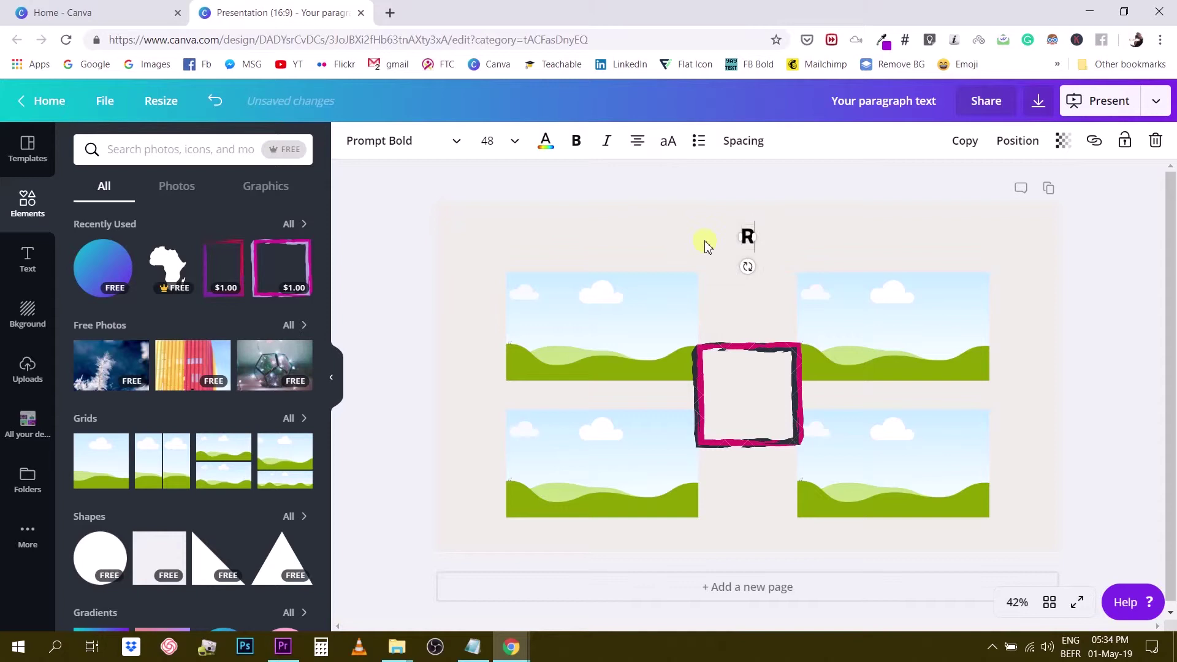
{"action": "type", "text": "onny's Por"}
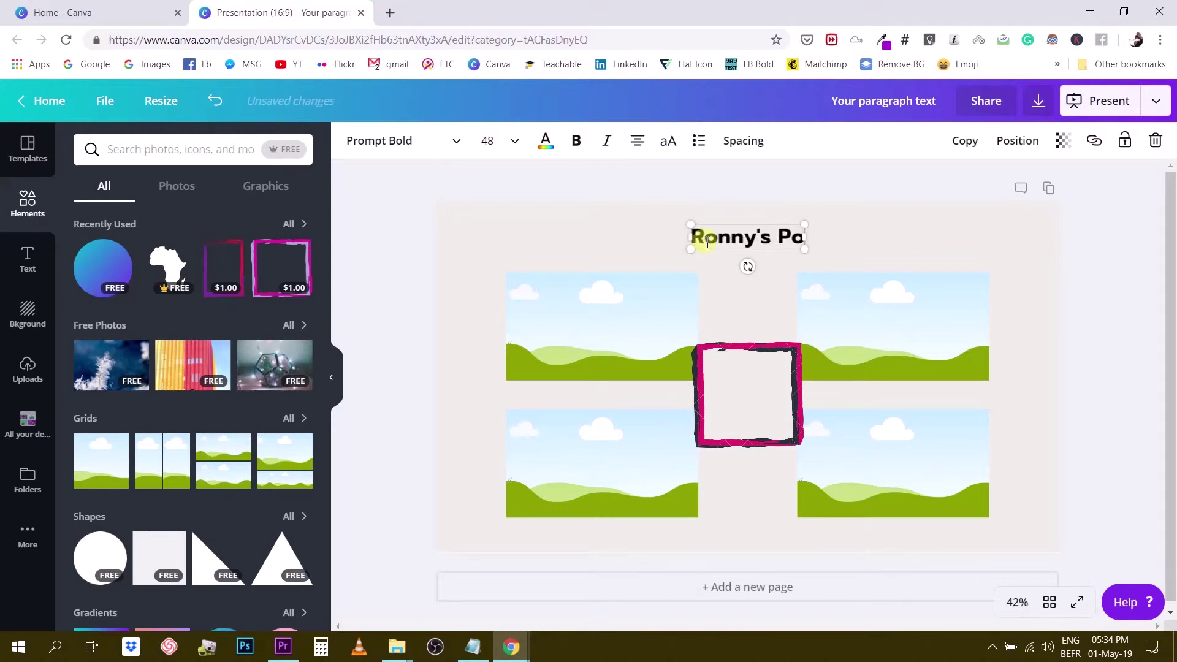
{"action": "key", "text": "BackSpace"}
{"action": "key", "text": "BackSpace"}
{"action": "key", "text": "BackSpace"}
{"action": "type", "text": "Video"}
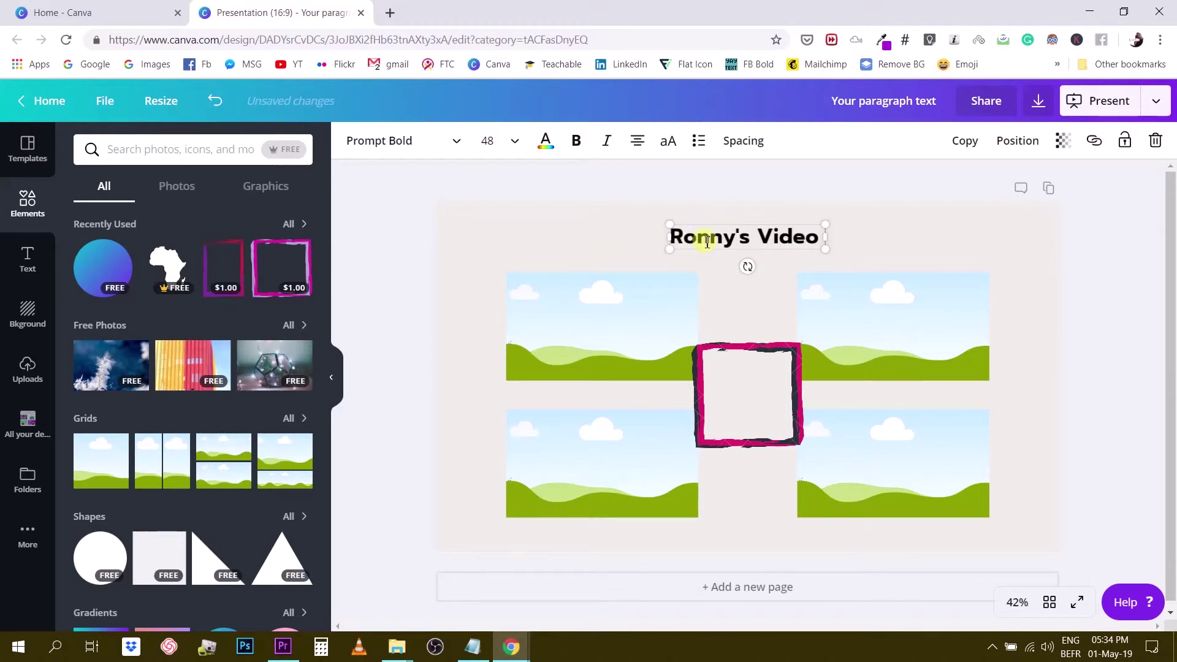
{"action": "type", "text": " Portfolio"}
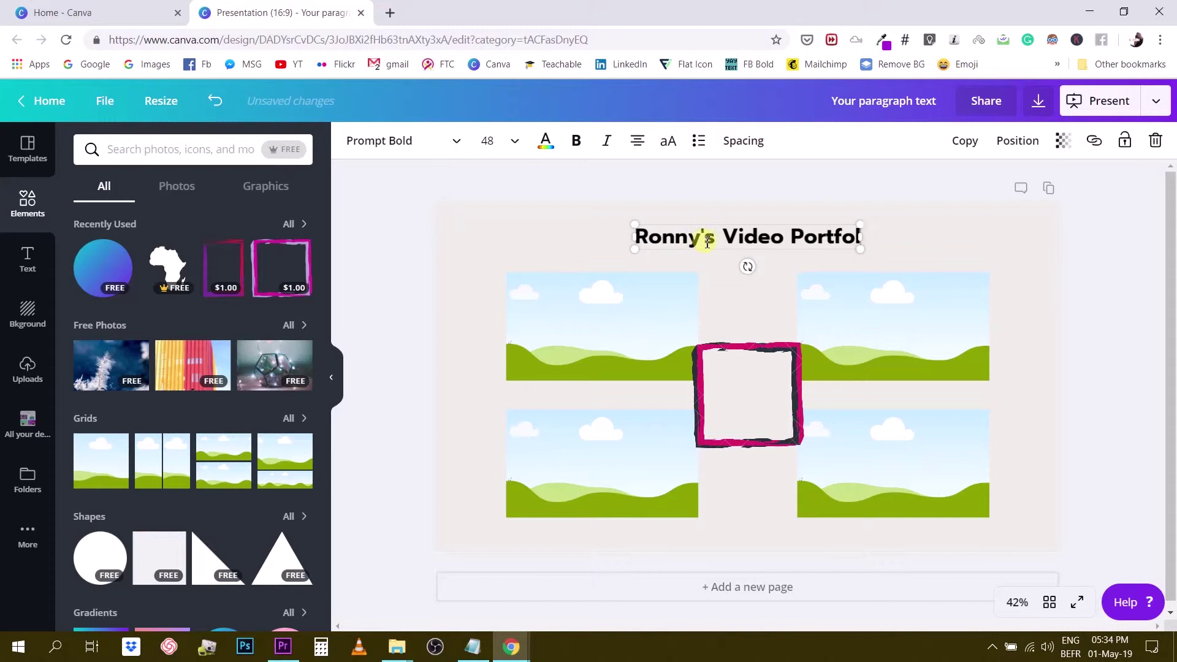
{"action": "left_click", "coordinate": [1097, 317]}
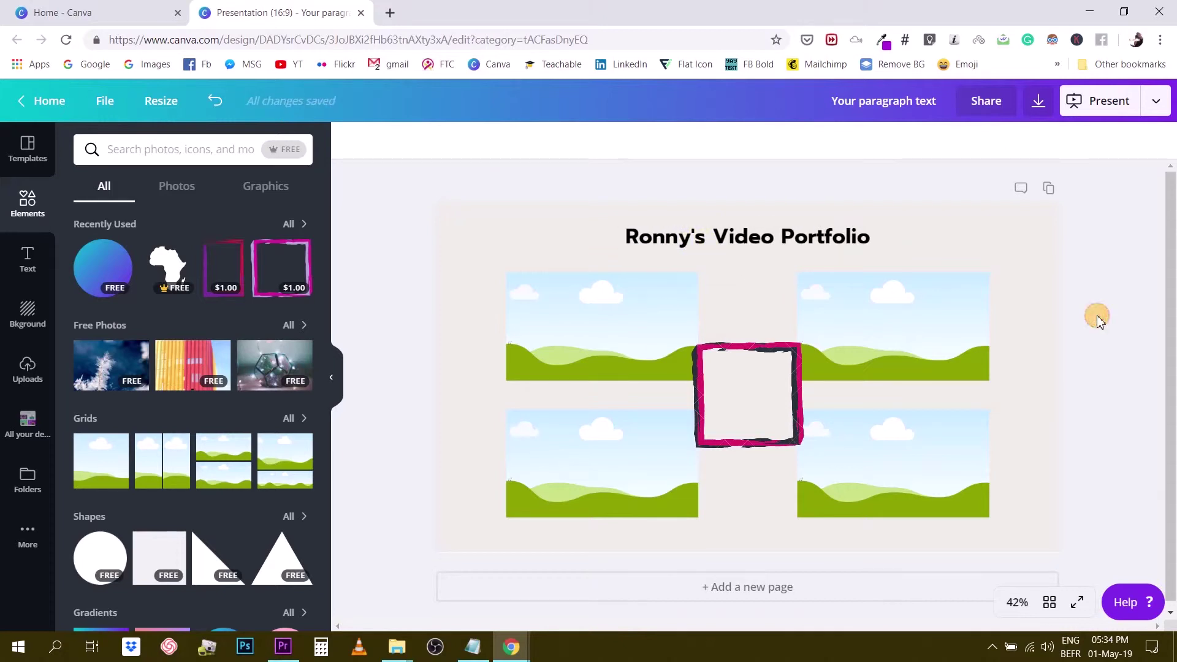
Colour the title text dark navy.
{"action": "left_click", "coordinate": [755, 238]}
{"action": "left_click", "coordinate": [545, 142]}
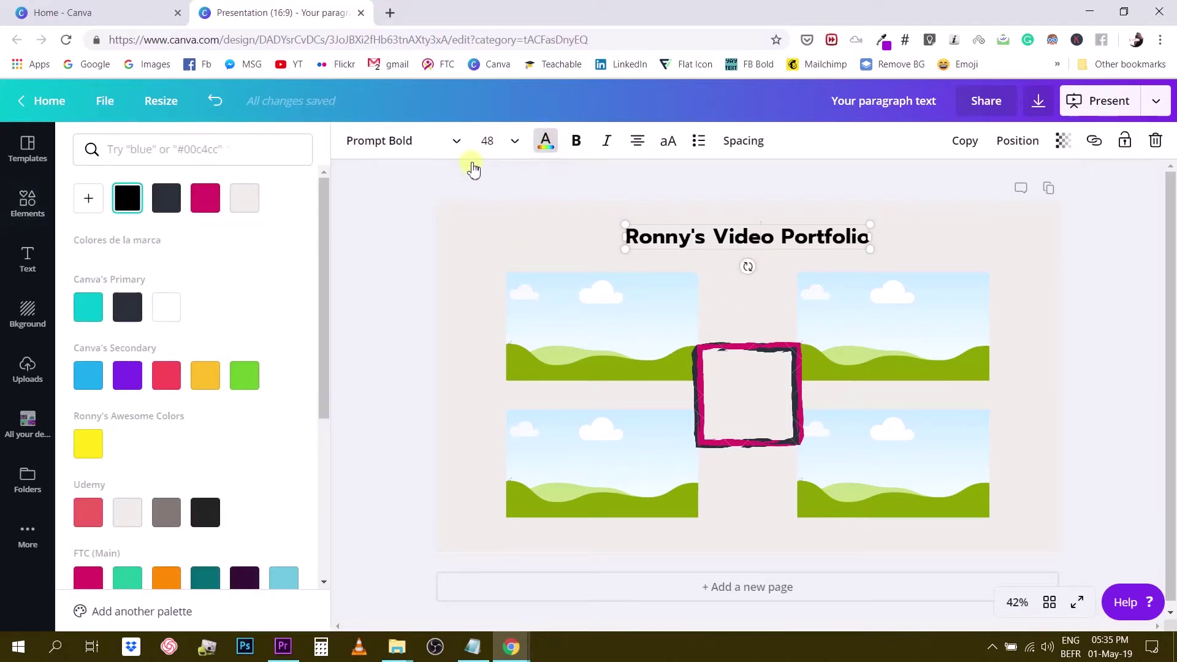
{"action": "left_click", "coordinate": [176, 204]}
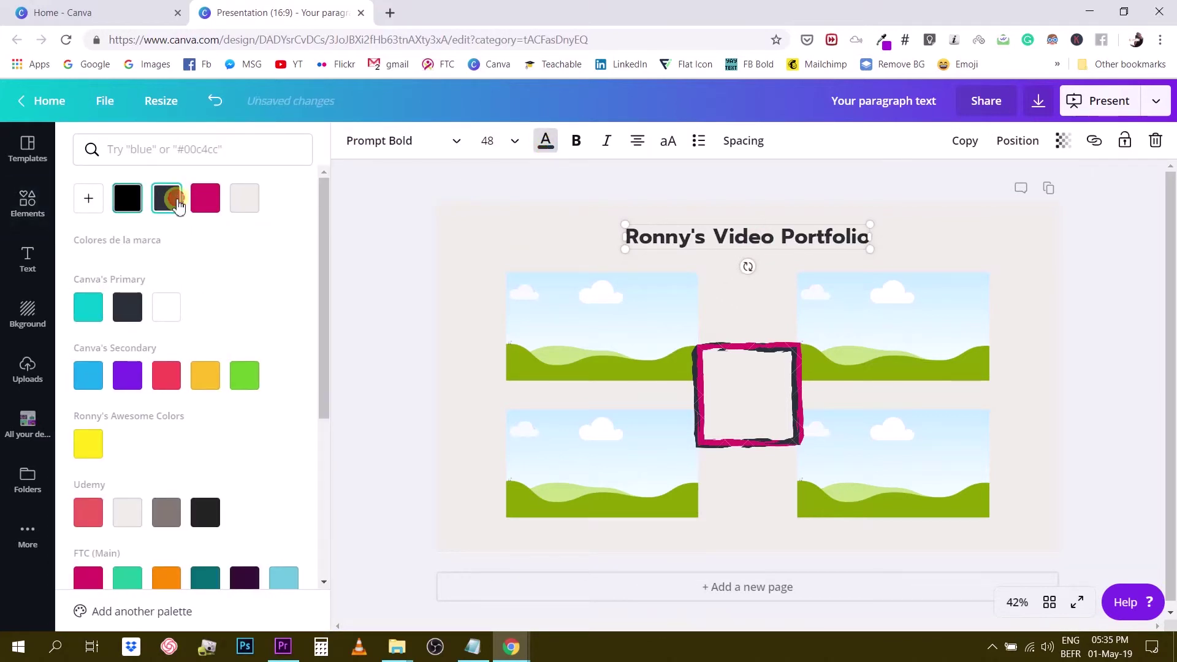
{"action": "left_click", "coordinate": [472, 249]}
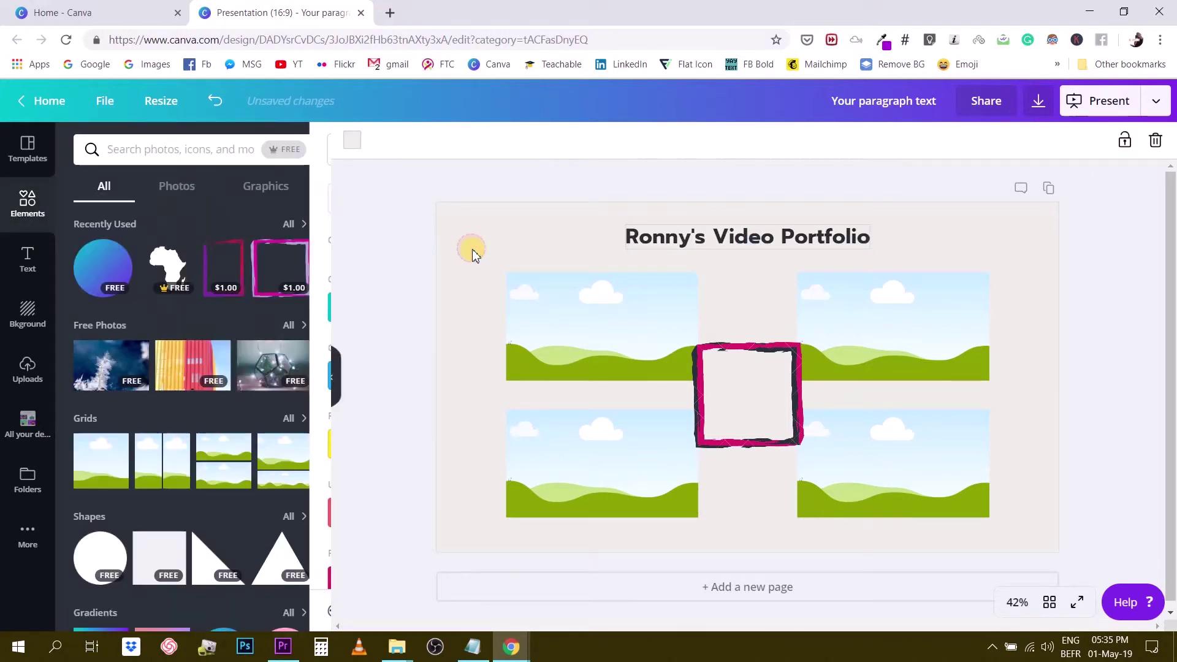
{"action": "left_click", "coordinate": [1121, 323]}
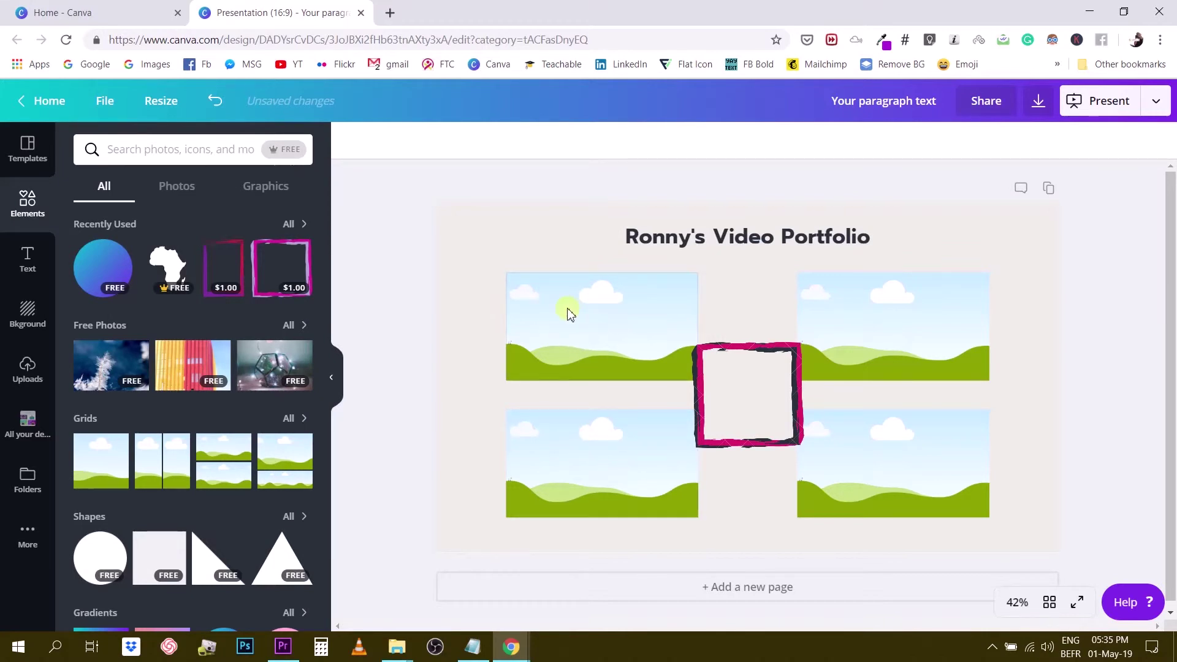
Drop the uploaded purple hands, Canva, Flaticon and Branding thumbnails into the four frames.
{"action": "scroll", "coordinate": [883, 423], "scroll_direction": "down", "scroll_amount": 1}
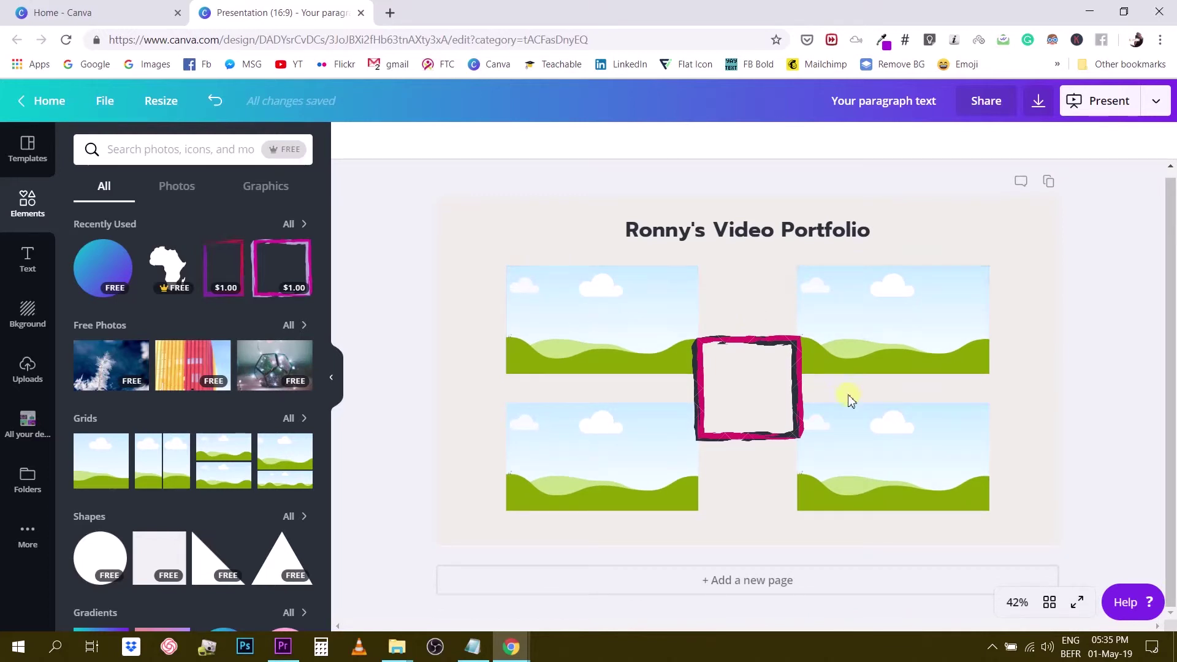
{"action": "left_click", "coordinate": [28, 371]}
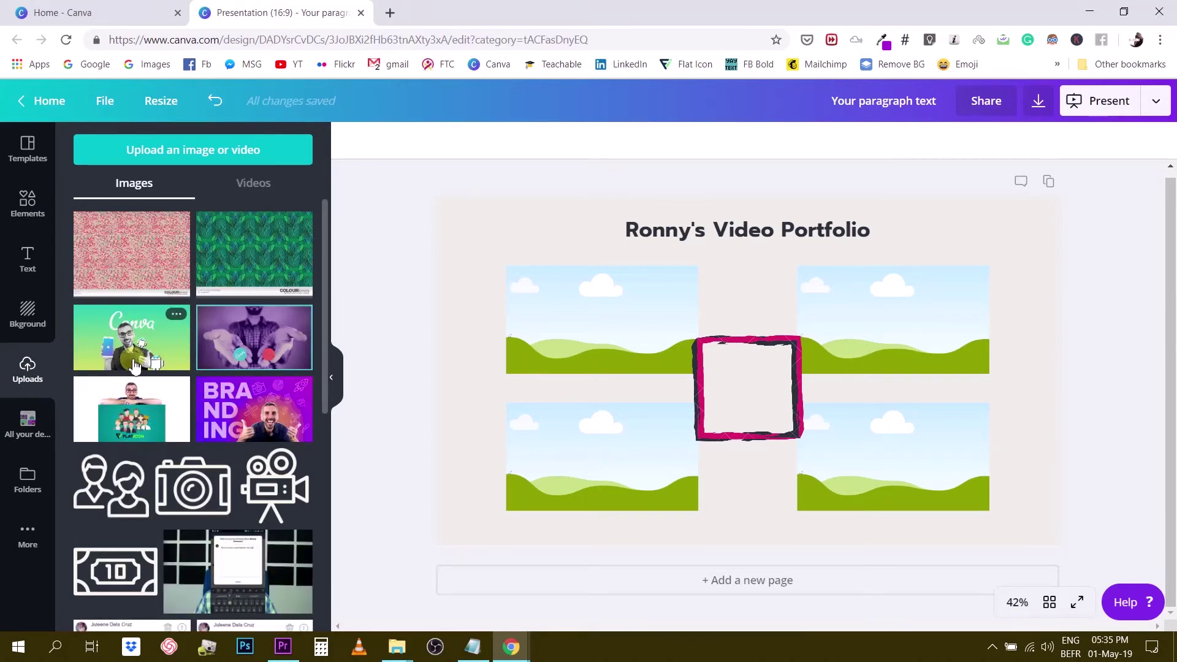
{"action": "left_click_drag", "start_coordinate": [258, 345], "coordinate": [545, 322]}
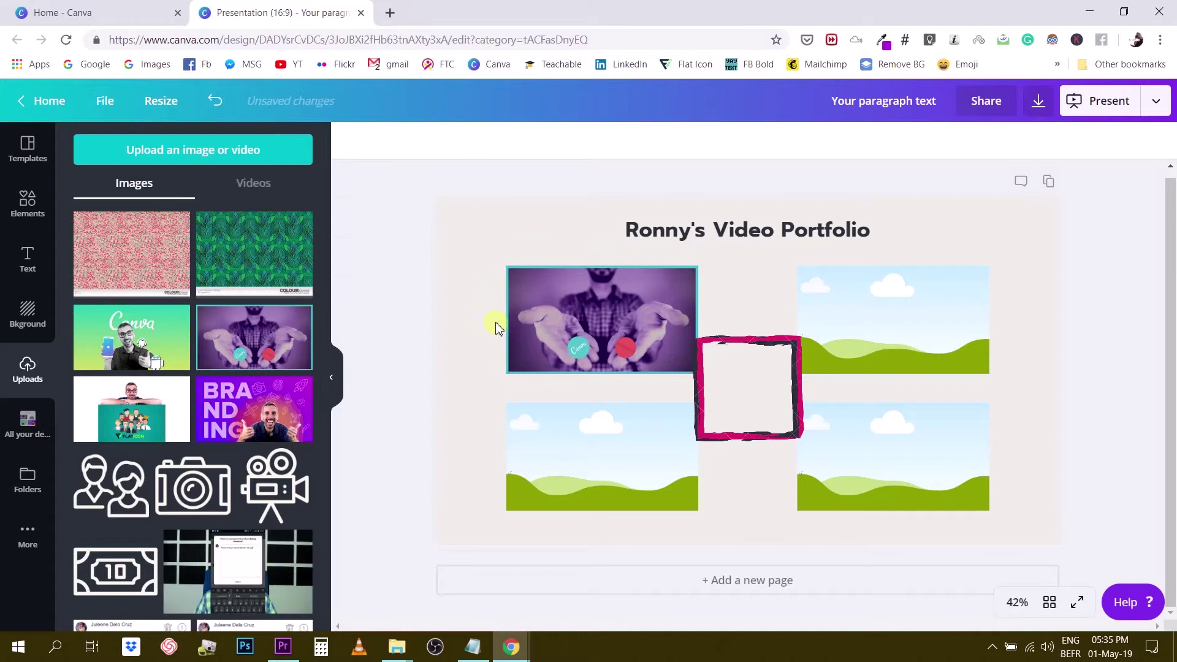
{"action": "left_click_drag", "start_coordinate": [139, 329], "coordinate": [842, 336]}
{"action": "left_click_drag", "start_coordinate": [129, 407], "coordinate": [553, 423]}
{"action": "left_click_drag", "start_coordinate": [254, 409], "coordinate": [842, 441]}
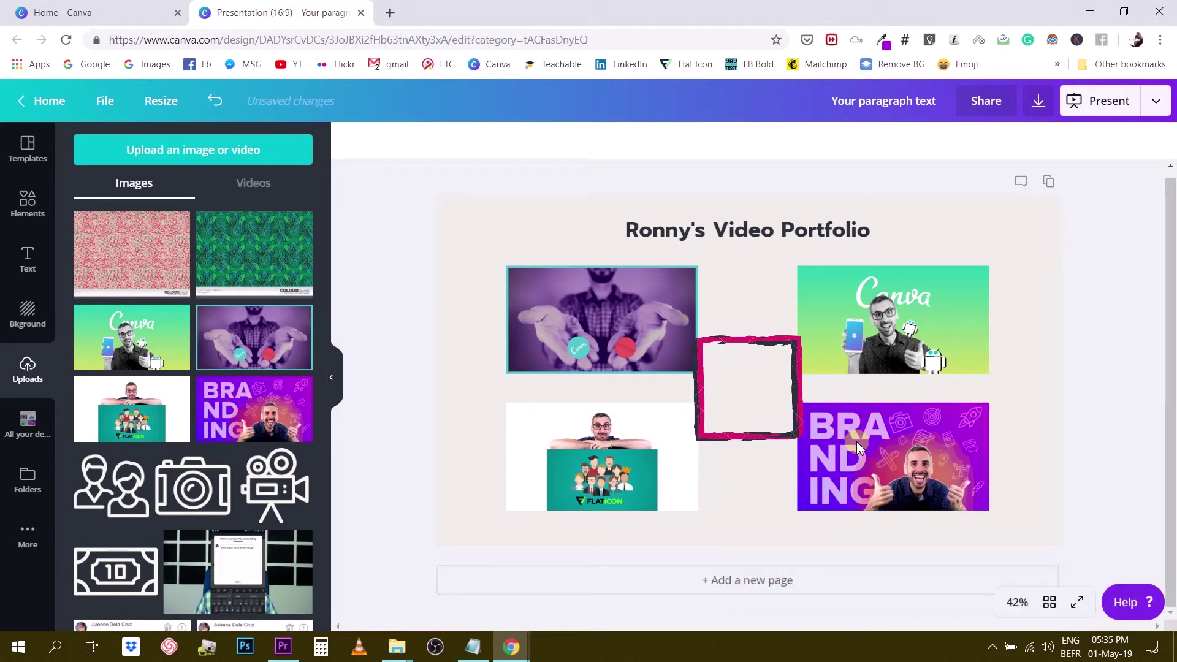
Replace 'Video Portfolio' in the title with 'Online Courses'.
{"action": "left_click", "coordinate": [721, 227]}
{"action": "left_click_drag", "start_coordinate": [720, 227], "coordinate": [868, 225]}
{"action": "type", "text": "On"}
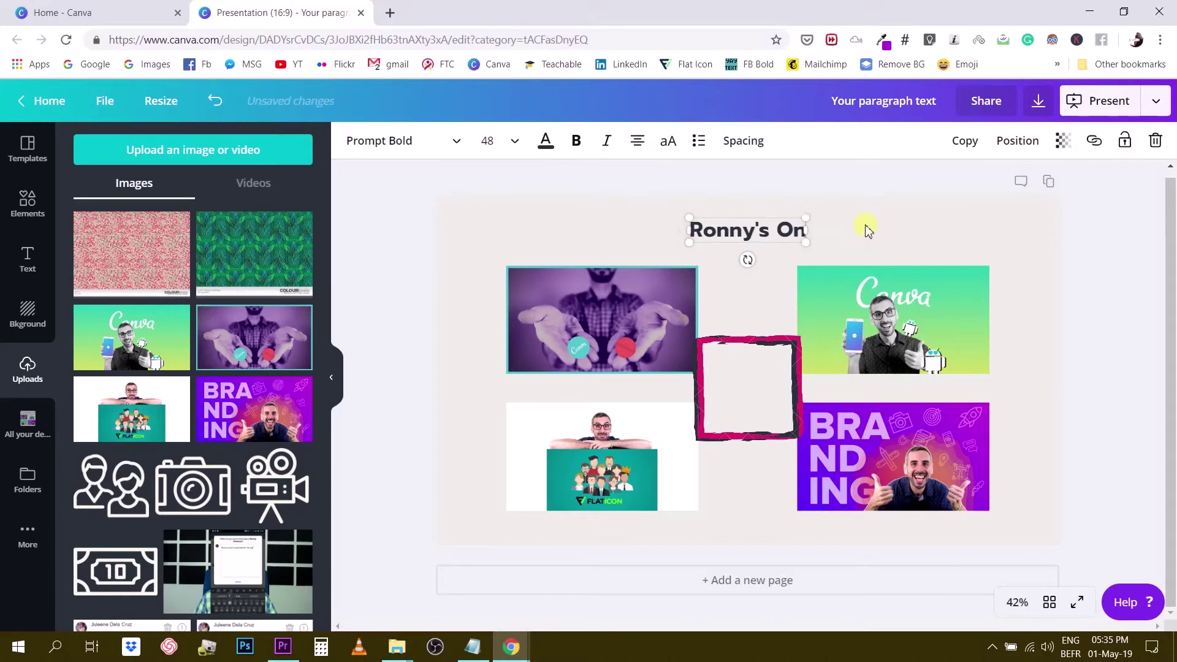
{"action": "type", "text": "line Courses"}
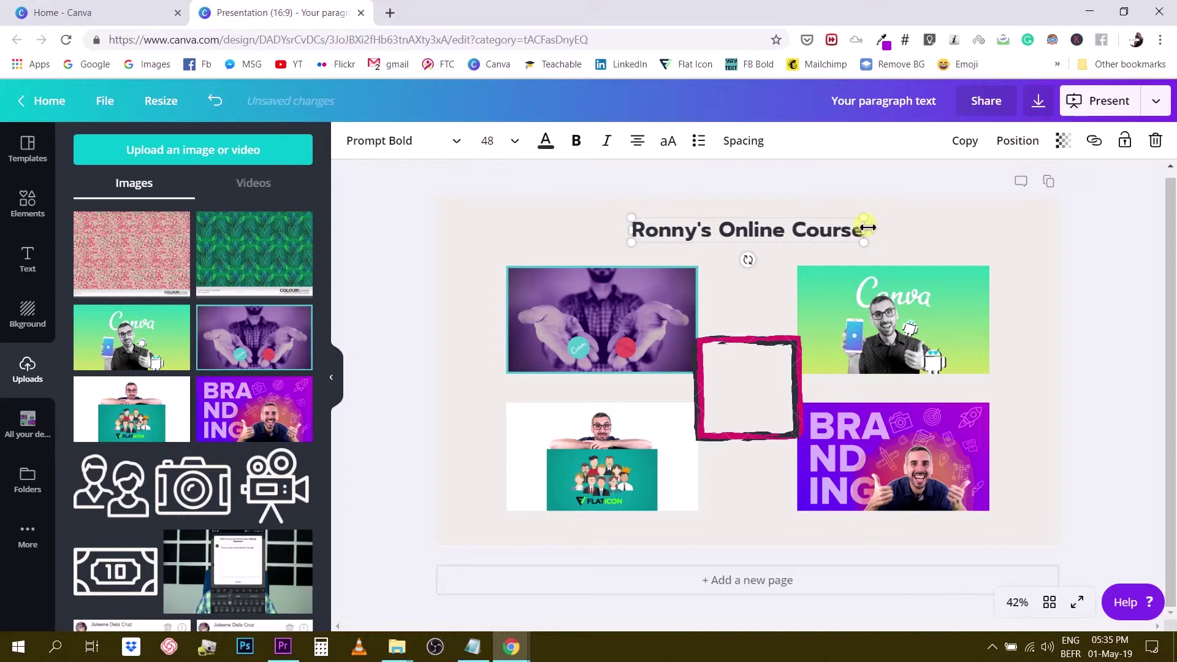
Scale down the pink hand-drawn frame by its corner and adjust its rotation.
{"action": "left_click", "coordinate": [1115, 268]}
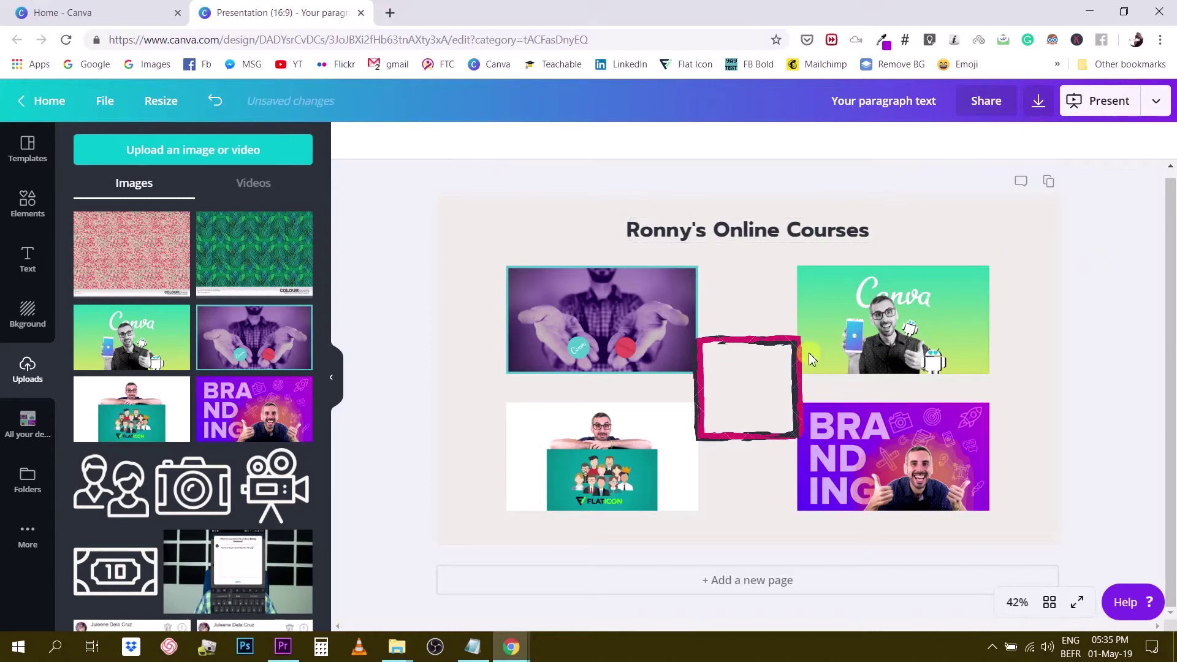
{"action": "left_click", "coordinate": [730, 342]}
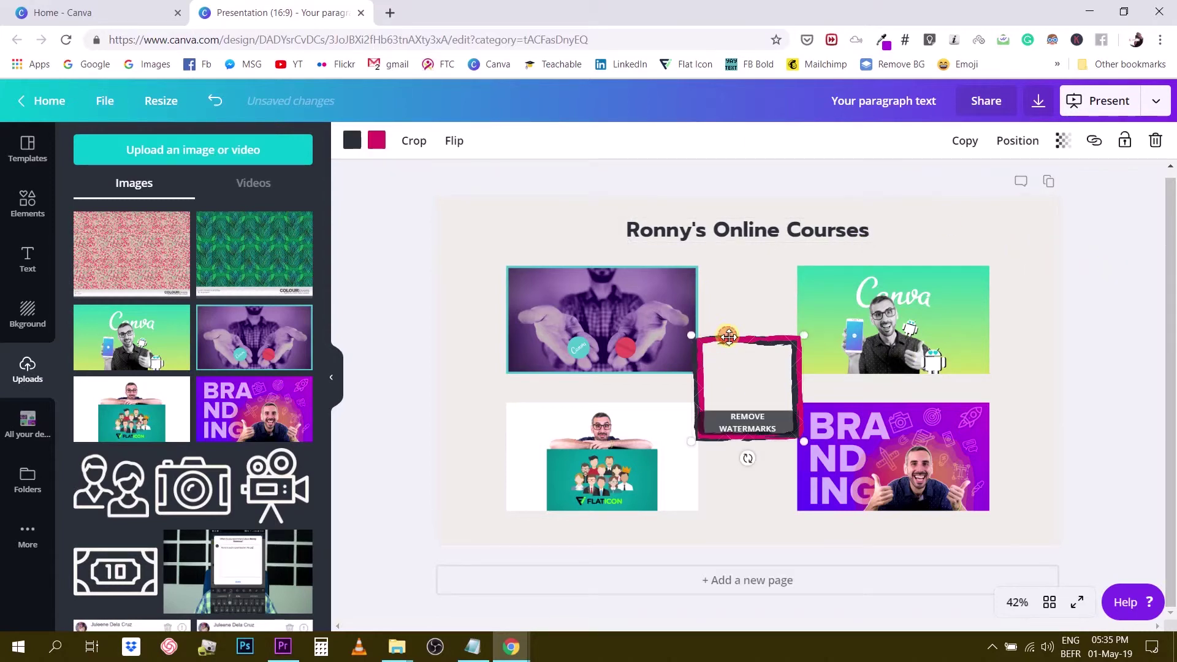
{"action": "left_click_drag", "start_coordinate": [800, 337], "coordinate": [783, 379]}
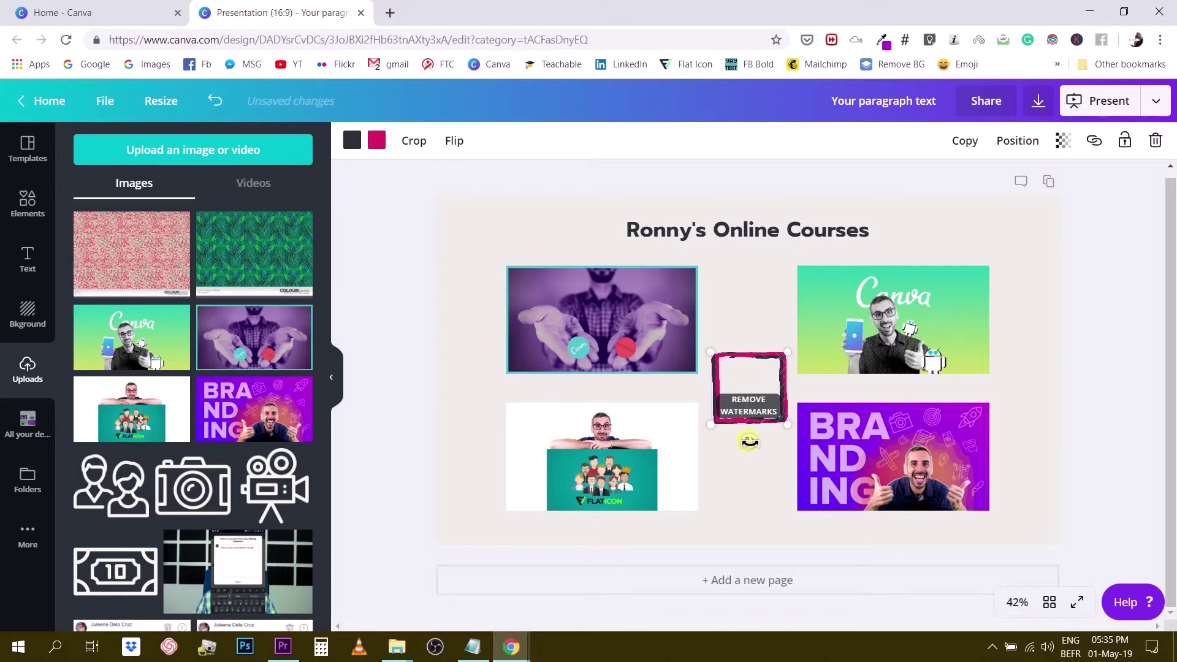
{"action": "mouse_move", "coordinate": [749, 441]}
{"action": "left_mouse_down"}
{"action": "mouse_move", "coordinate": [776, 436]}
{"action": "mouse_move", "coordinate": [753, 458]}
{"action": "mouse_move", "coordinate": [749, 441]}
{"action": "left_mouse_up"}
Add a text box reading 'Click on / the images / to see preview' and move it into the pink frame.
{"action": "key", "text": "ctrl+z"}
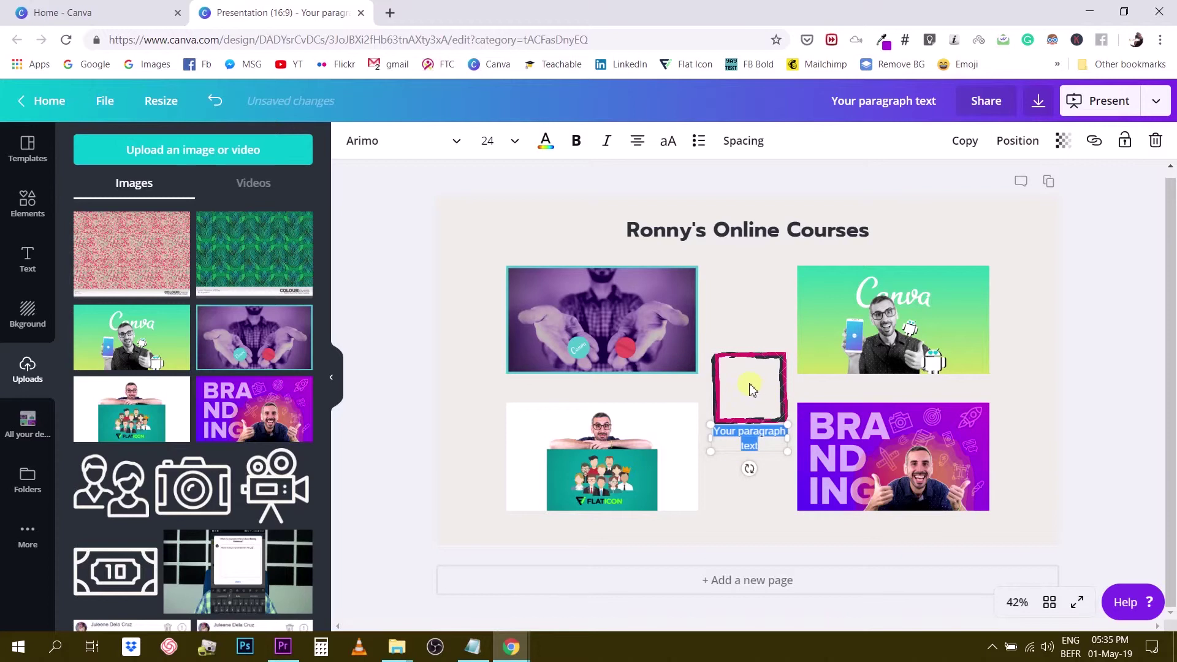
{"action": "type", "text": "Cli"}
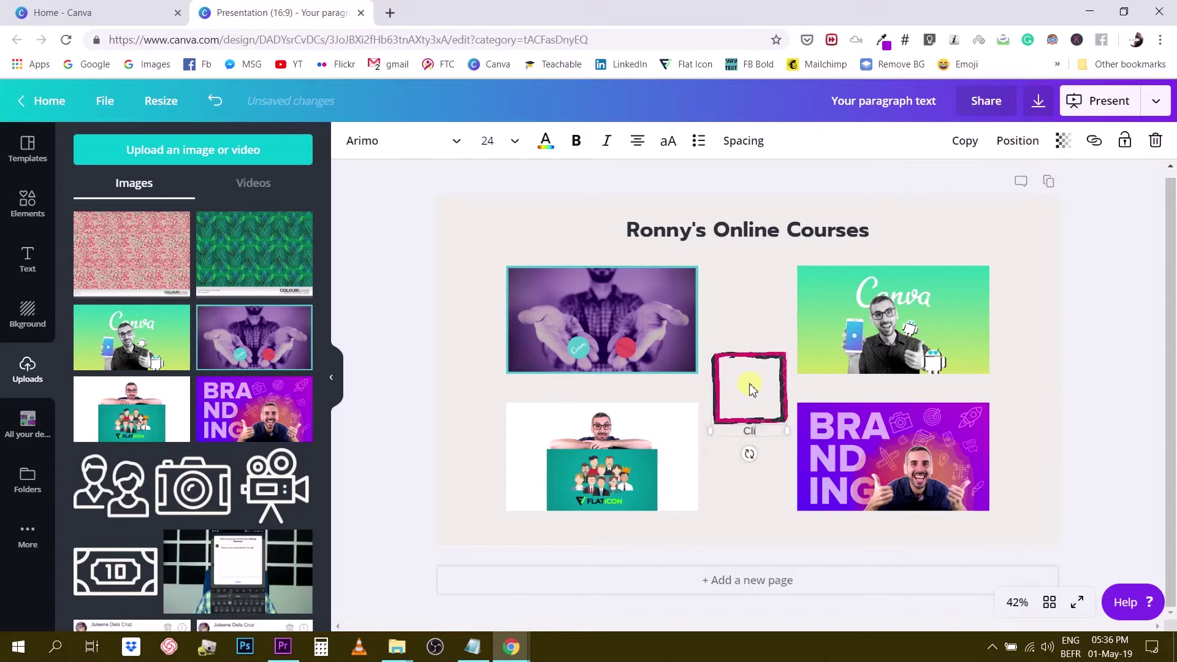
{"action": "type", "text": "ck on"}
{"action": "key", "text": "Return"}
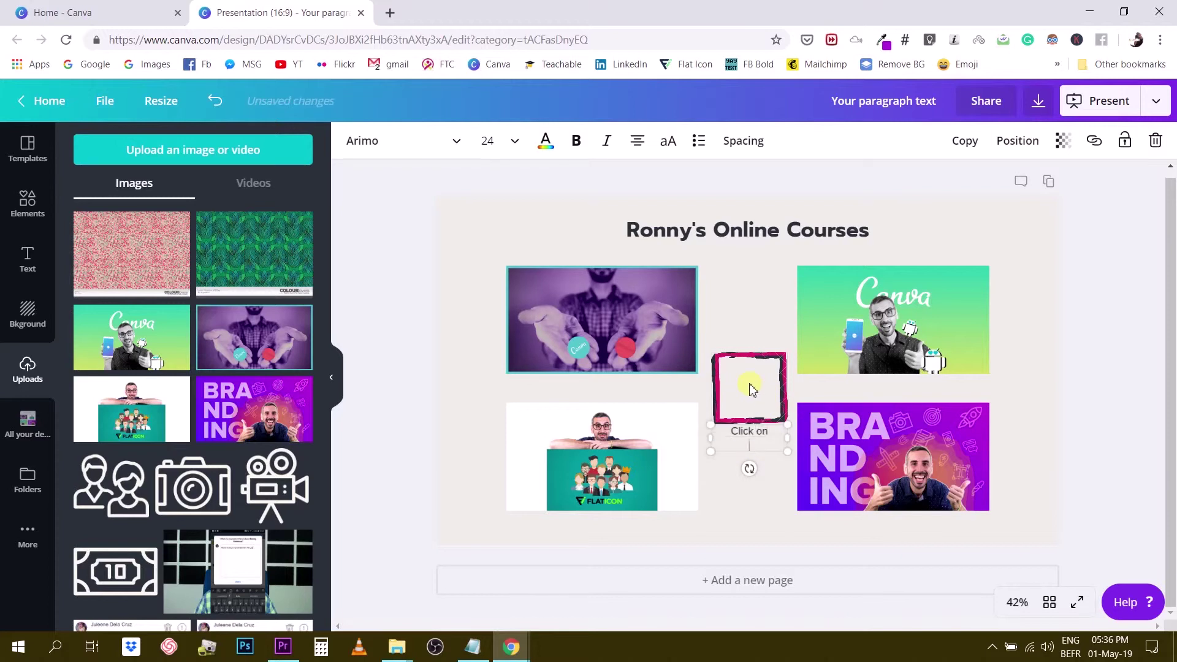
{"action": "type", "text": "the images"}
{"action": "key", "text": "Return"}
{"action": "type", "text": "to"}
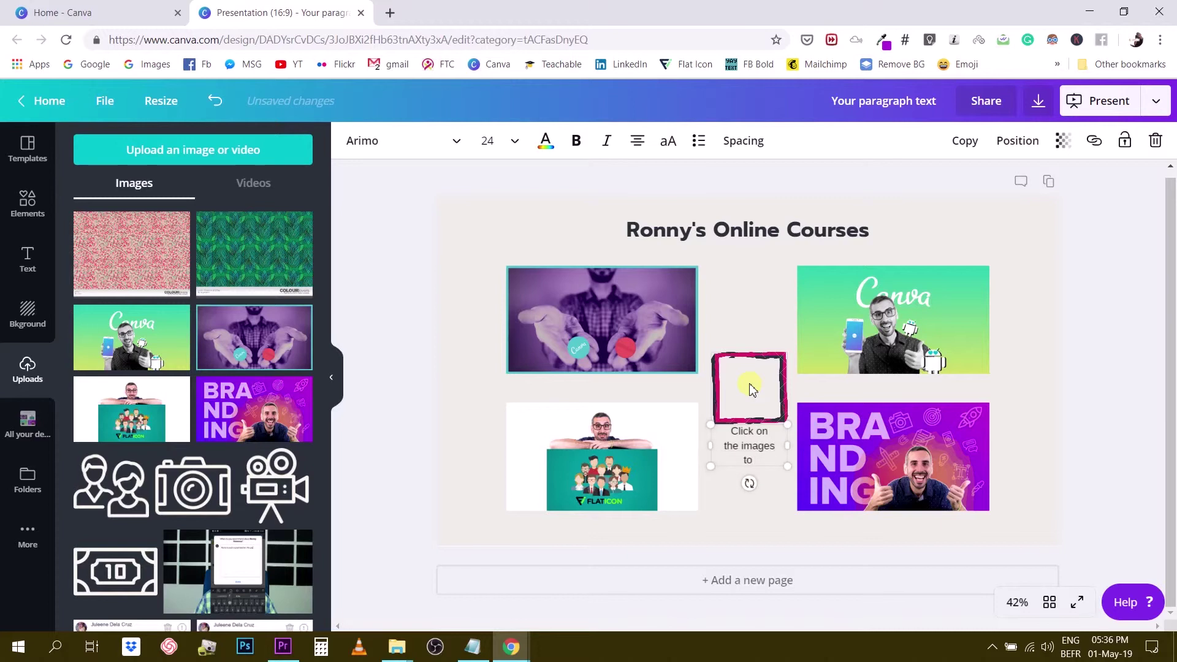
{"action": "type", "text": " see preview"}
{"action": "left_click", "coordinate": [1133, 370]}
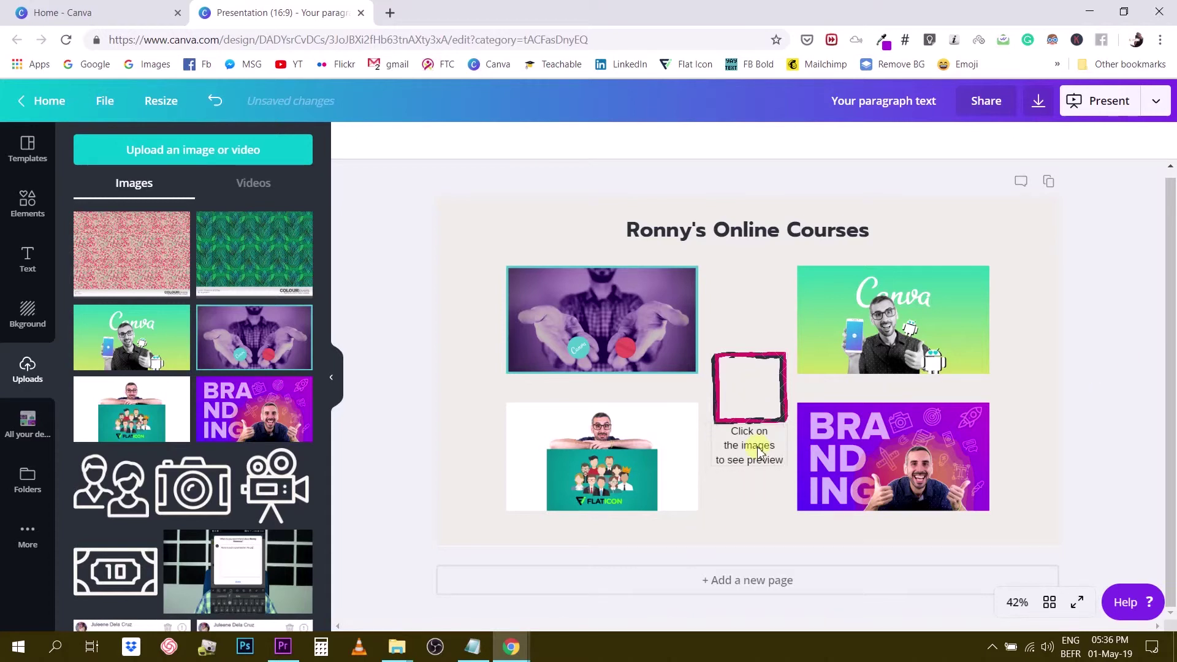
{"action": "left_click_drag", "start_coordinate": [760, 453], "coordinate": [758, 383]}
Set the caption in Prompt Light after trying text sizes 18 and 21.
{"action": "left_click", "coordinate": [489, 140]}
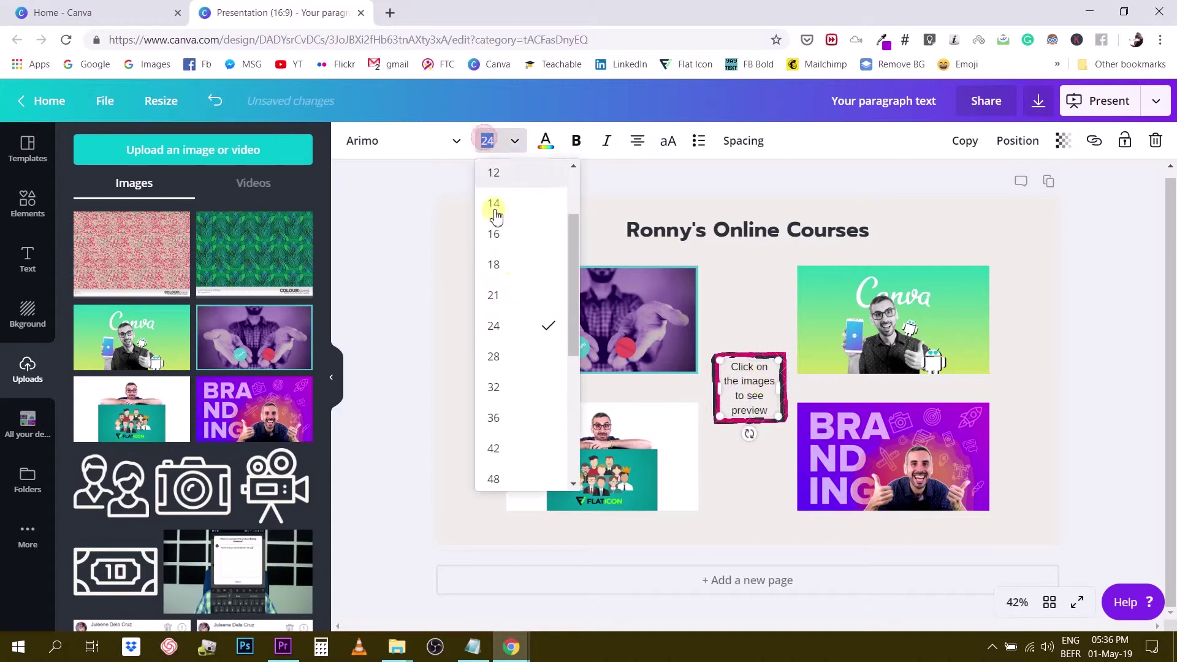
{"action": "left_click", "coordinate": [512, 268]}
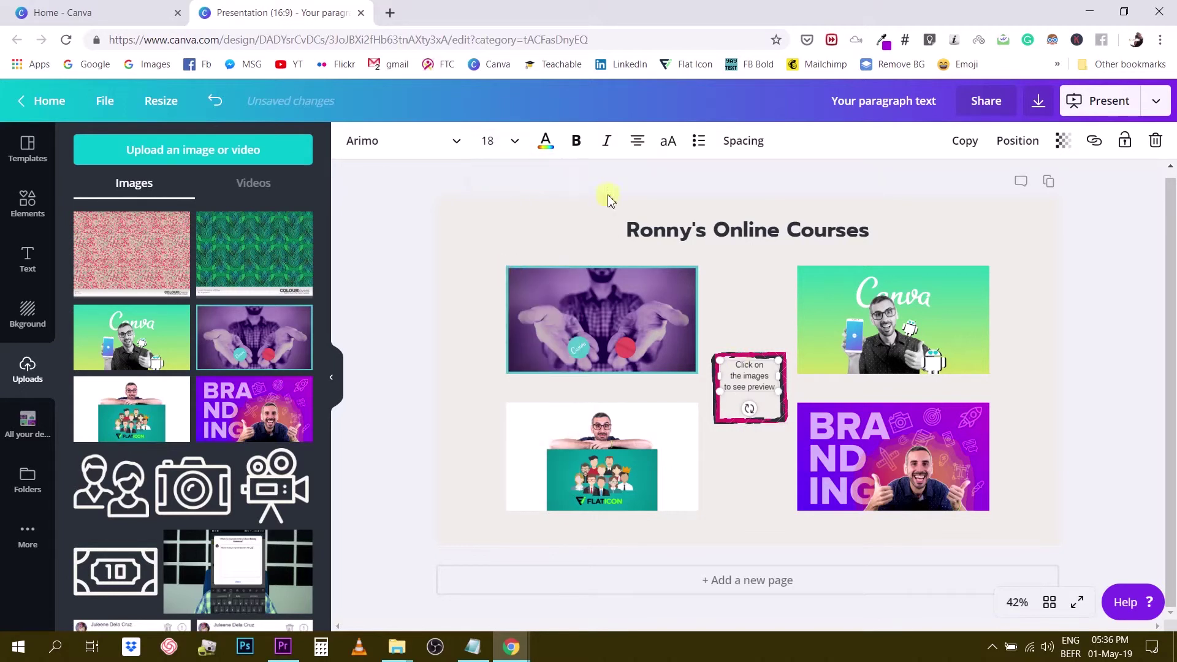
{"action": "left_click", "coordinate": [499, 141]}
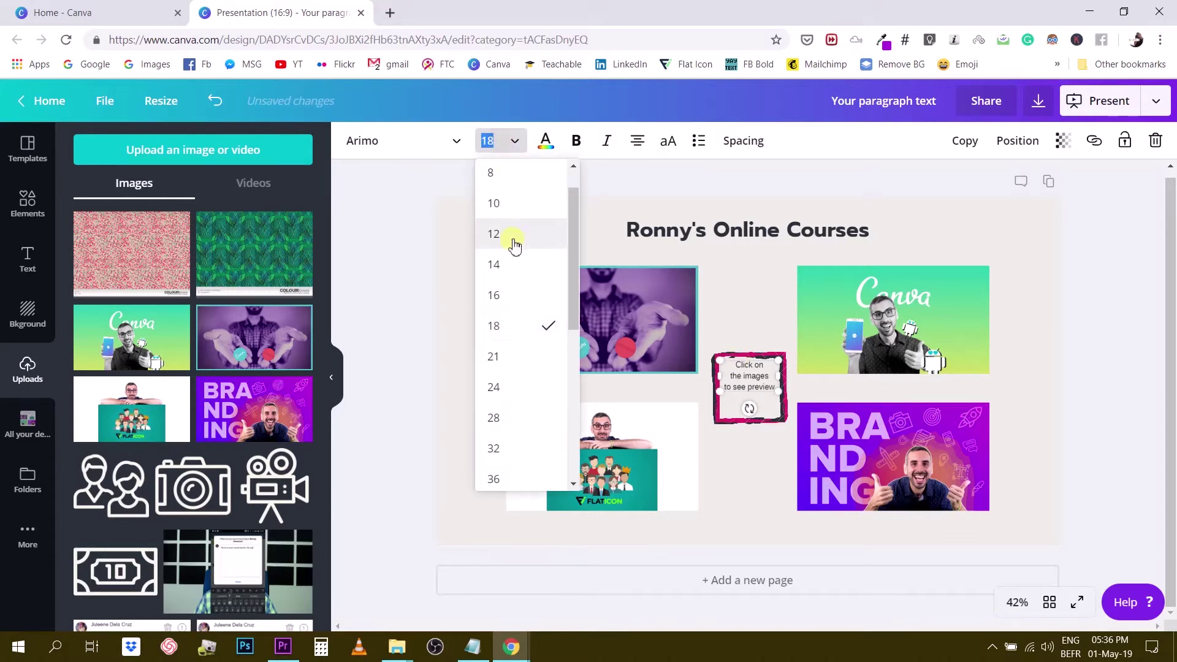
{"action": "left_click", "coordinate": [503, 364]}
{"action": "left_click", "coordinate": [380, 140]}
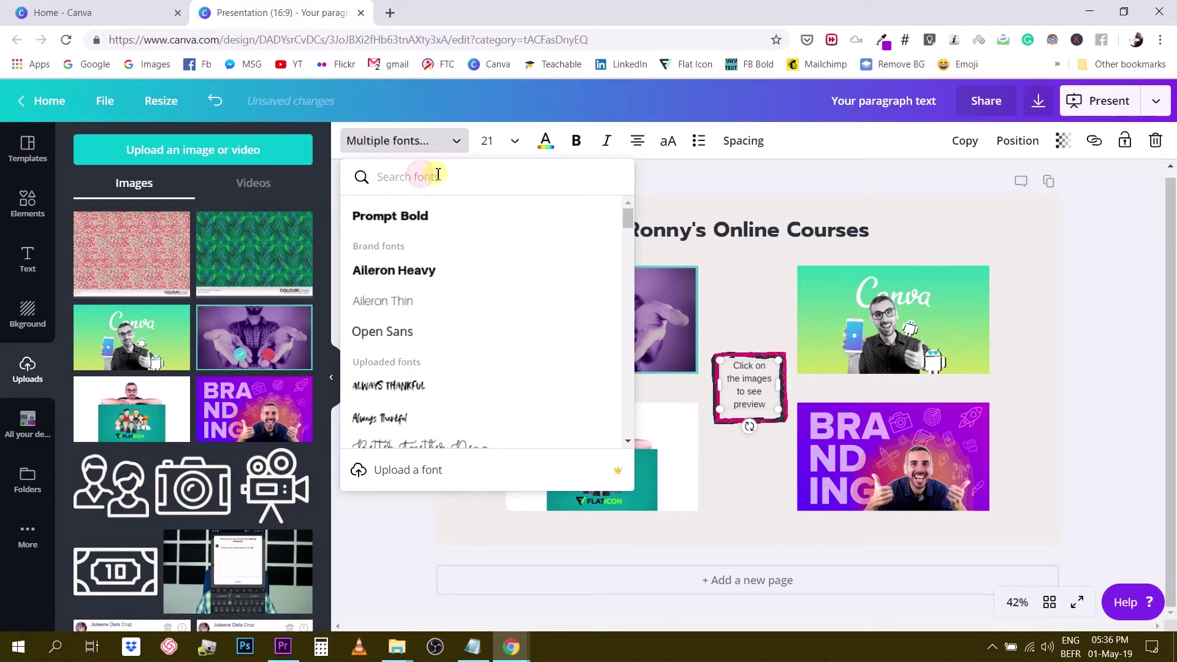
{"action": "type", "text": "prompt"}
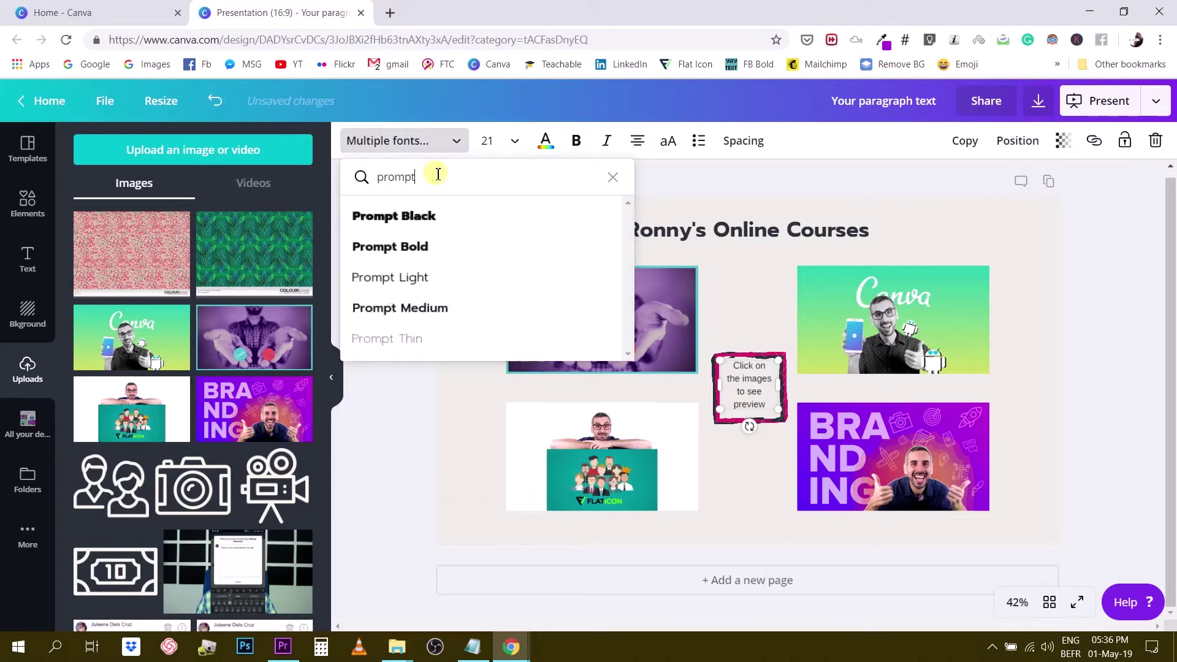
{"action": "left_click", "coordinate": [410, 284]}
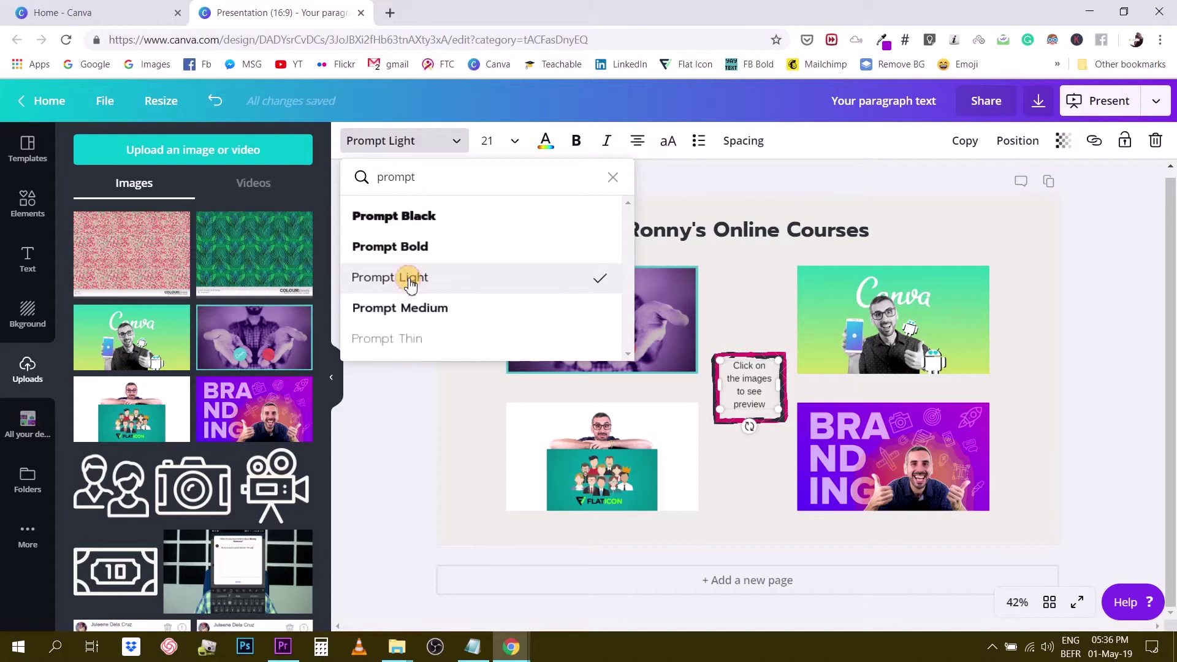
Tighten the caption's line height to 1.16 and settle its size at 24.
{"action": "left_click", "coordinate": [742, 150]}
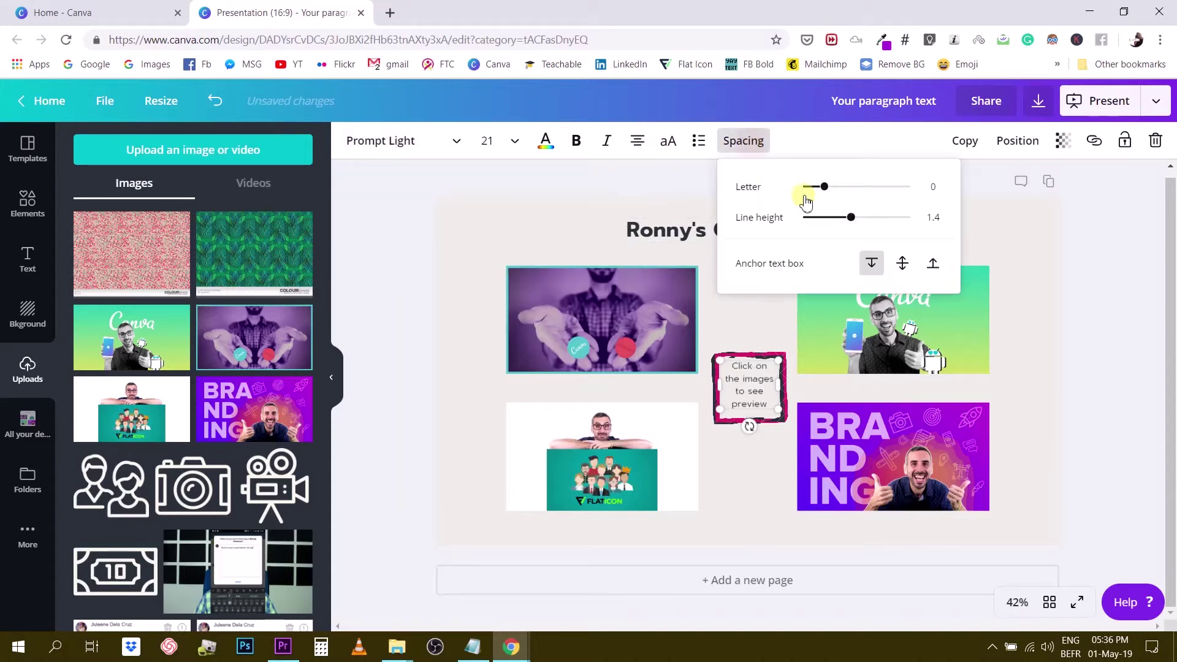
{"action": "left_click_drag", "start_coordinate": [848, 218], "coordinate": [839, 225]}
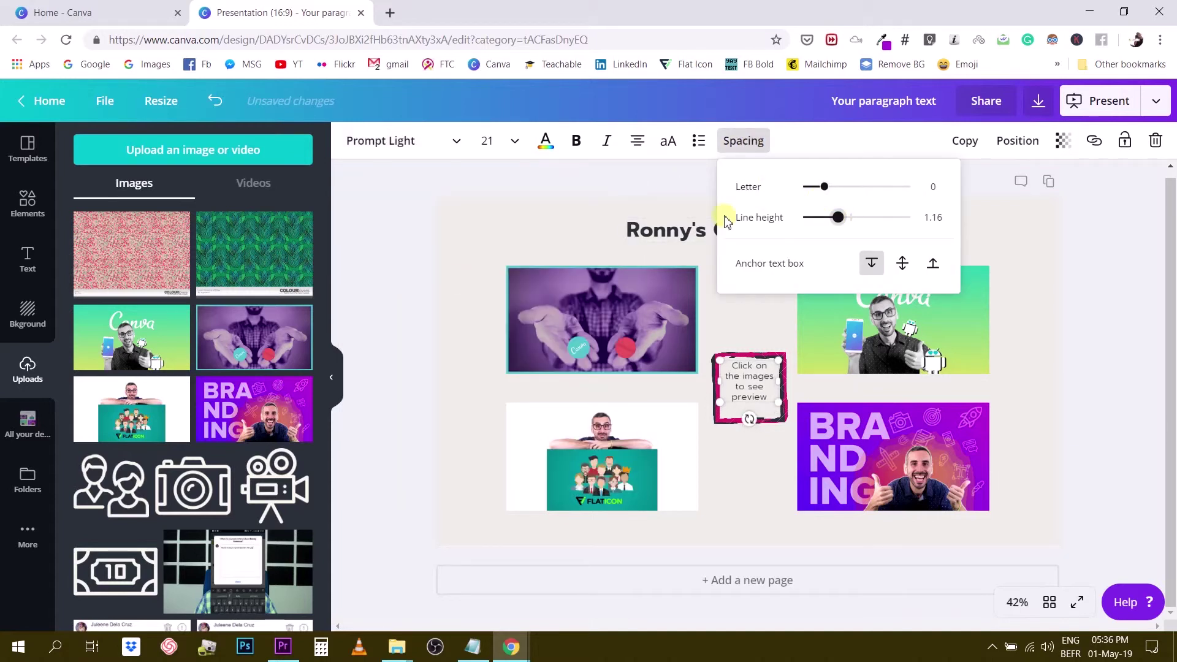
{"action": "left_click", "coordinate": [488, 140]}
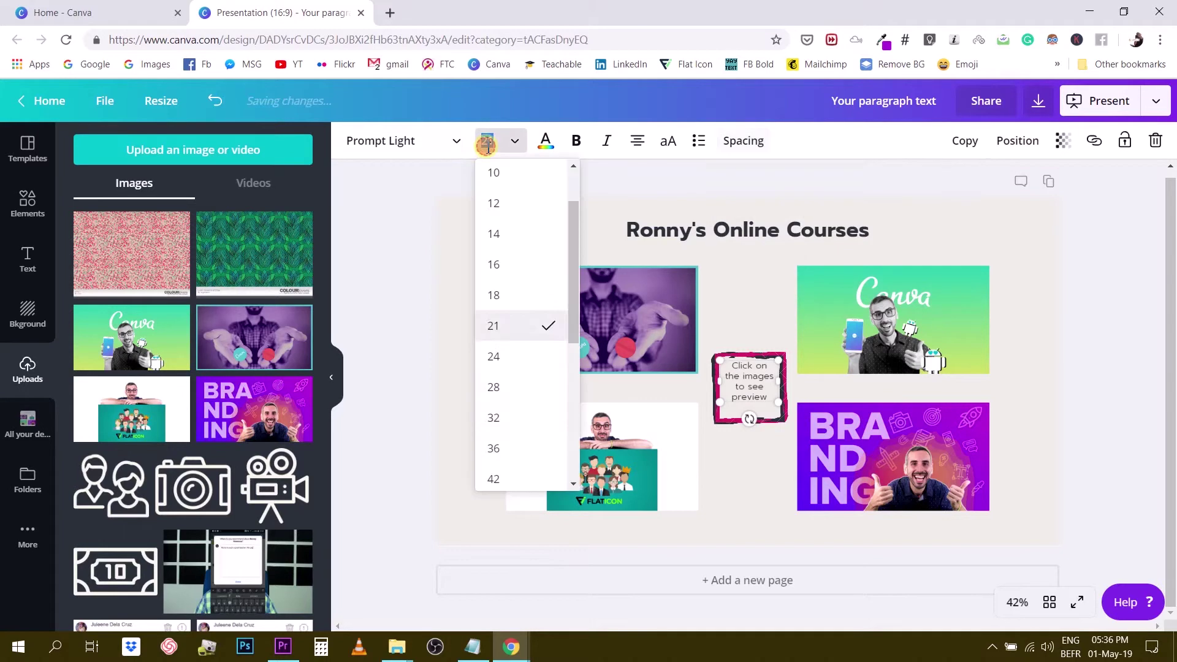
{"action": "left_click", "coordinate": [500, 387]}
{"action": "left_click", "coordinate": [487, 140]}
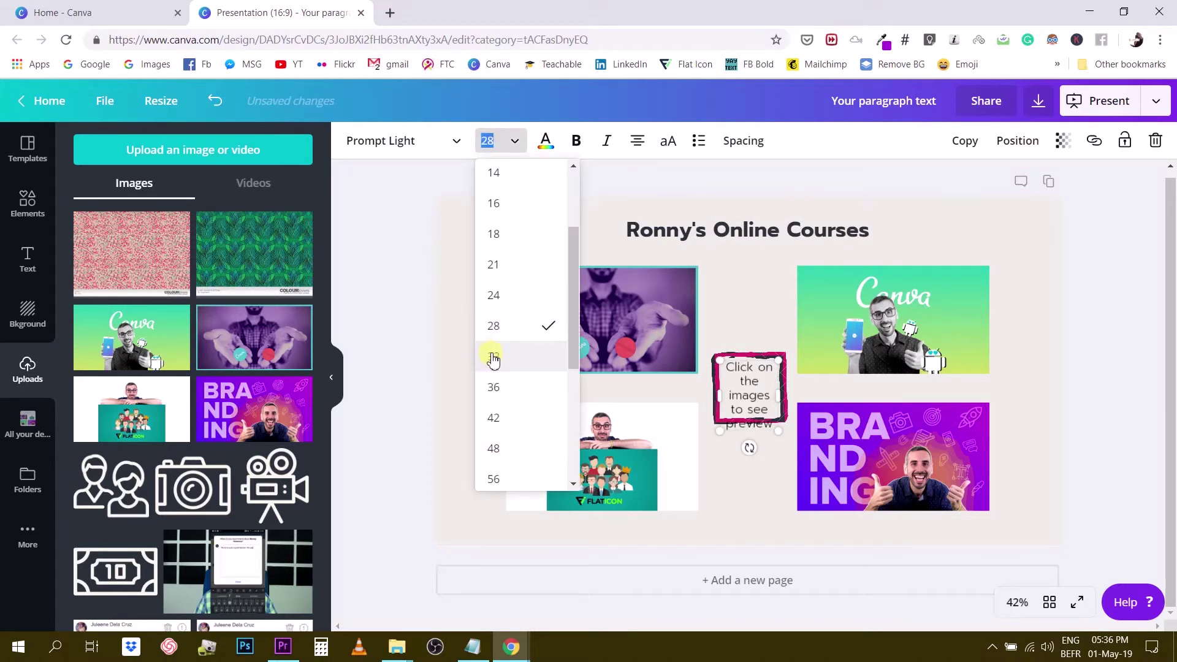
{"action": "left_click", "coordinate": [495, 297]}
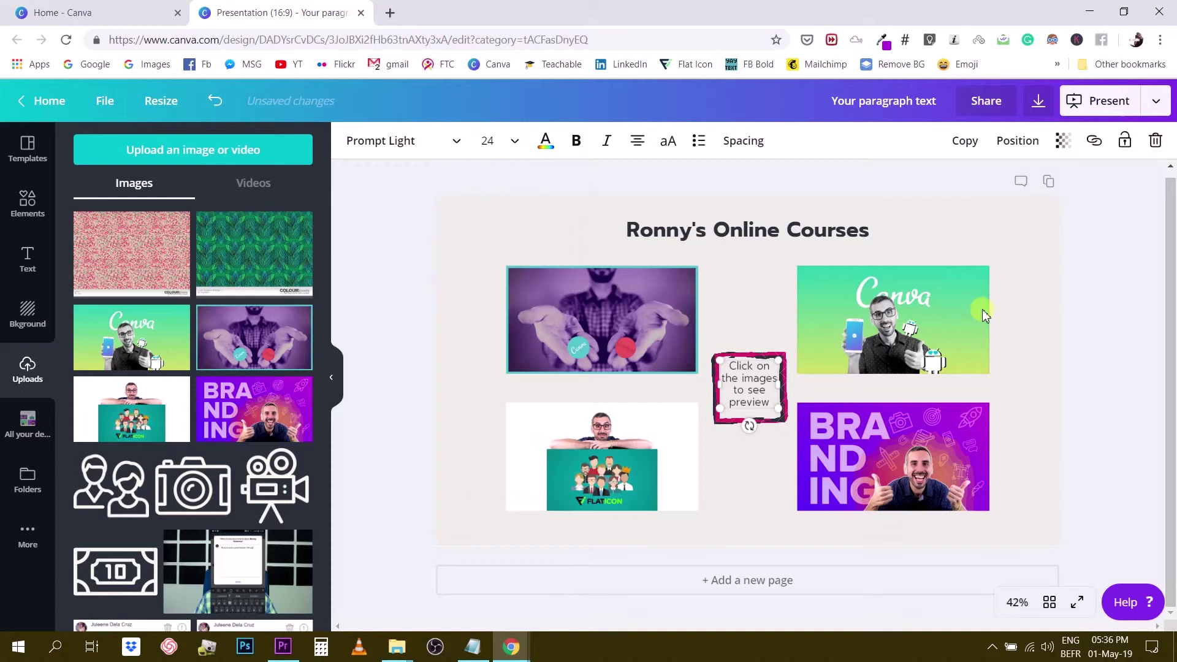
Nudge the caption down within its frame and enlarge the pink frame around it.
{"action": "left_click", "coordinate": [1083, 334]}
{"action": "left_click", "coordinate": [754, 380]}
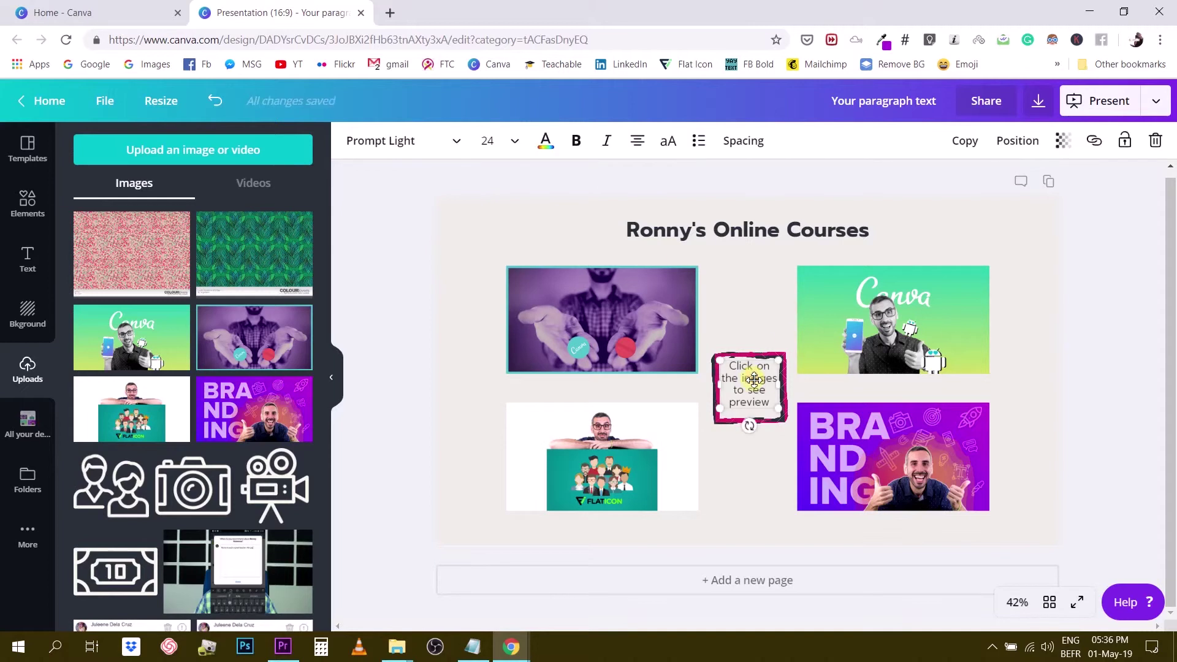
{"action": "left_click_drag", "start_coordinate": [754, 379], "coordinate": [754, 384]}
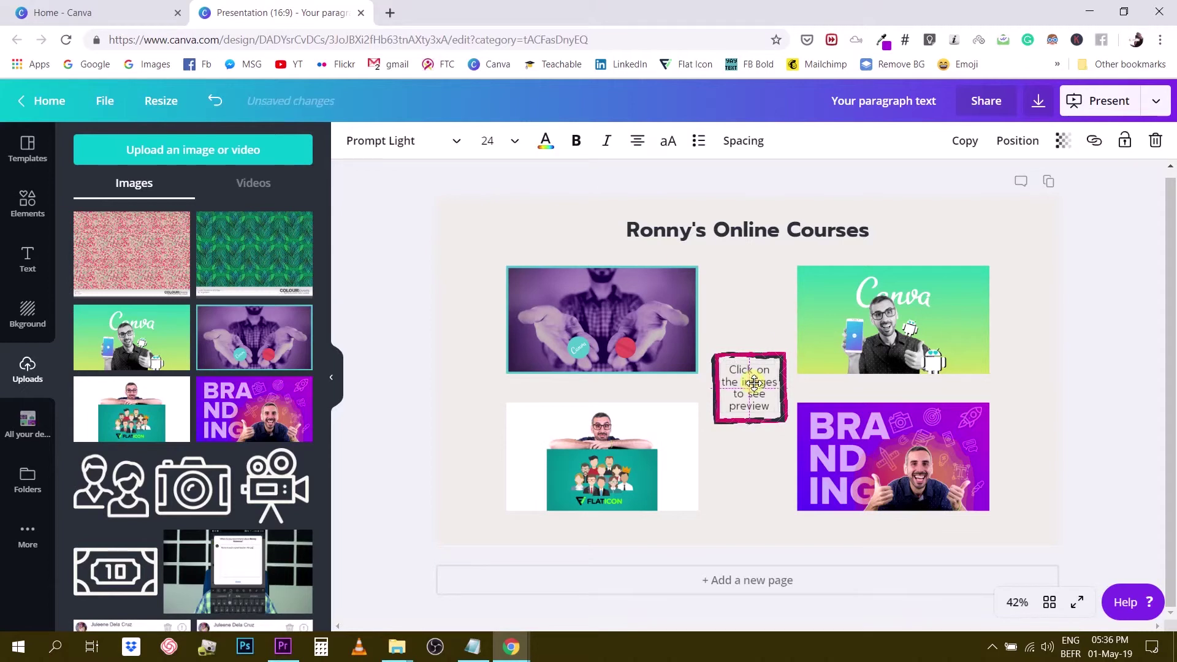
{"action": "left_click", "coordinate": [1072, 375]}
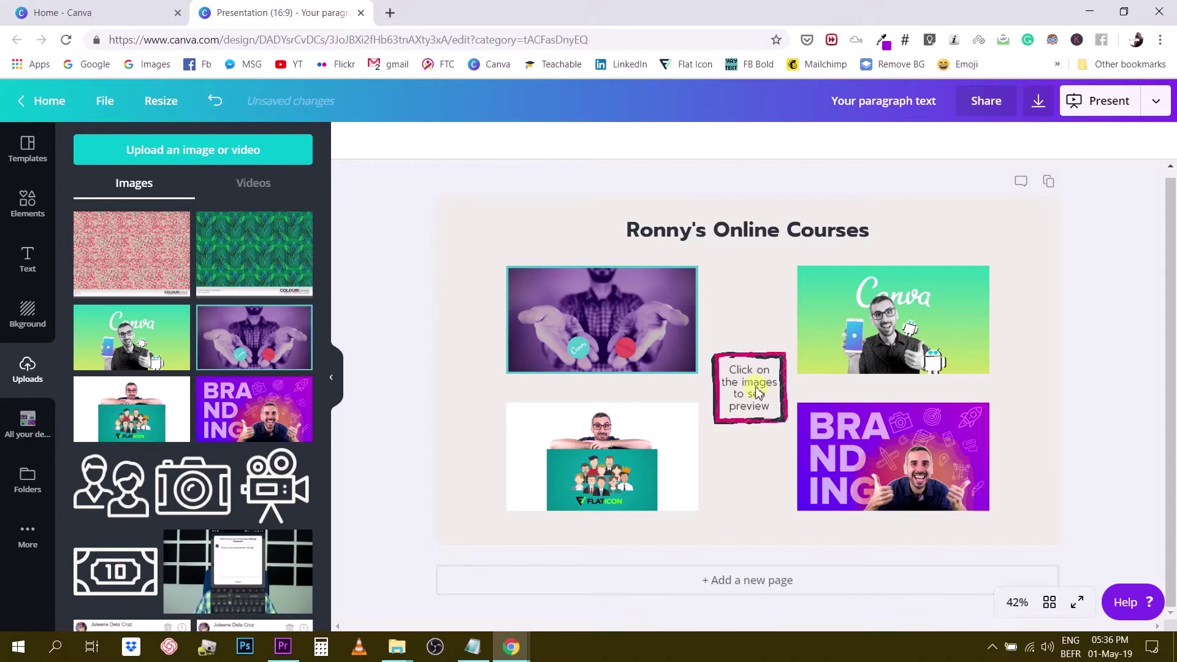
{"action": "left_click", "coordinate": [733, 399]}
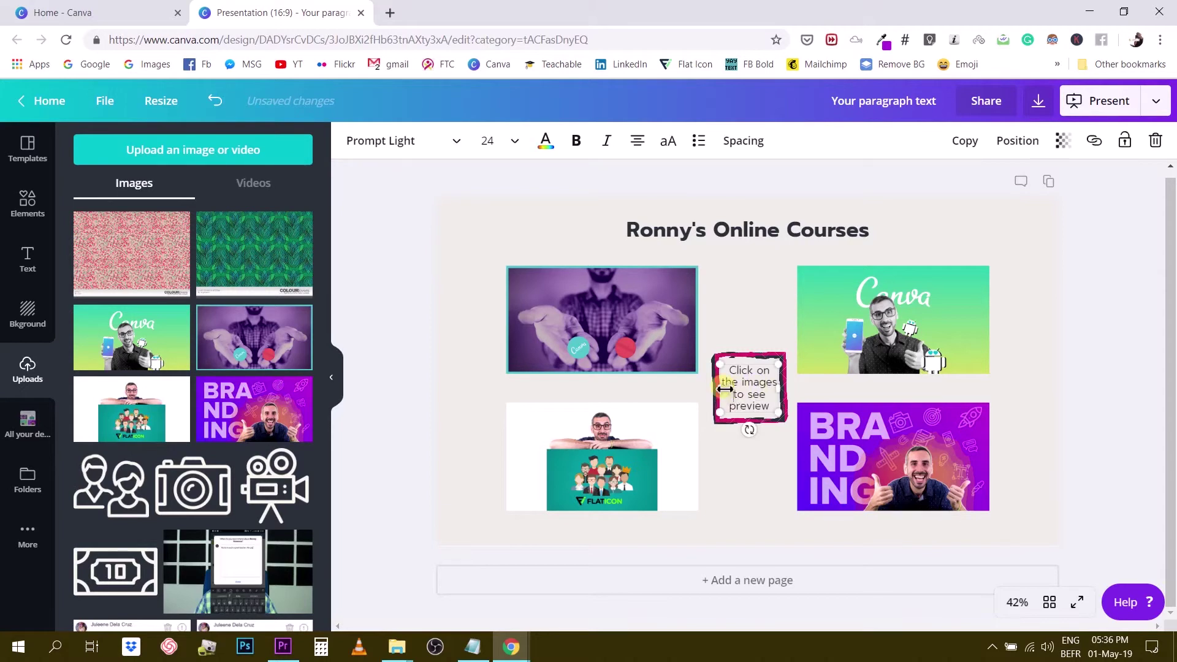
{"action": "left_click", "coordinate": [753, 357]}
{"action": "left_click_drag", "start_coordinate": [713, 354], "coordinate": [736, 351]}
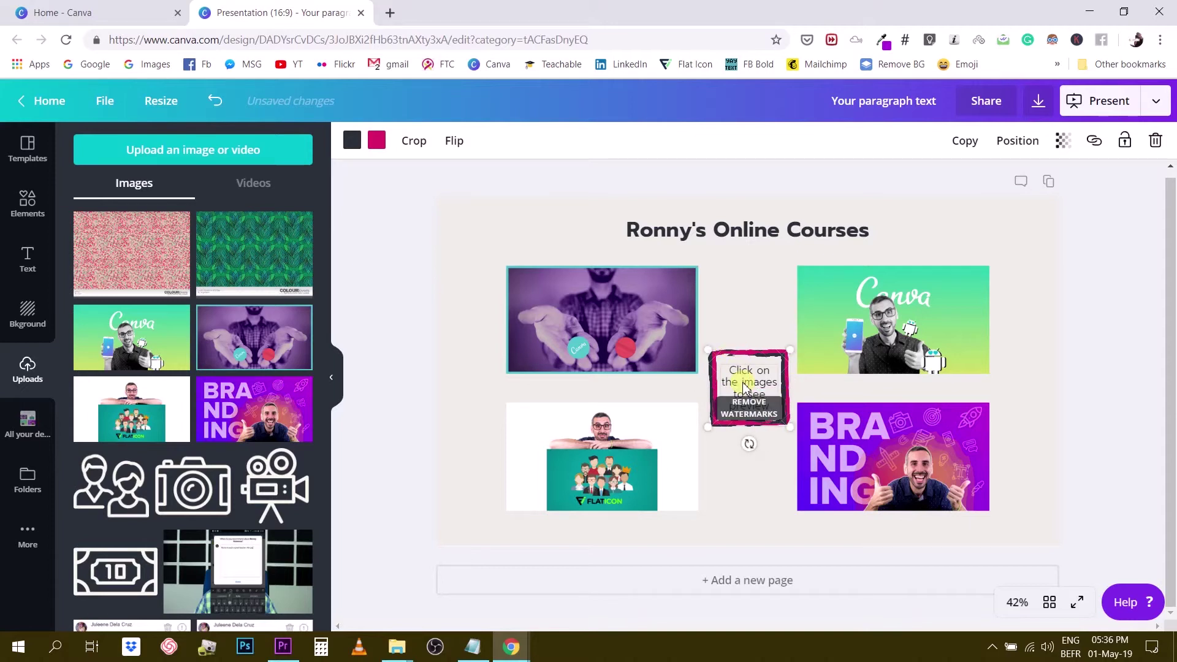
{"action": "left_click", "coordinate": [1090, 342]}
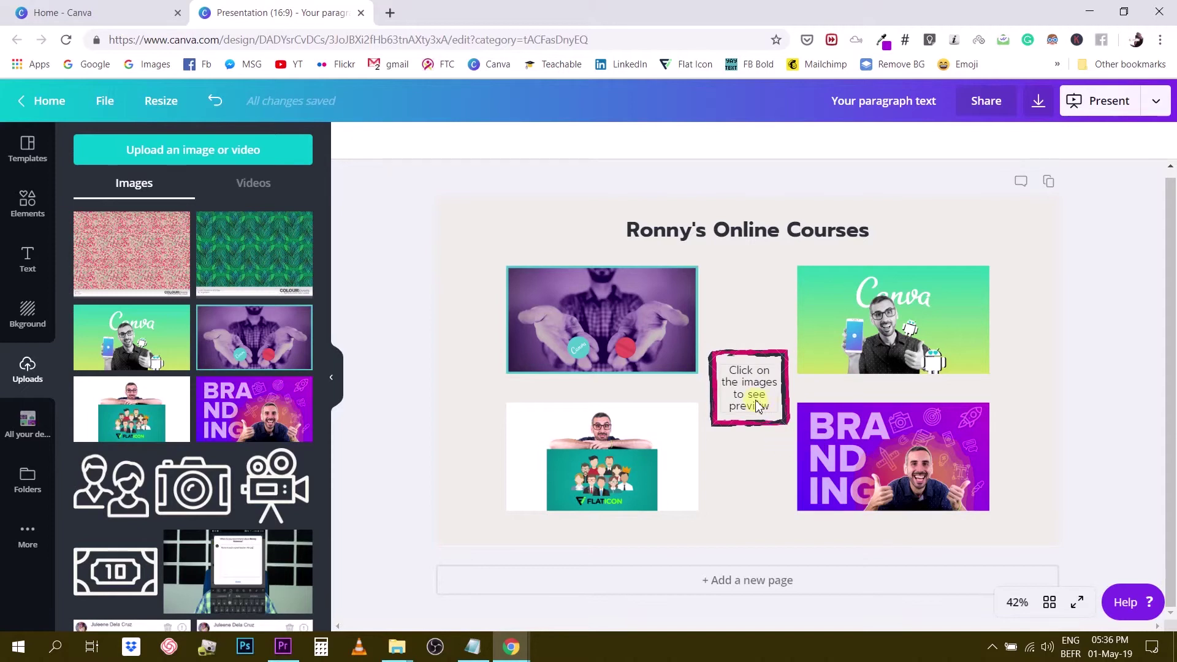
{"action": "left_click", "coordinate": [518, 232]}
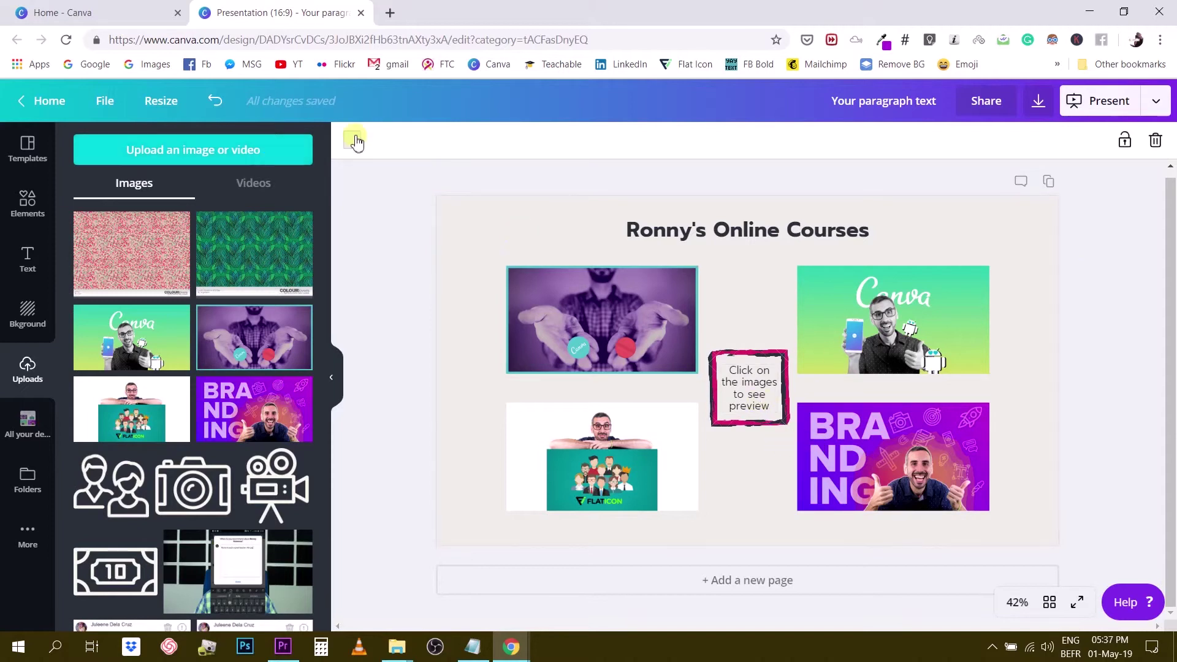
Apply the chevron-pattern background to the slide and recolour it light grey.
{"action": "left_click", "coordinate": [30, 319]}
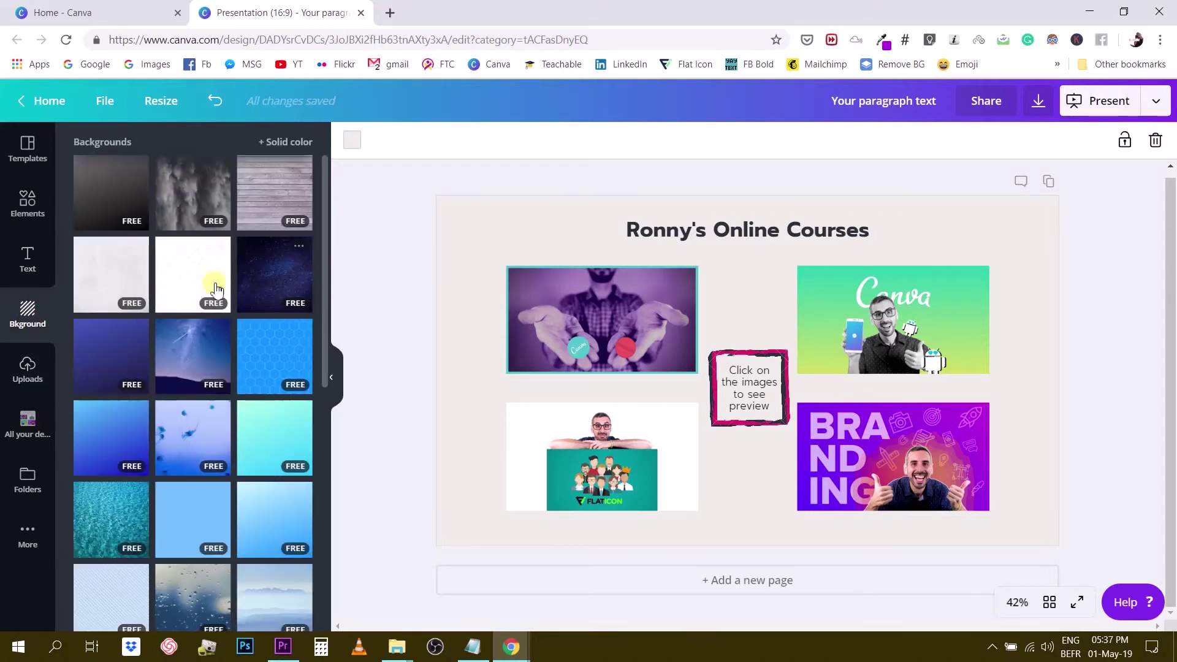
{"action": "scroll", "coordinate": [208, 385], "scroll_direction": "down", "scroll_amount": 1}
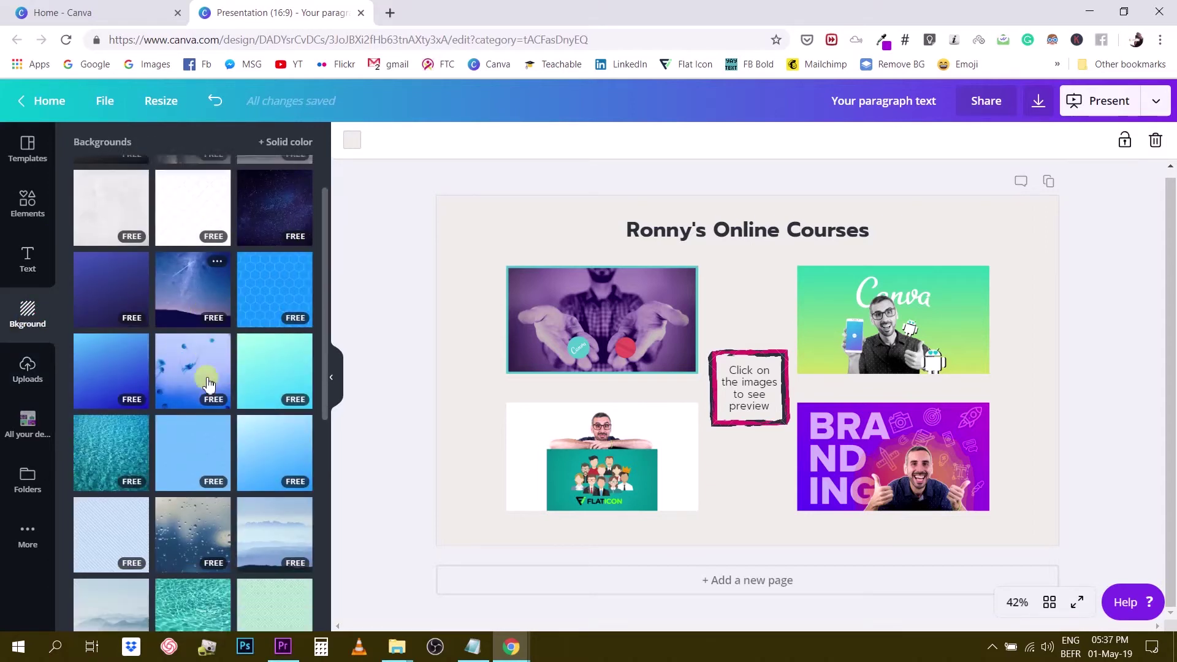
{"action": "left_click", "coordinate": [187, 440]}
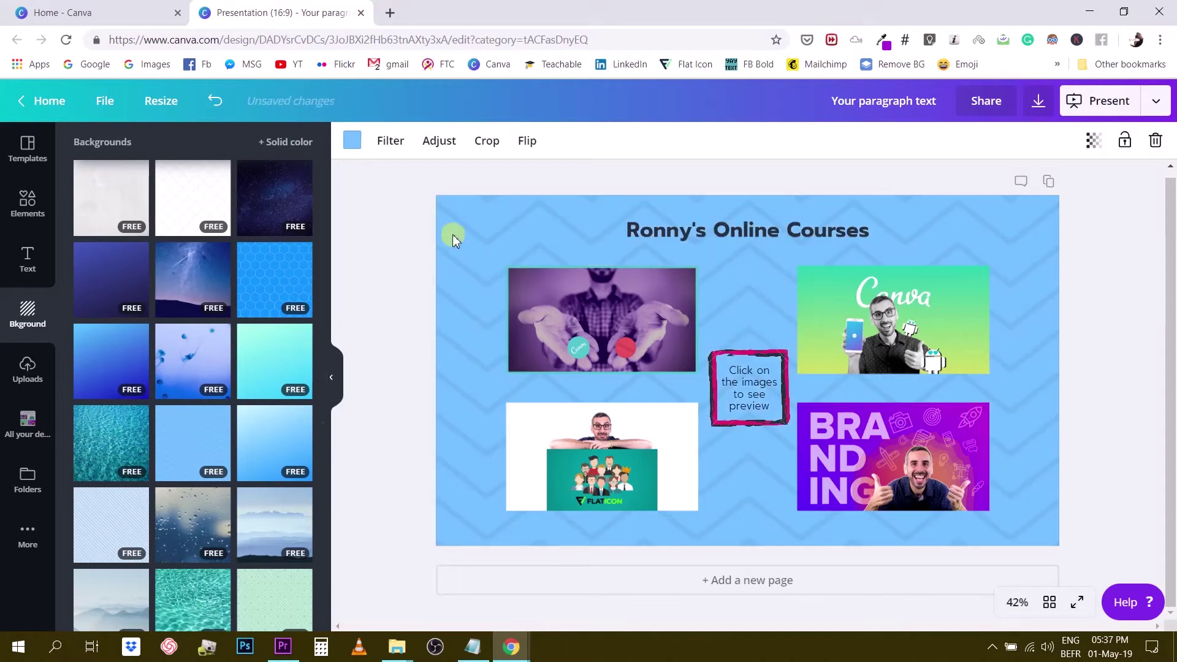
{"action": "left_click", "coordinate": [351, 140]}
{"action": "left_click", "coordinate": [129, 513]}
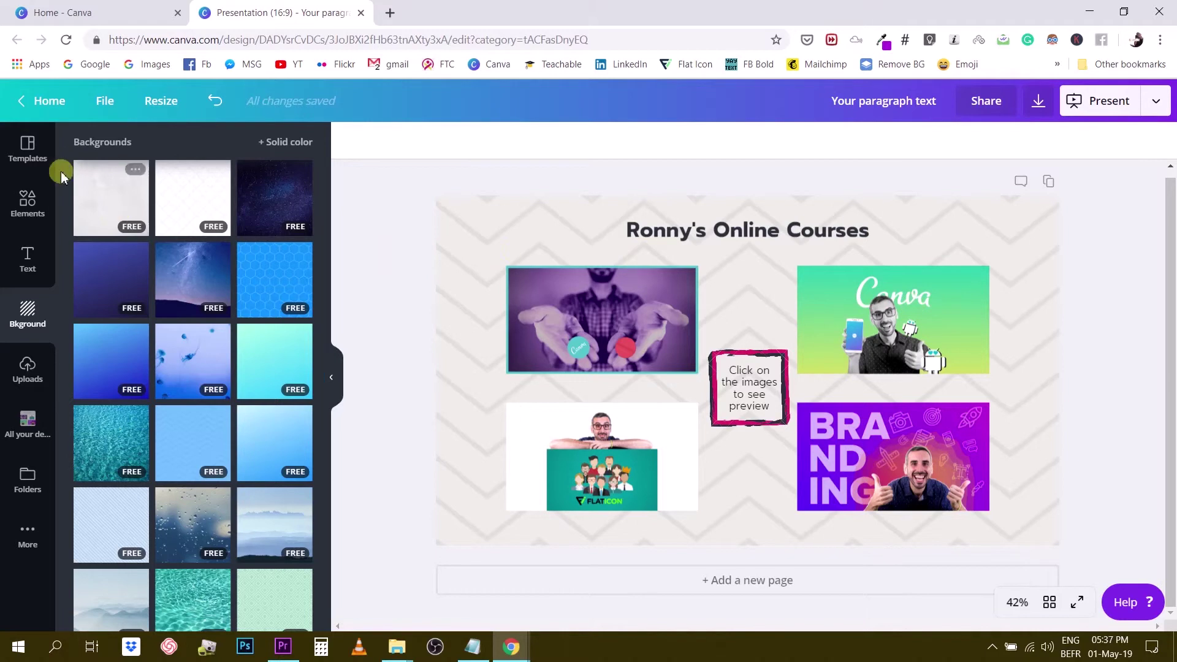
Add the purple-pink brush stroke graphic from the Gradients elements to the slide.
{"action": "left_click", "coordinate": [27, 202]}
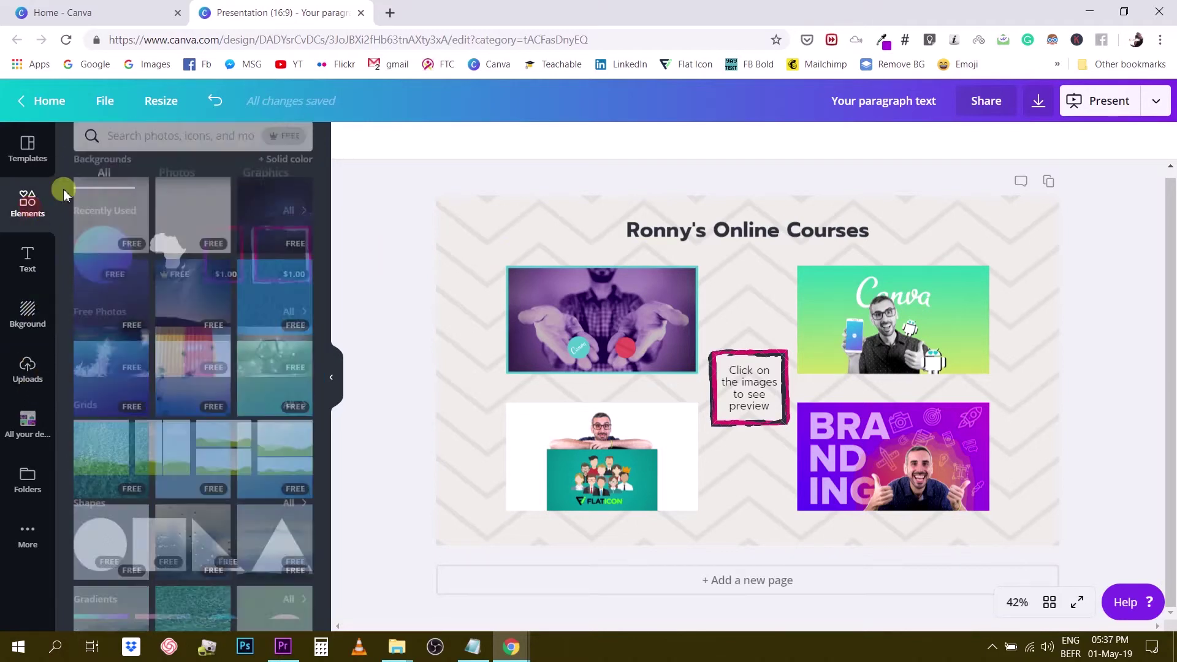
{"action": "scroll", "coordinate": [86, 376], "scroll_direction": "down", "scroll_amount": 6}
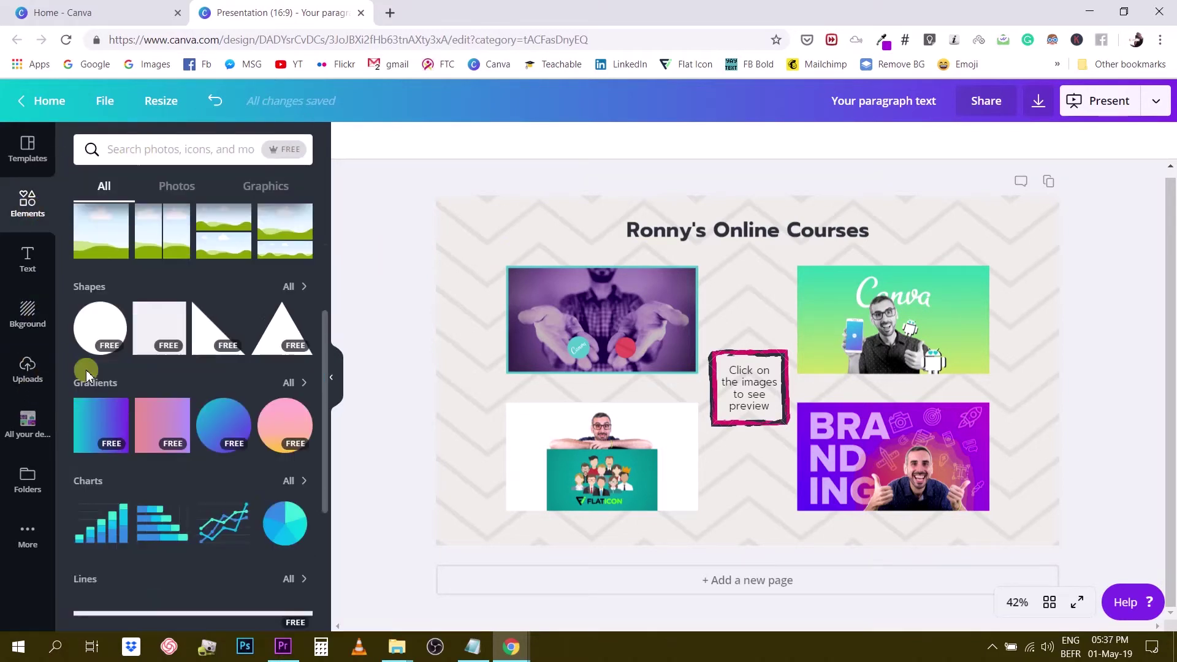
{"action": "left_click", "coordinate": [302, 238]}
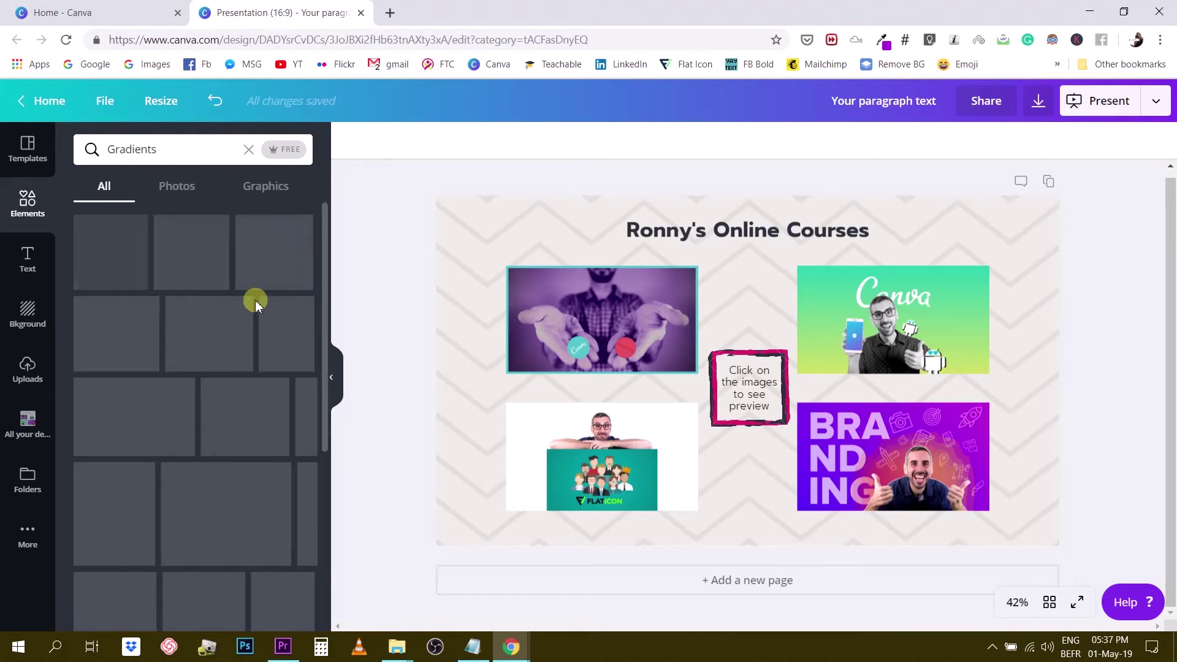
{"action": "scroll", "coordinate": [232, 401], "scroll_direction": "down", "scroll_amount": 3}
{"action": "scroll", "coordinate": [231, 399], "scroll_direction": "down", "scroll_amount": 5}
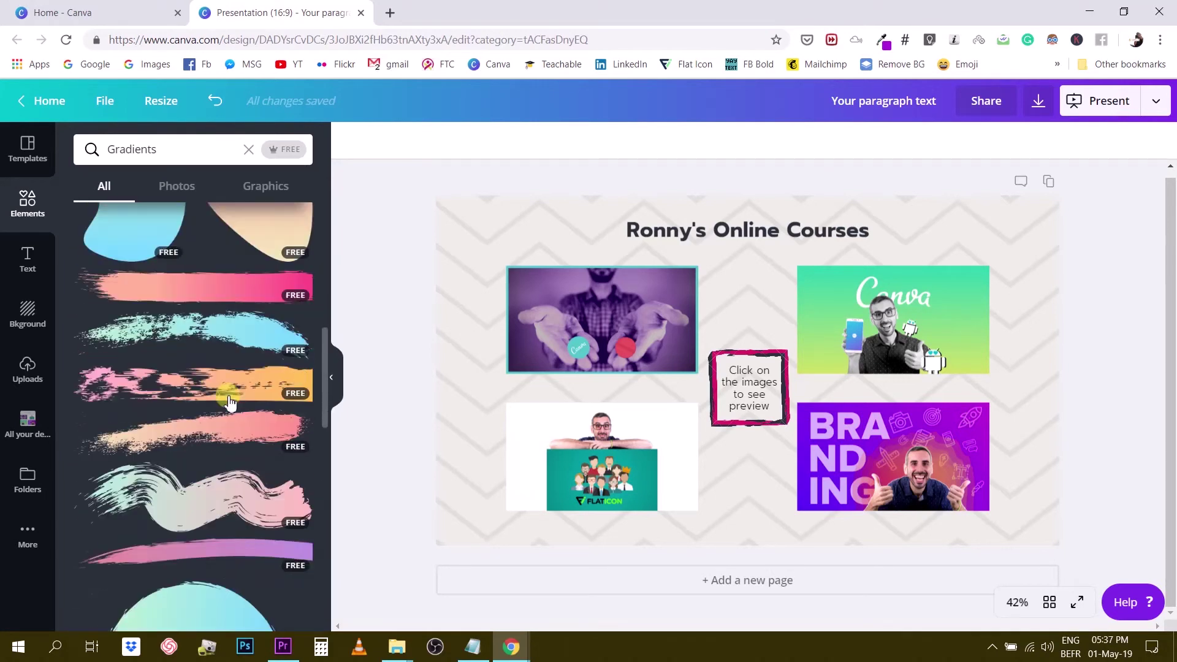
{"action": "left_click", "coordinate": [224, 549]}
Shrink the brush stroke to sit under the title, and shift the four images and note slightly down.
{"action": "left_click_drag", "start_coordinate": [710, 356], "coordinate": [718, 267]}
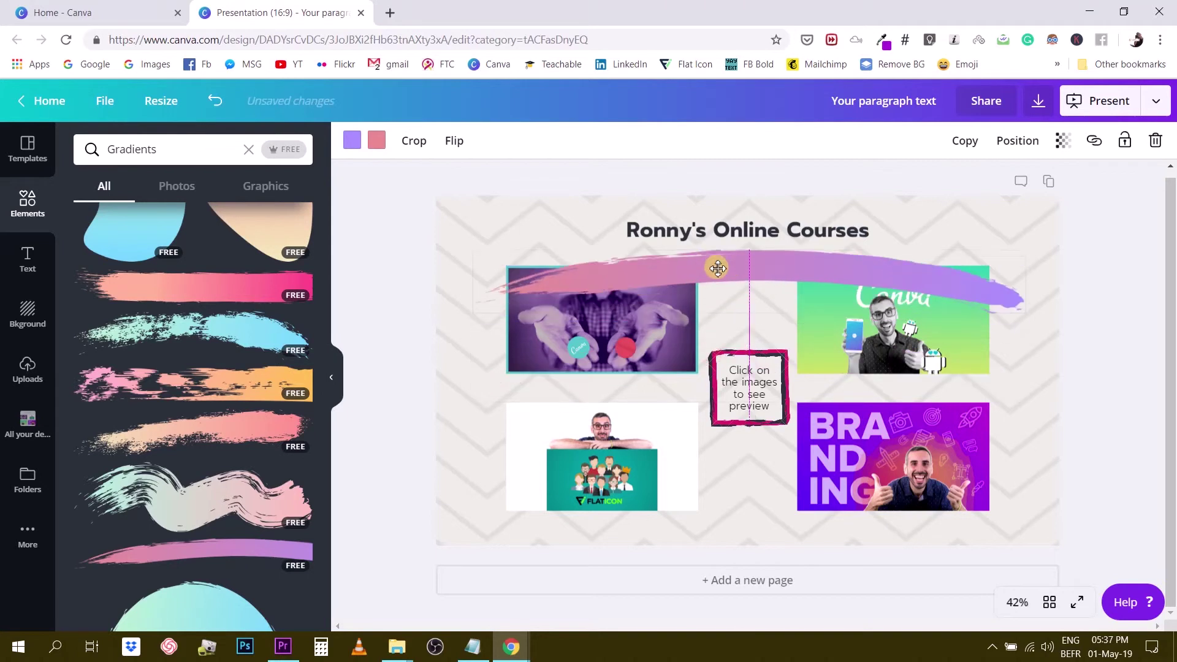
{"action": "mouse_move", "coordinate": [476, 317]}
{"action": "left_mouse_down"}
{"action": "mouse_move", "coordinate": [609, 288]}
{"action": "mouse_move", "coordinate": [787, 276]}
{"action": "left_mouse_up"}
{"action": "left_click_drag", "start_coordinate": [861, 257], "coordinate": [692, 245]}
{"action": "mouse_move", "coordinate": [380, 301]}
{"action": "left_mouse_down"}
{"action": "mouse_move", "coordinate": [766, 493]}
{"action": "mouse_move", "coordinate": [959, 506]}
{"action": "left_mouse_up"}
{"action": "left_click_drag", "start_coordinate": [865, 465], "coordinate": [864, 473]}
Recolour the title's brush stroke from teal to magenta.
{"action": "left_click", "coordinate": [726, 248]}
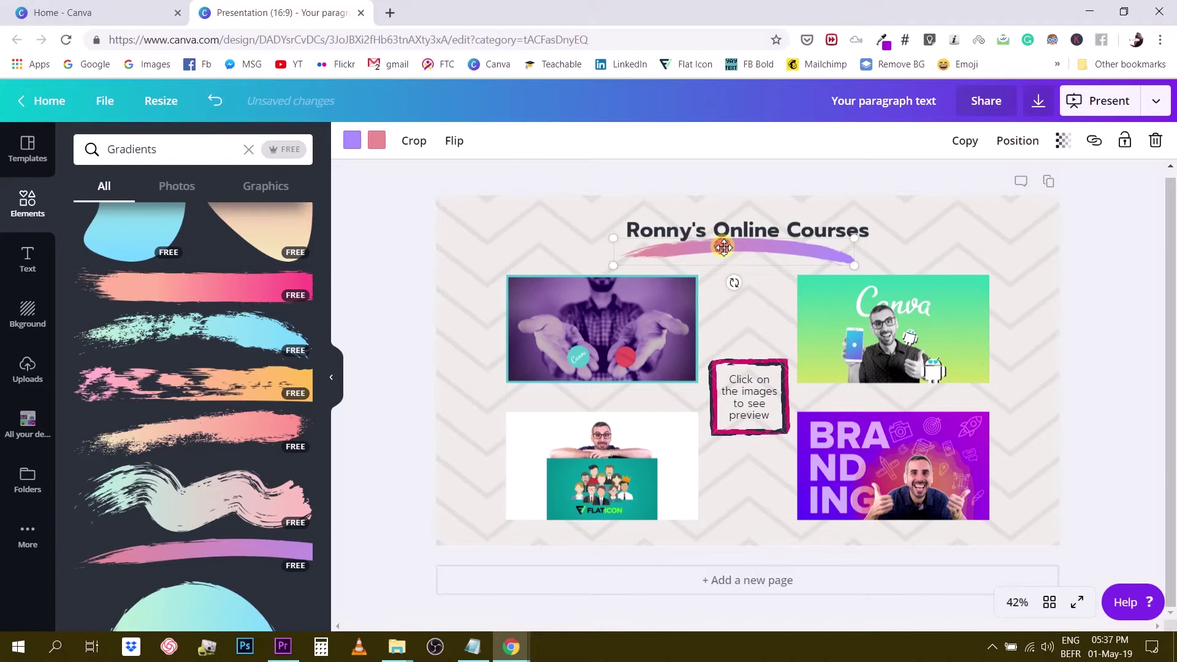
{"action": "left_click", "coordinate": [352, 140]}
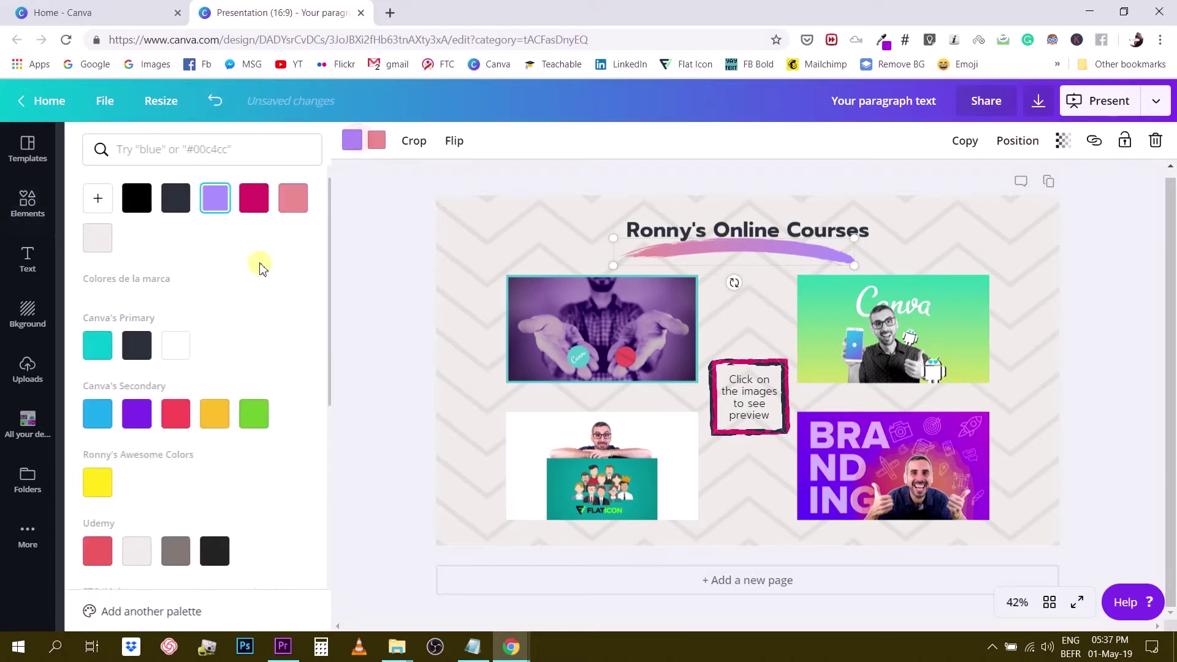
{"action": "left_click", "coordinate": [89, 345]}
{"action": "left_click", "coordinate": [377, 142]}
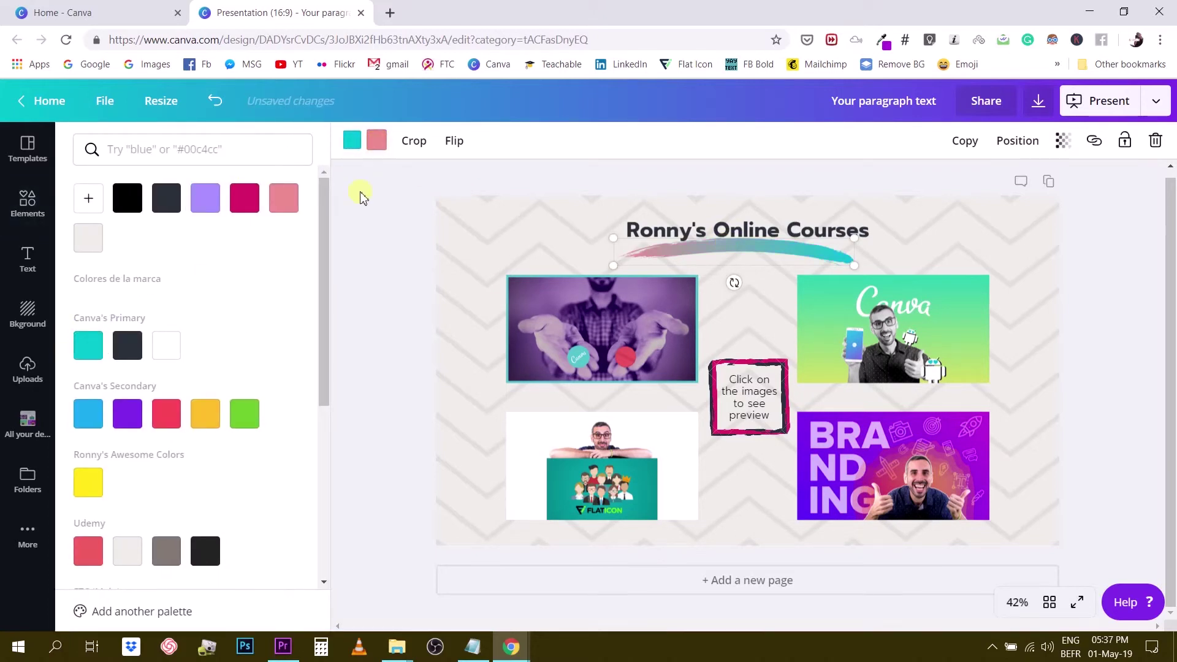
{"action": "left_click", "coordinate": [255, 202]}
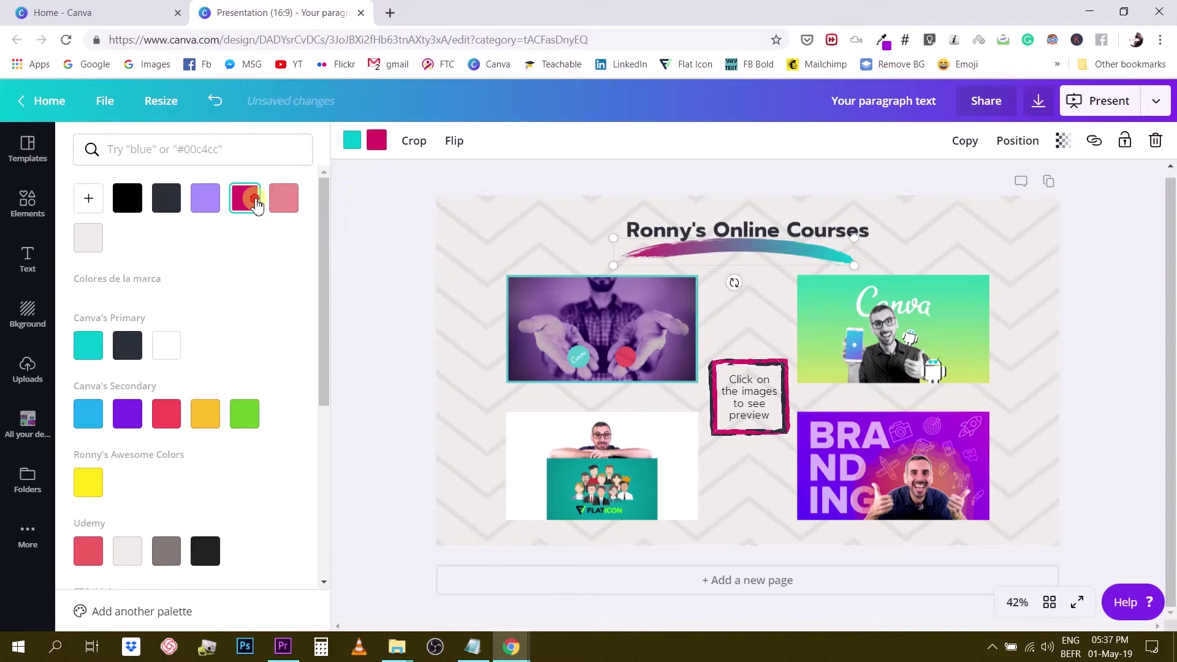
{"action": "left_click", "coordinate": [1138, 279]}
Nudge the brush stroke slightly lower under the title, then select two course thumbnails.
{"action": "left_click", "coordinate": [770, 247]}
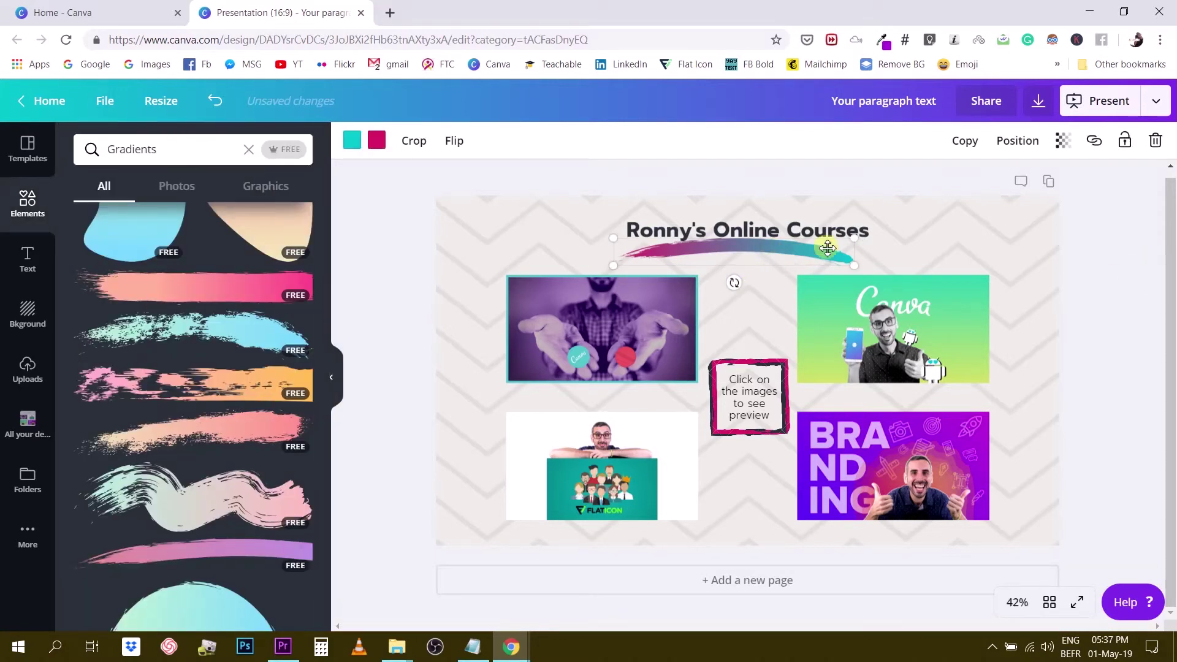
{"action": "left_click_drag", "start_coordinate": [830, 244], "coordinate": [832, 245]}
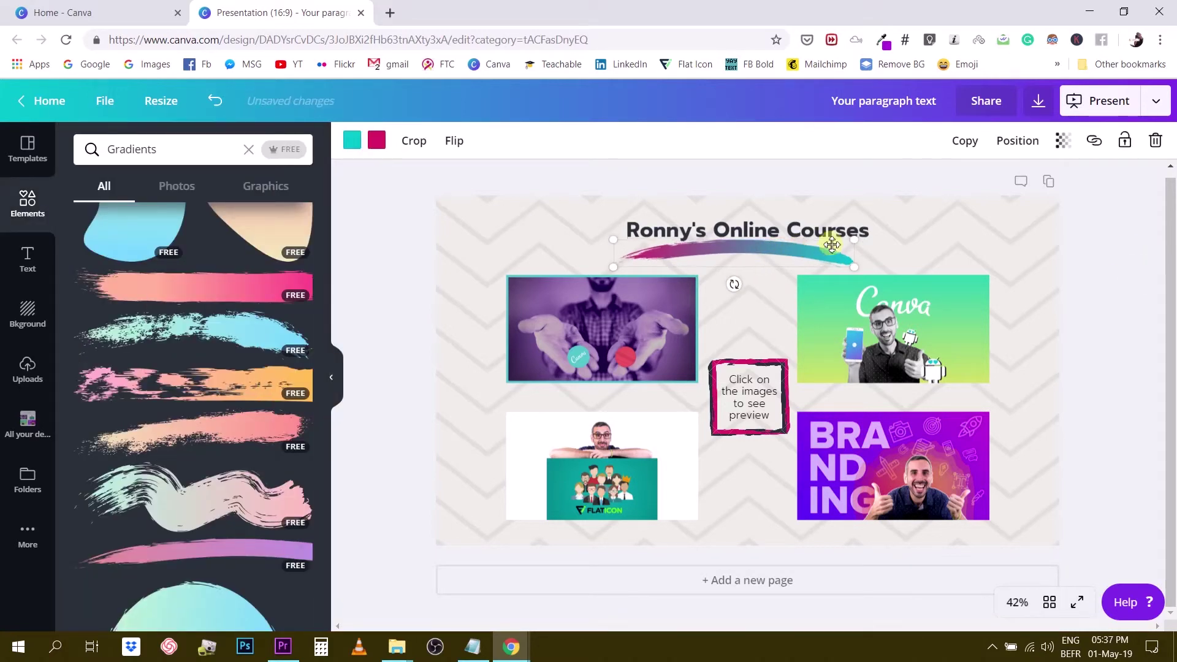
{"action": "key", "text": "Down"}
{"action": "key", "text": "Down"}
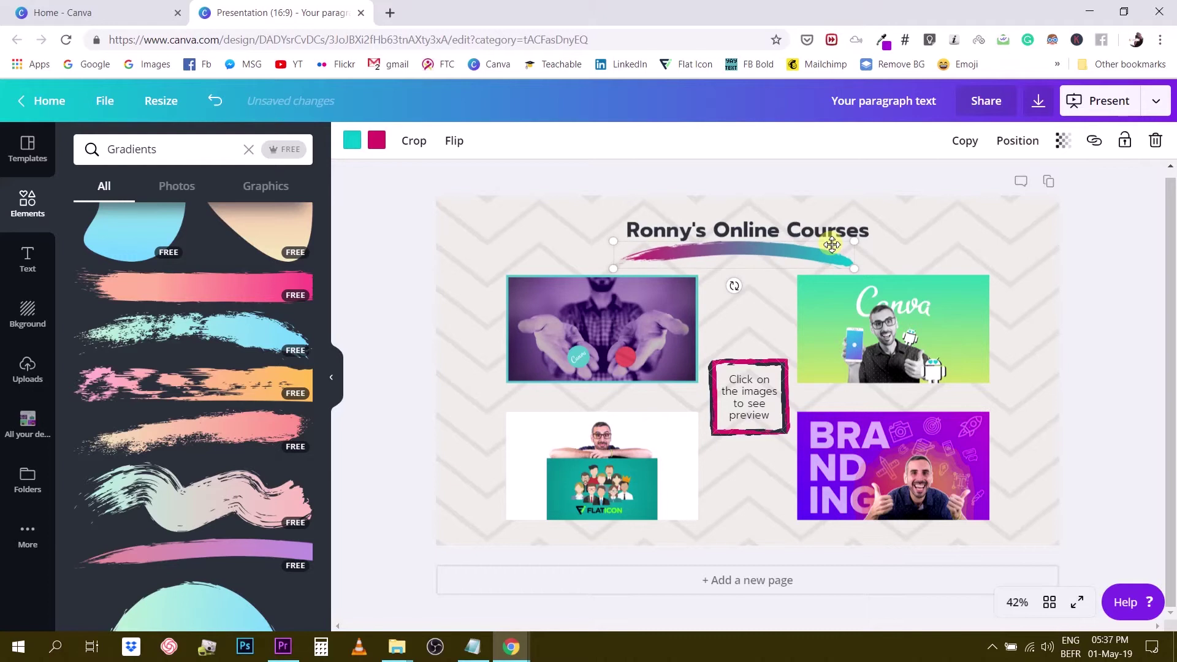
{"action": "left_click", "coordinate": [1093, 260]}
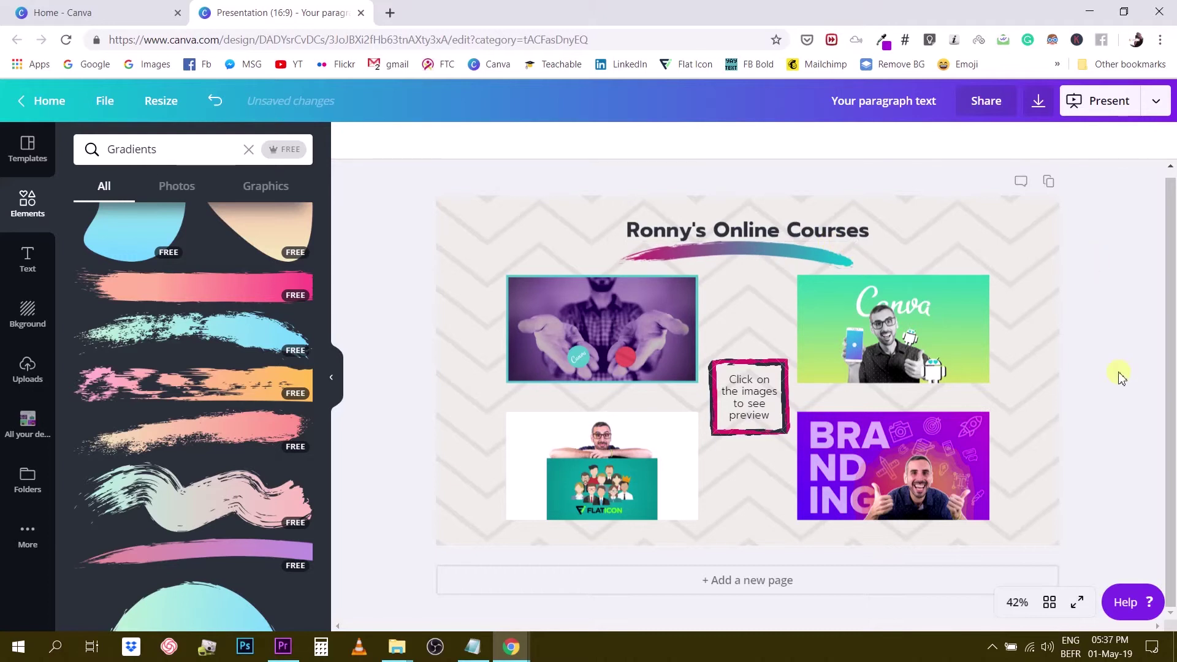
{"action": "left_click", "coordinate": [974, 288]}
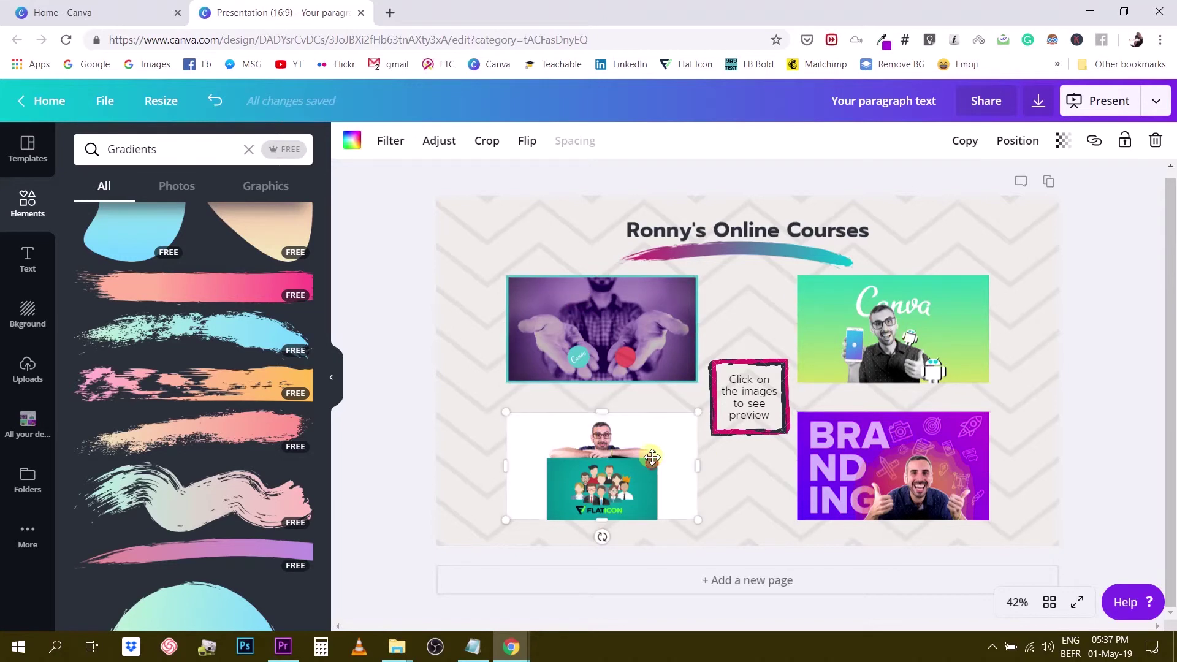
{"action": "left_click", "coordinate": [631, 346]}
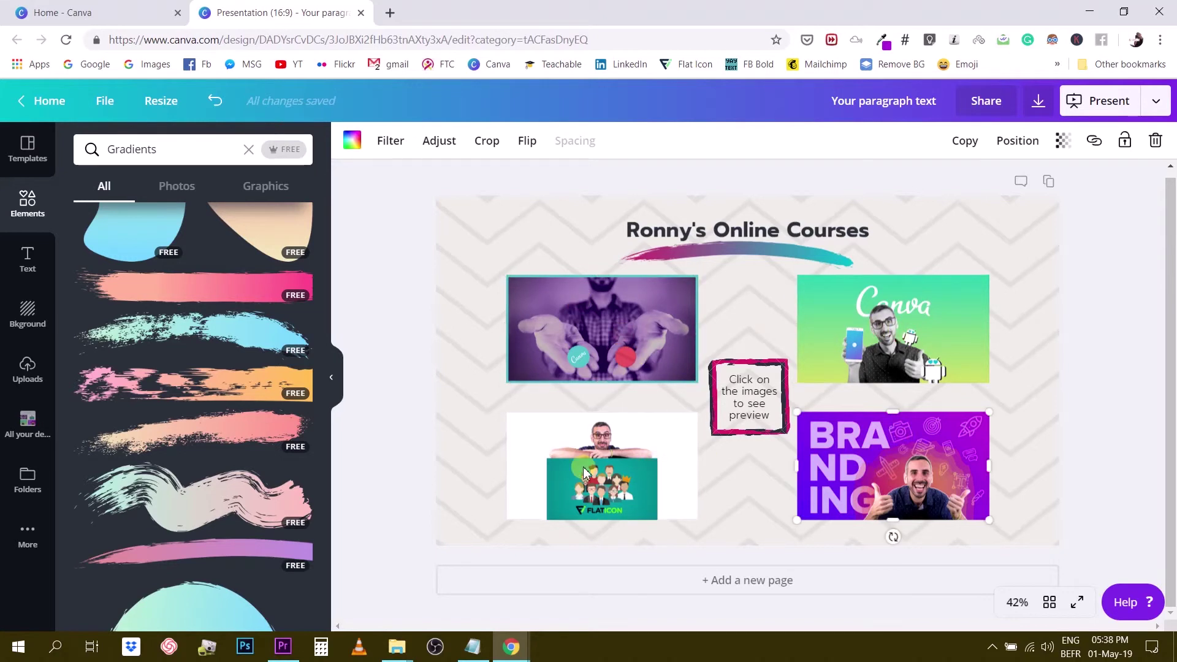
{"action": "left_click", "coordinate": [907, 327]}
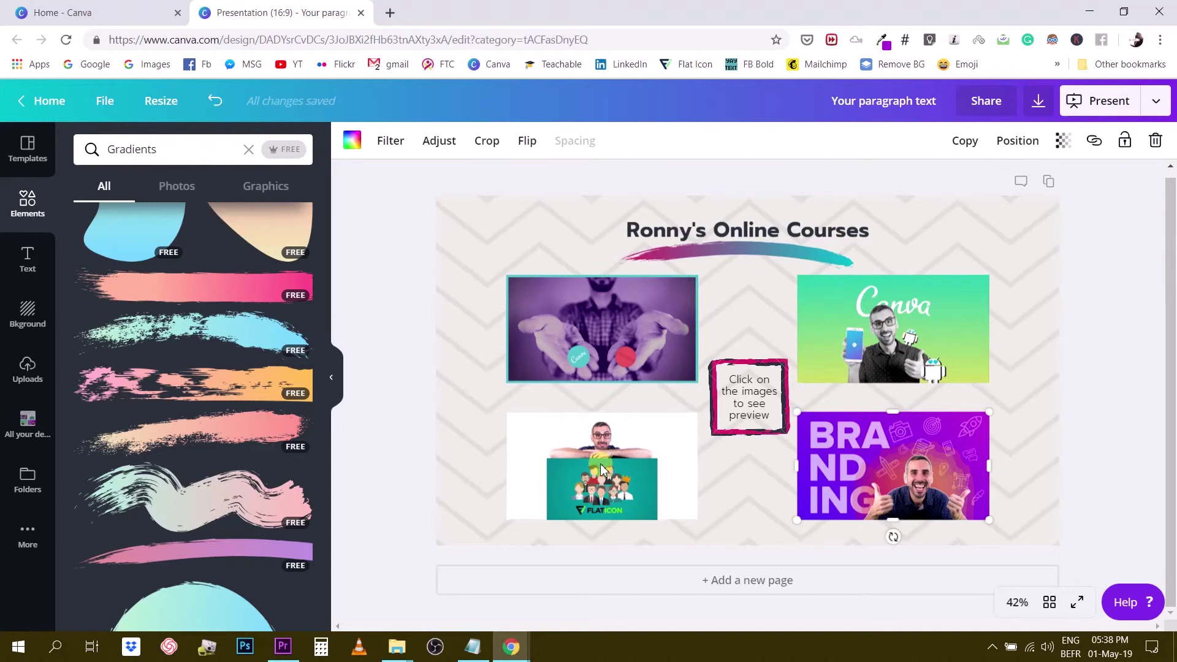
{"action": "left_click", "coordinate": [622, 346]}
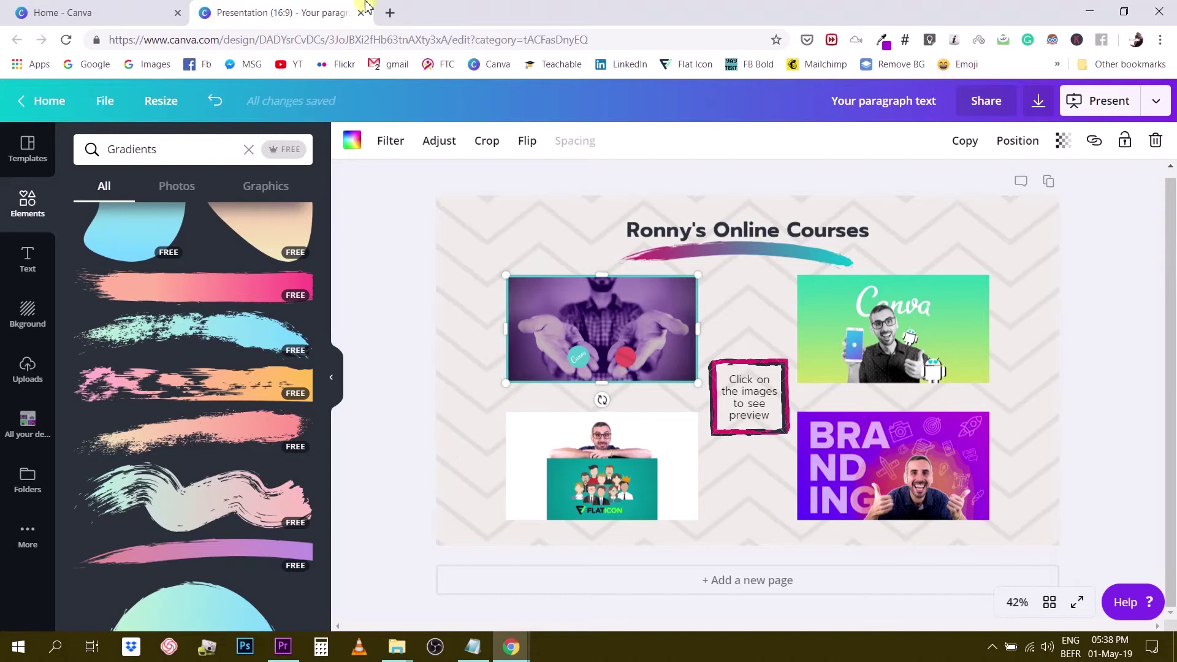
In a new tab, go to Udemy and search for 'canva' courses.
{"action": "left_click", "coordinate": [388, 12]}
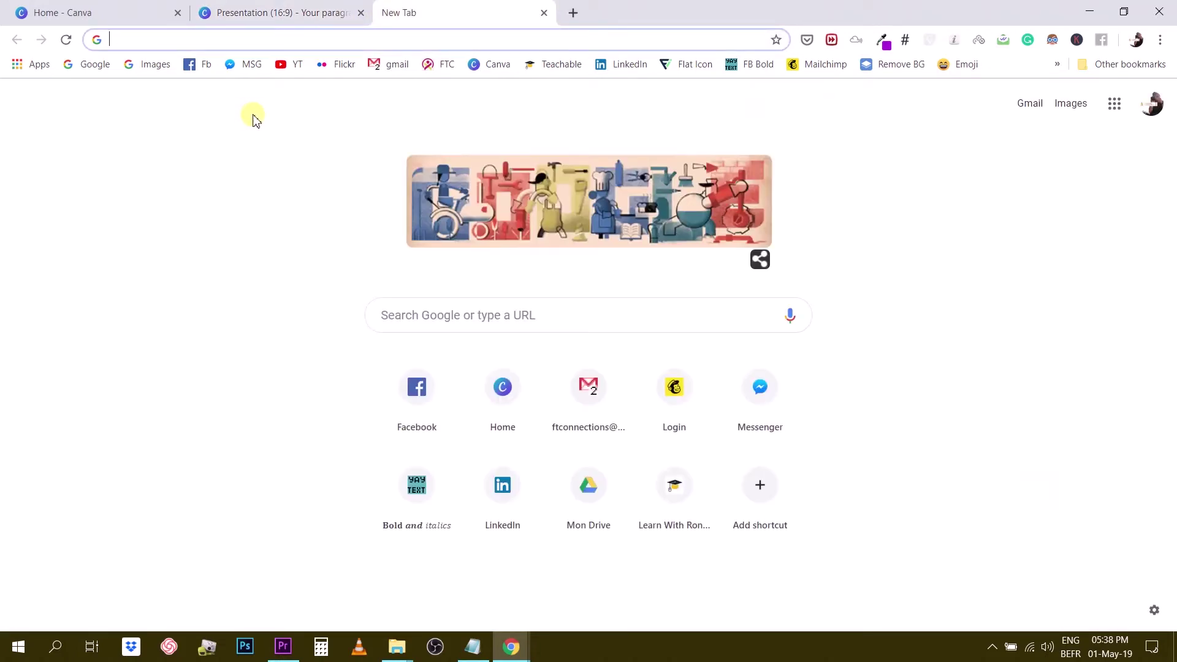
{"action": "type", "text": "udemy.com"}
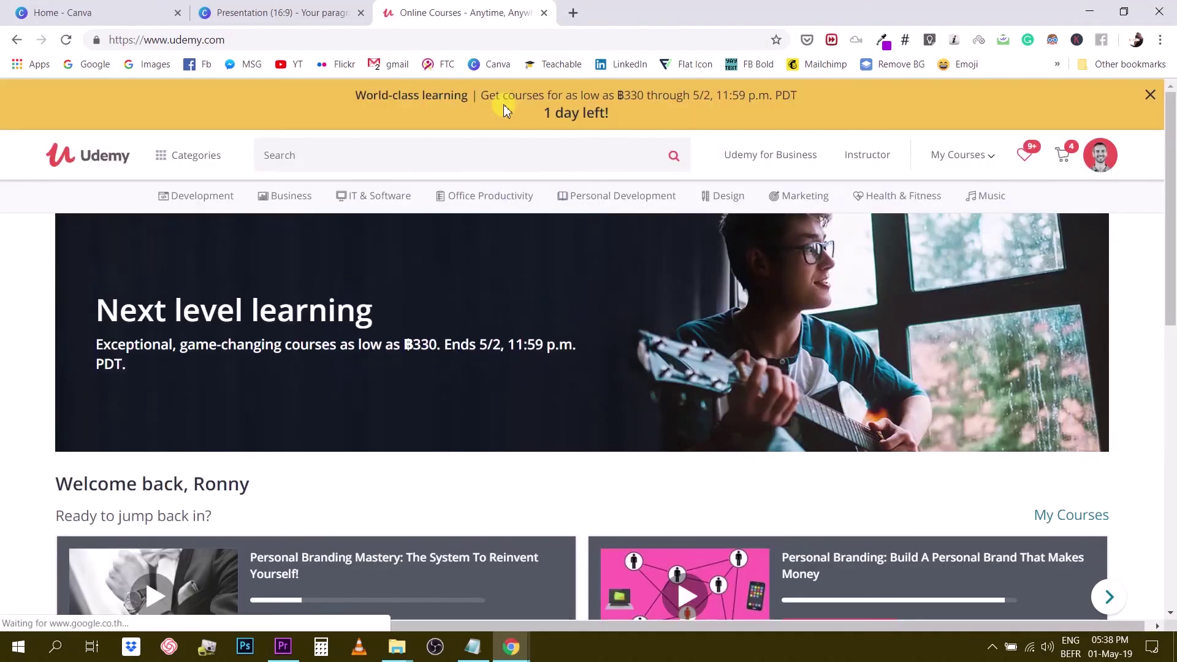
{"action": "left_click", "coordinate": [451, 157]}
{"action": "type", "text": "canva"}
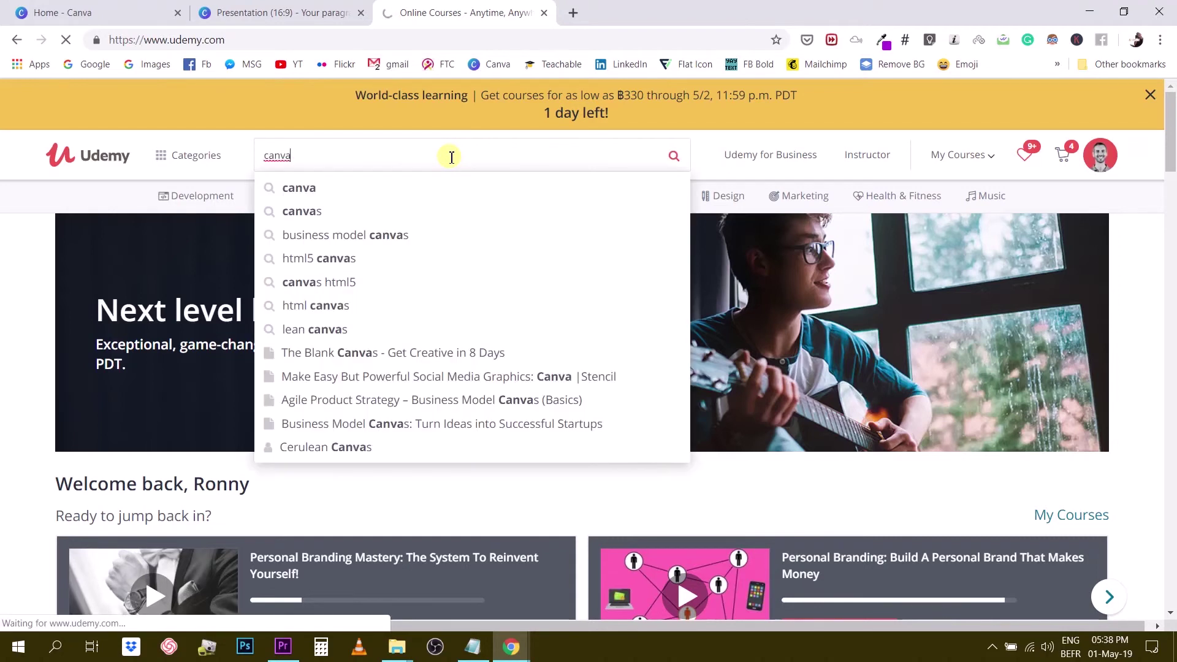
{"action": "key", "text": "Return"}
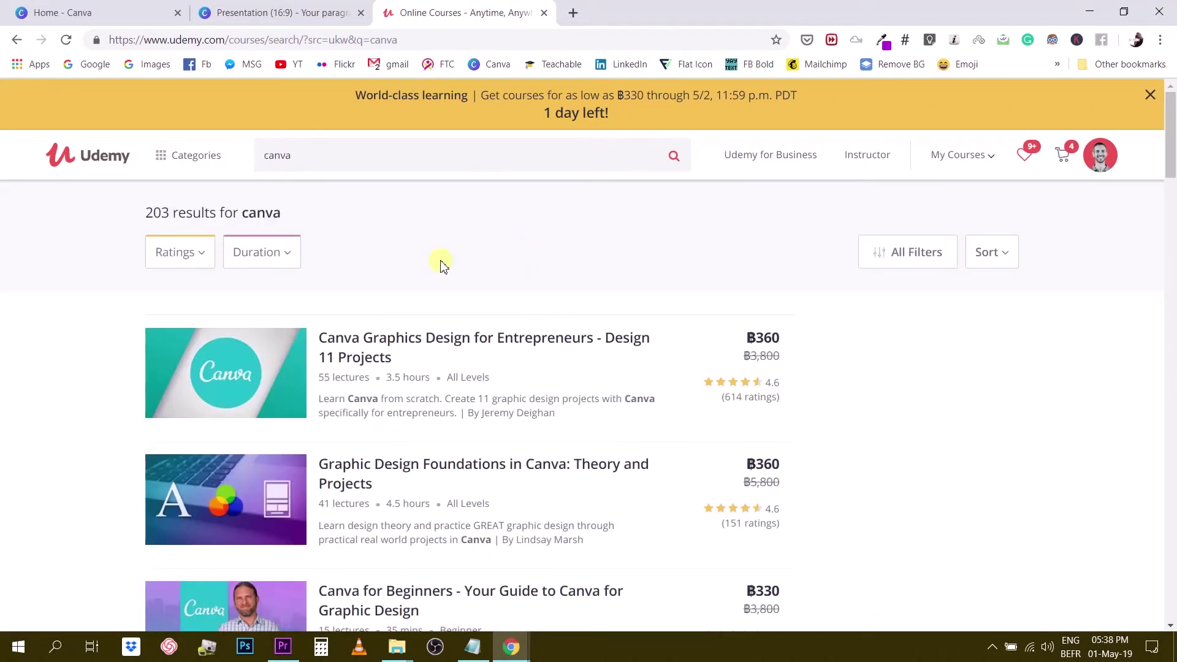
Open the Canva 2019 Master Course page and select its web address.
{"action": "scroll", "coordinate": [429, 281], "scroll_direction": "down", "scroll_amount": 5}
{"action": "scroll", "coordinate": [423, 269], "scroll_direction": "down", "scroll_amount": 5}
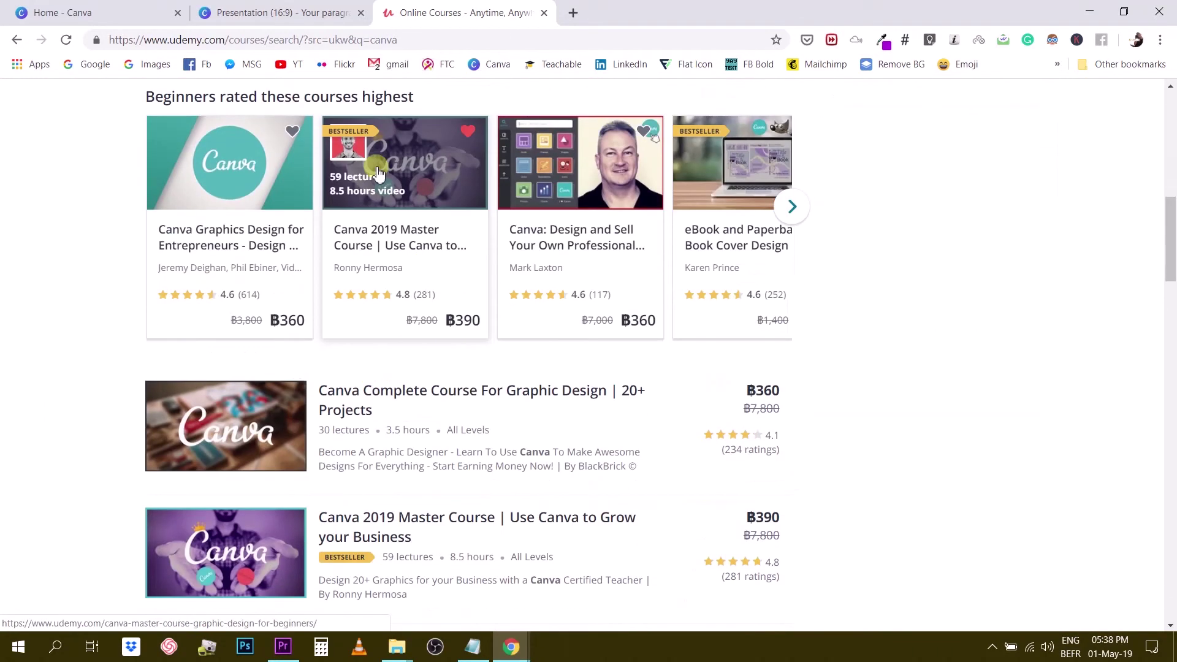
{"action": "scroll", "coordinate": [424, 260], "scroll_direction": "up", "scroll_amount": 2}
{"action": "scroll", "coordinate": [424, 260], "scroll_direction": "up", "scroll_amount": 1}
{"action": "left_click", "coordinate": [411, 312]}
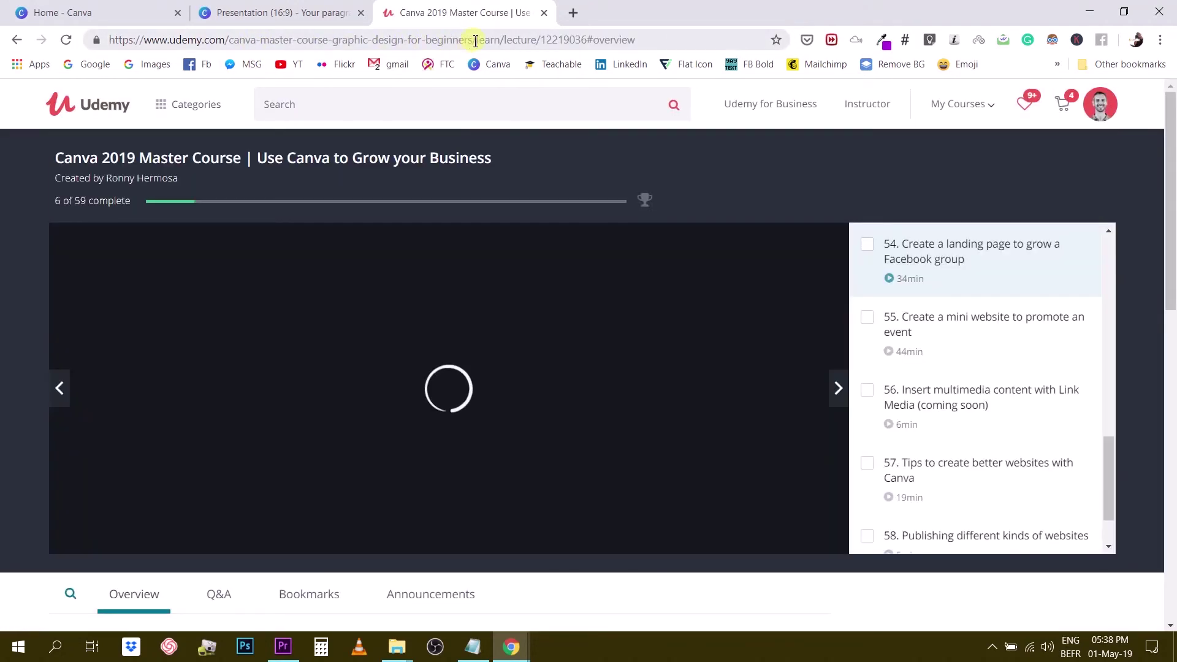
{"action": "left_click_drag", "start_coordinate": [473, 41], "coordinate": [70, 41]}
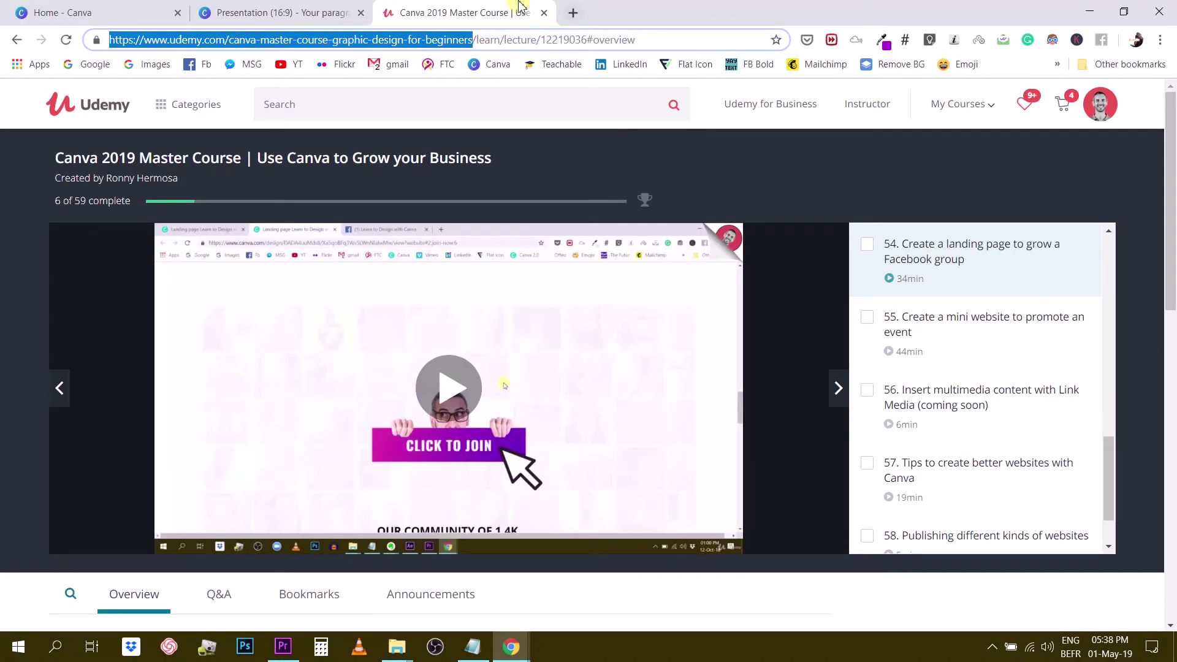
Link the purple hands thumbnail to the copied Canva 2019 Master Course URL.
{"action": "left_click", "coordinate": [260, 12]}
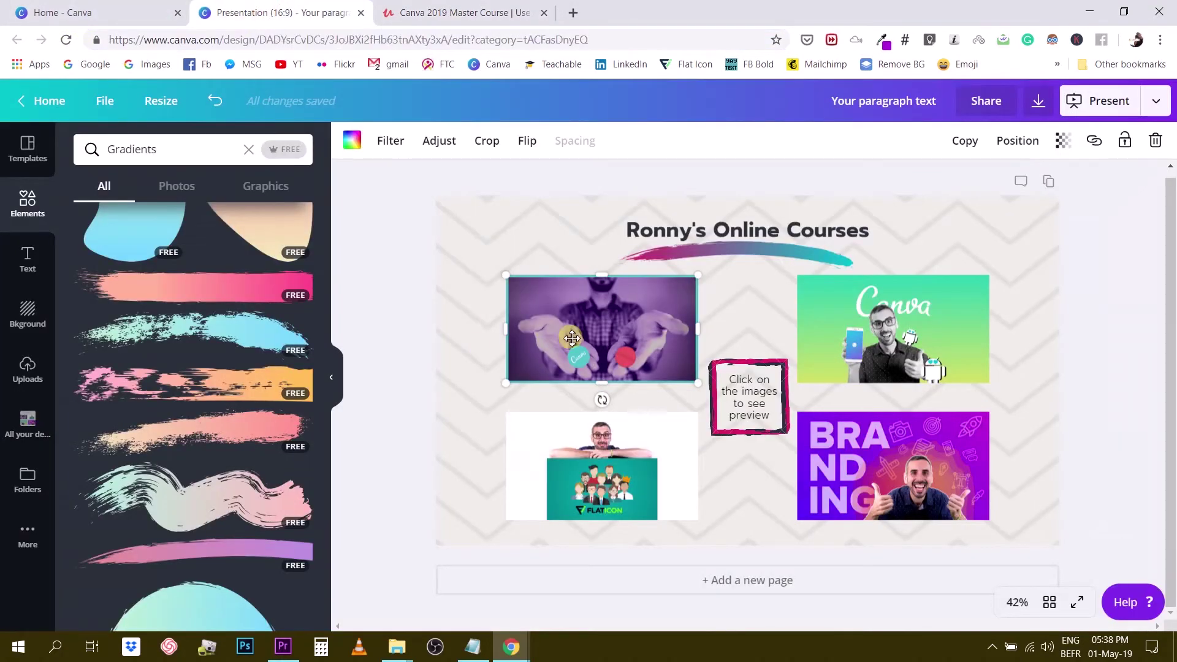
{"action": "left_click", "coordinate": [1088, 279]}
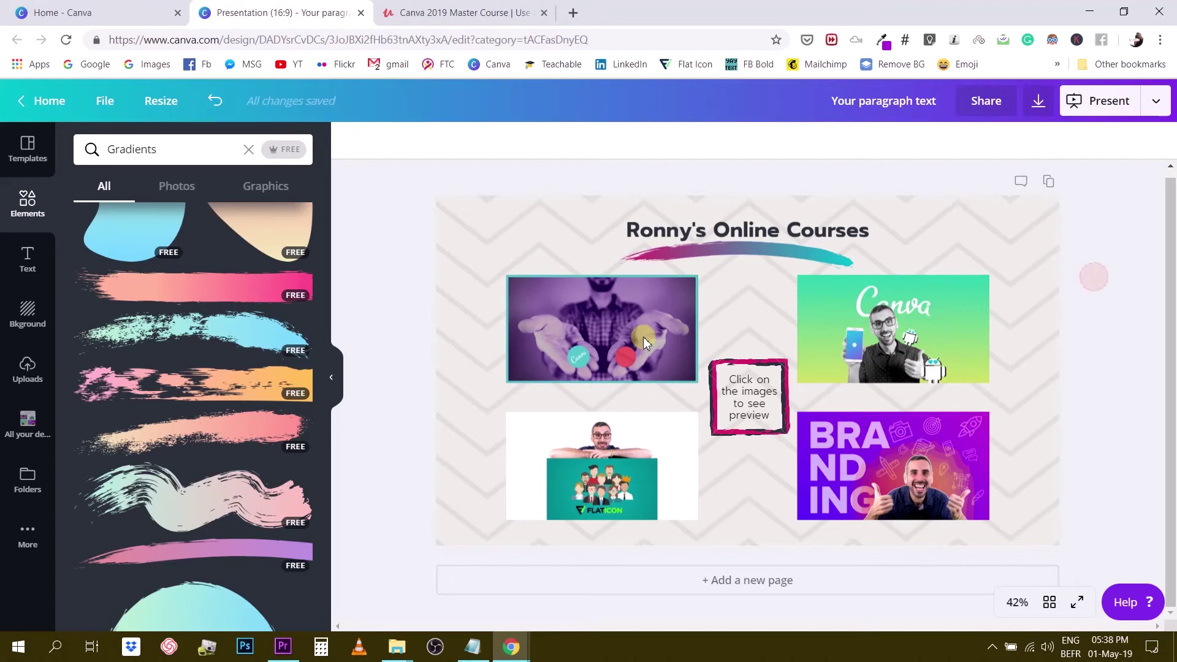
{"action": "left_click", "coordinate": [598, 330]}
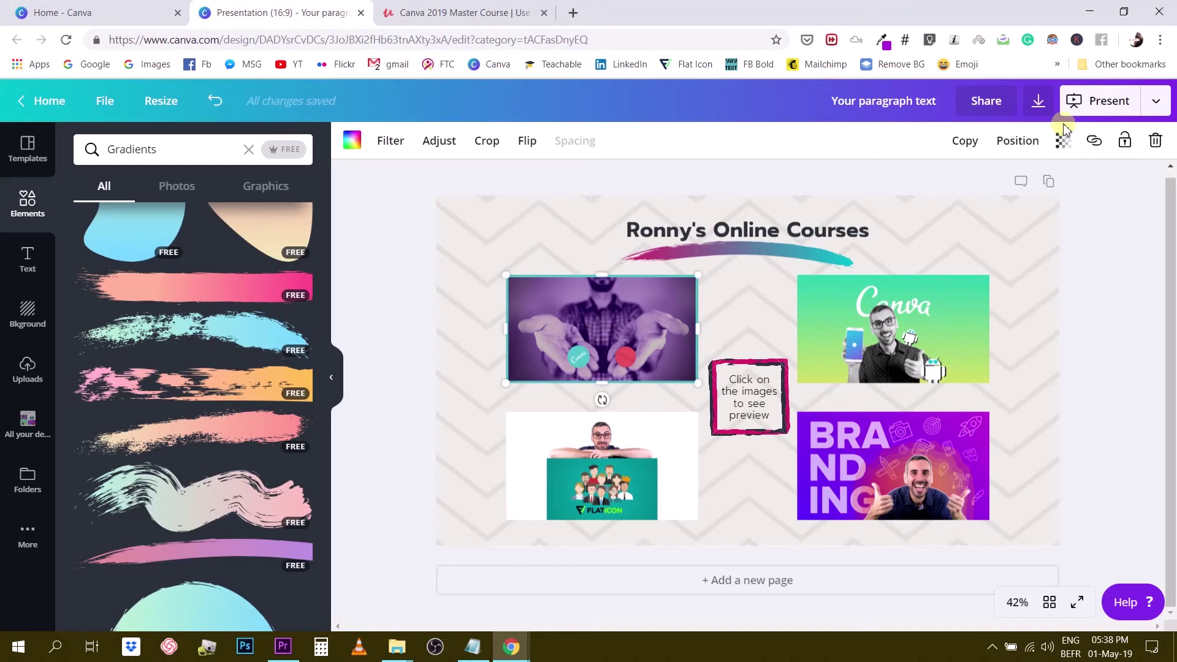
{"action": "left_click", "coordinate": [1095, 143]}
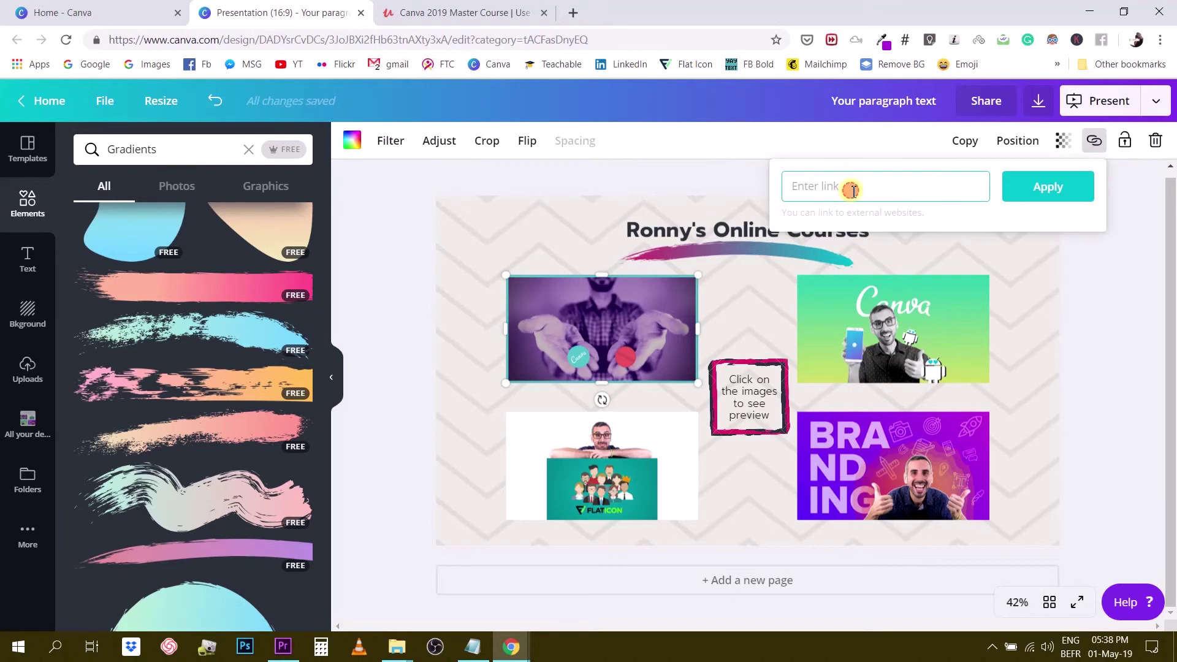
{"action": "key", "text": "ctrl+v"}
{"action": "left_click", "coordinate": [1042, 191]}
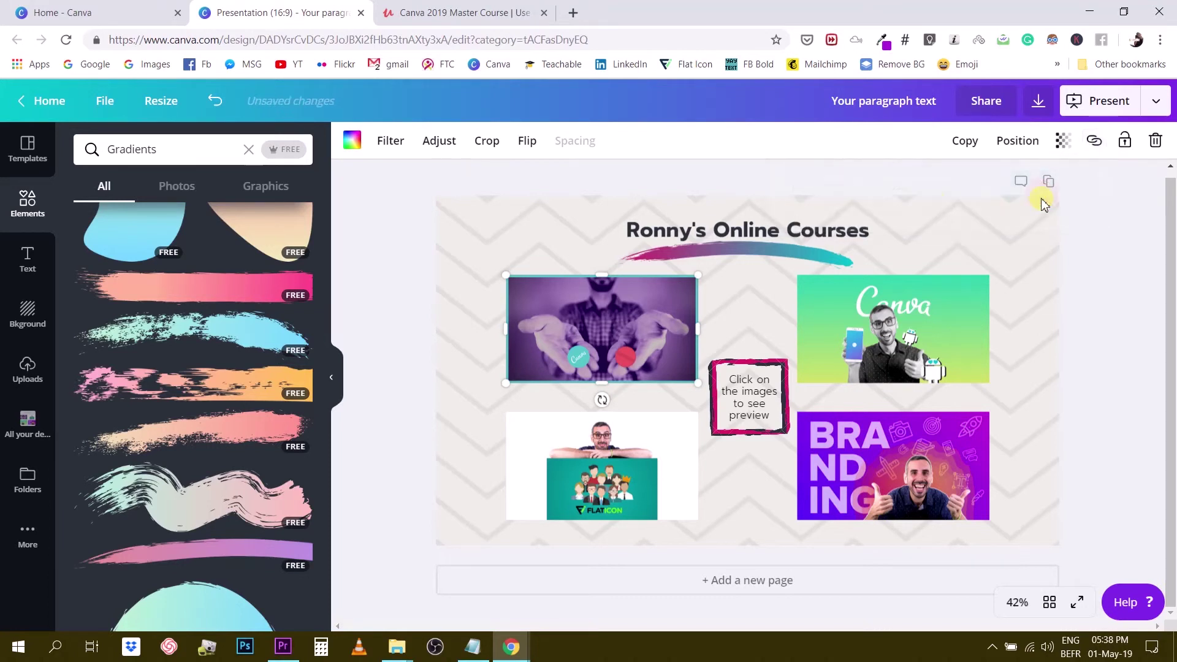
{"action": "left_click", "coordinate": [887, 329]}
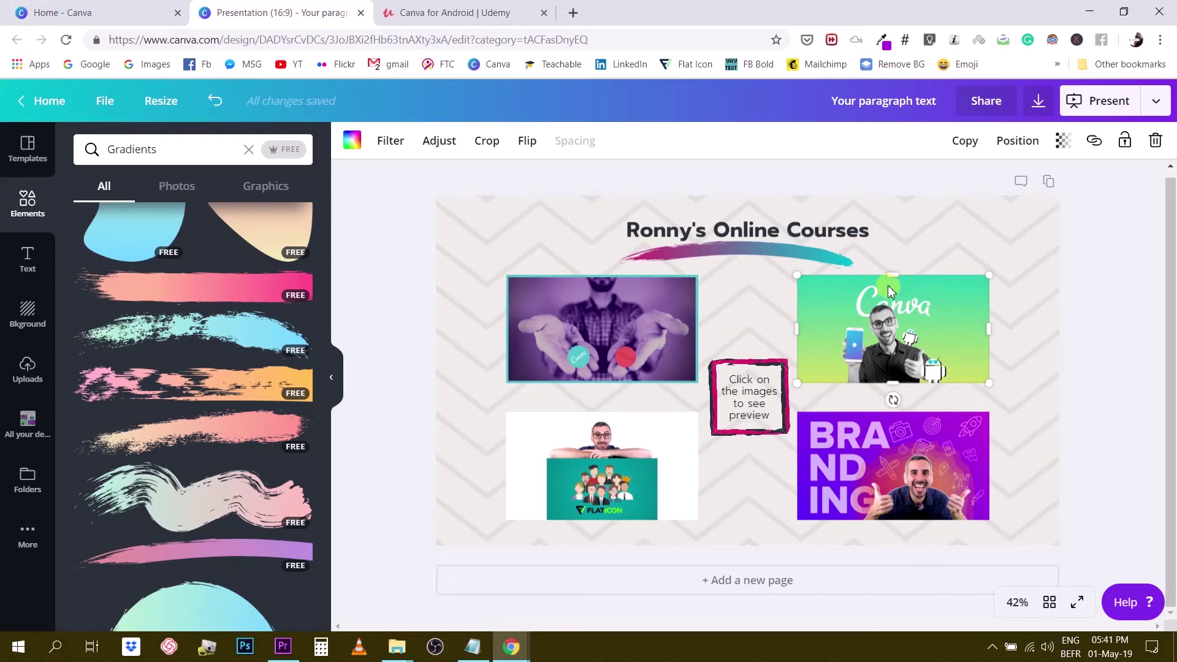
Scroll back up in the Canva editor.
{"action": "scroll", "coordinate": [892, 287], "scroll_direction": "up", "scroll_amount": 1}
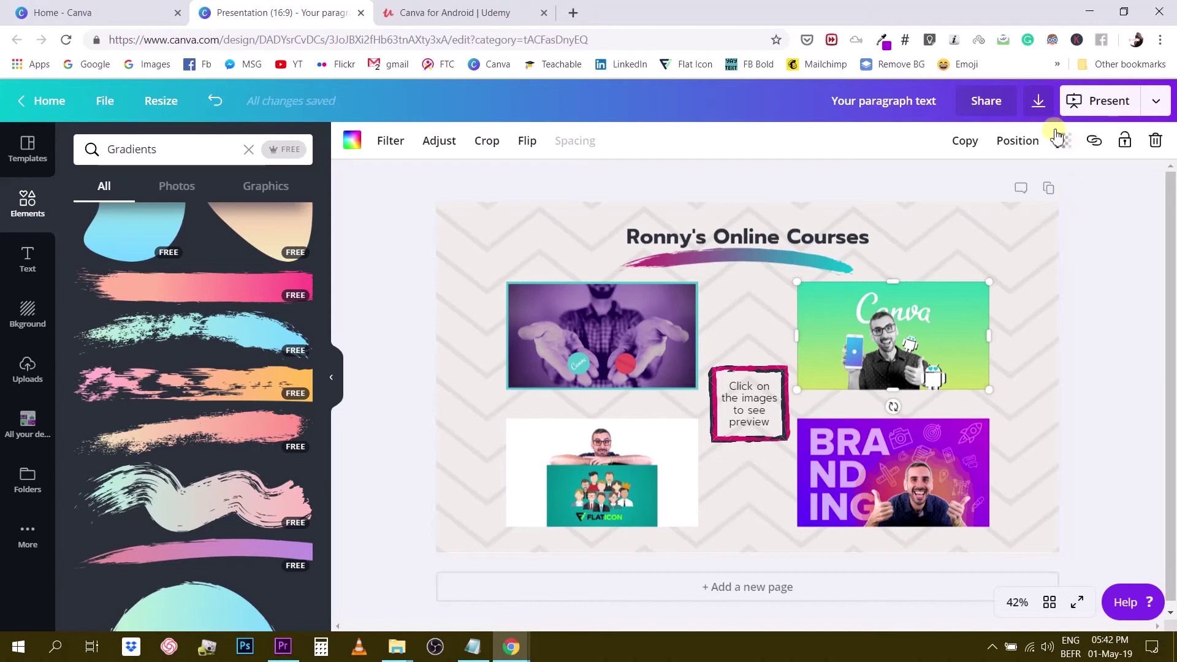
Start a download of the design with PDF Standard as the file type.
{"action": "left_click", "coordinate": [1038, 104]}
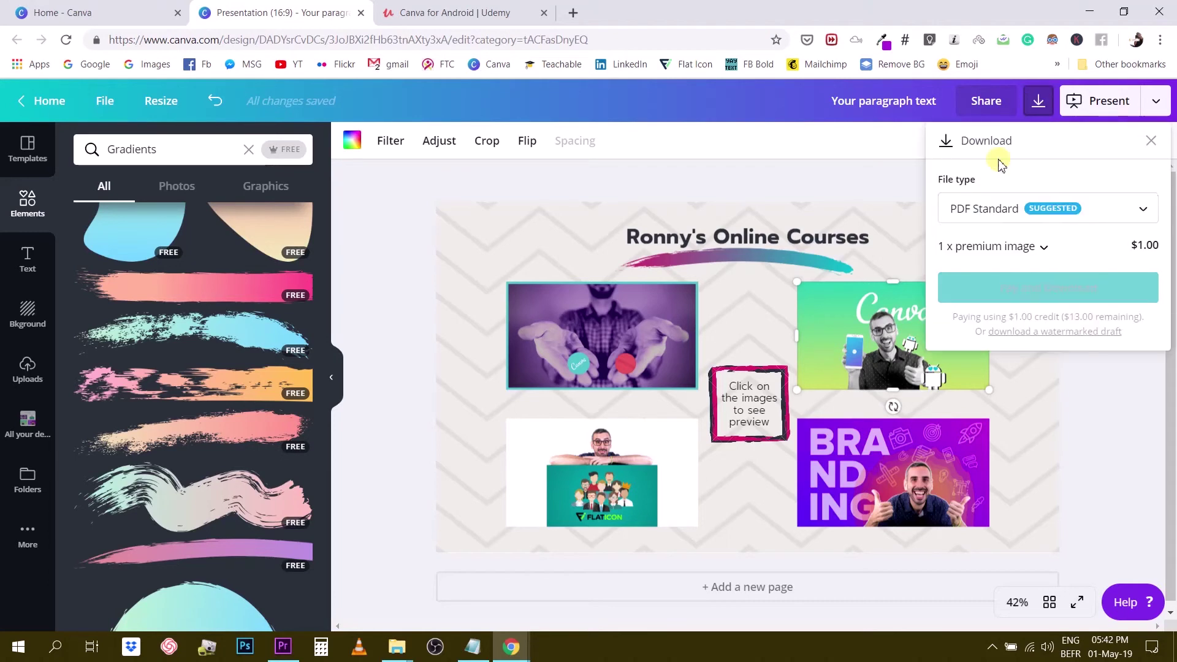
{"action": "left_click", "coordinate": [989, 212]}
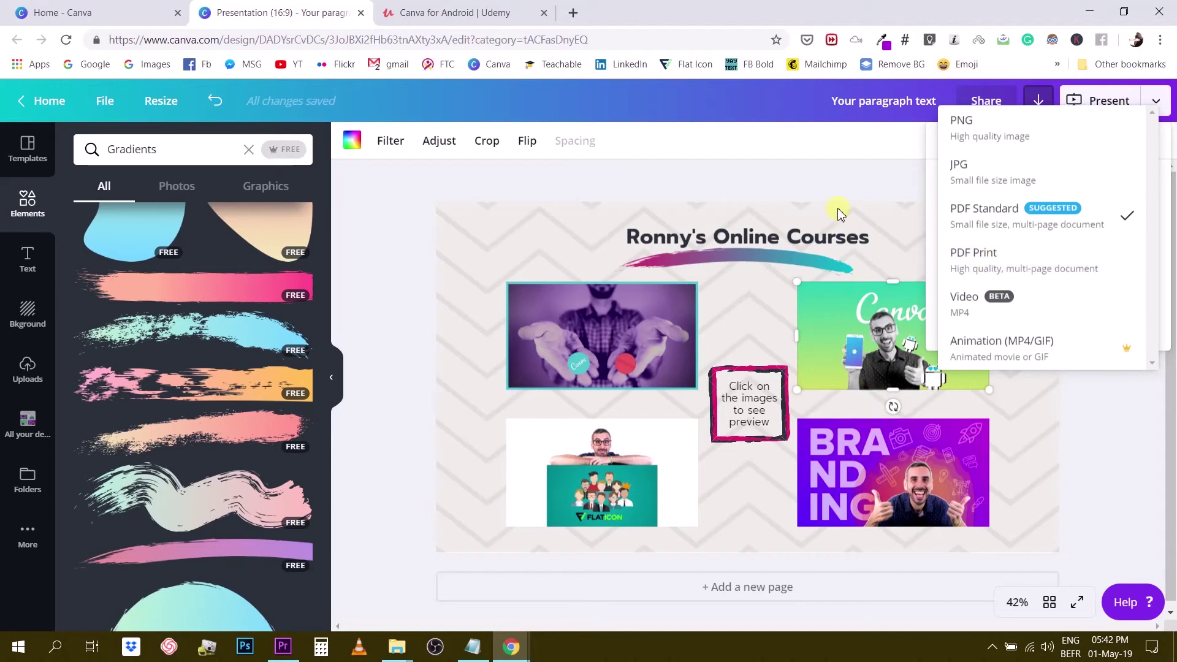
{"action": "left_click", "coordinate": [828, 187]}
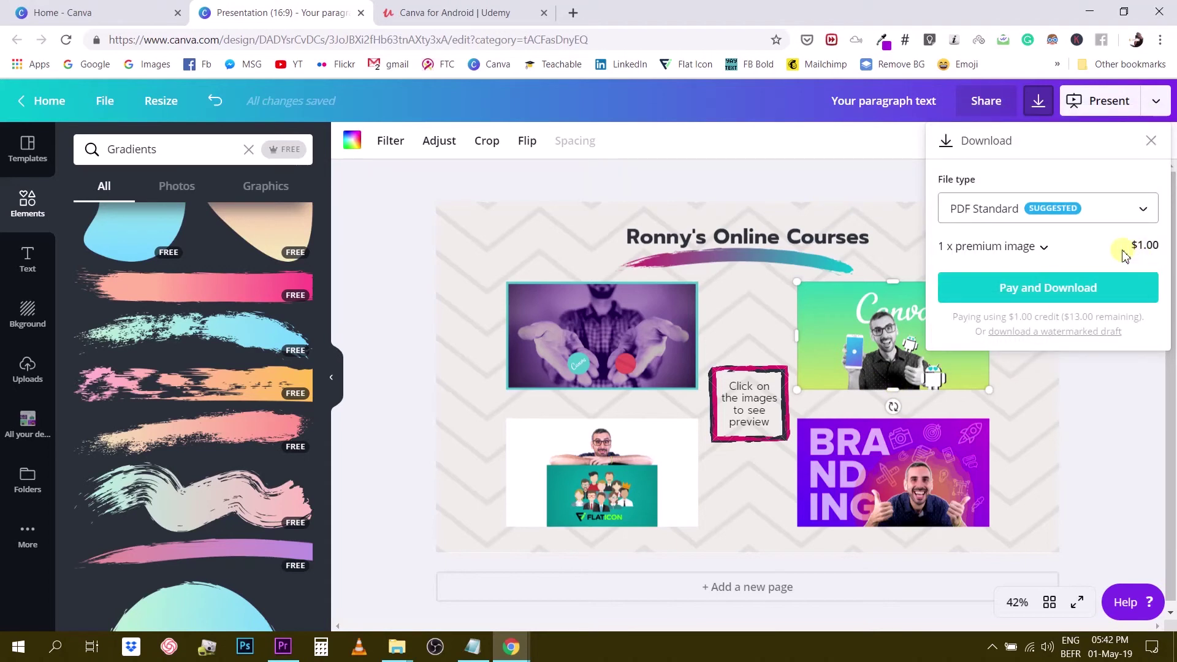
Buy the Multi-use $10.00 licence for the premium image and download the PDF.
{"action": "left_click", "coordinate": [1044, 248]}
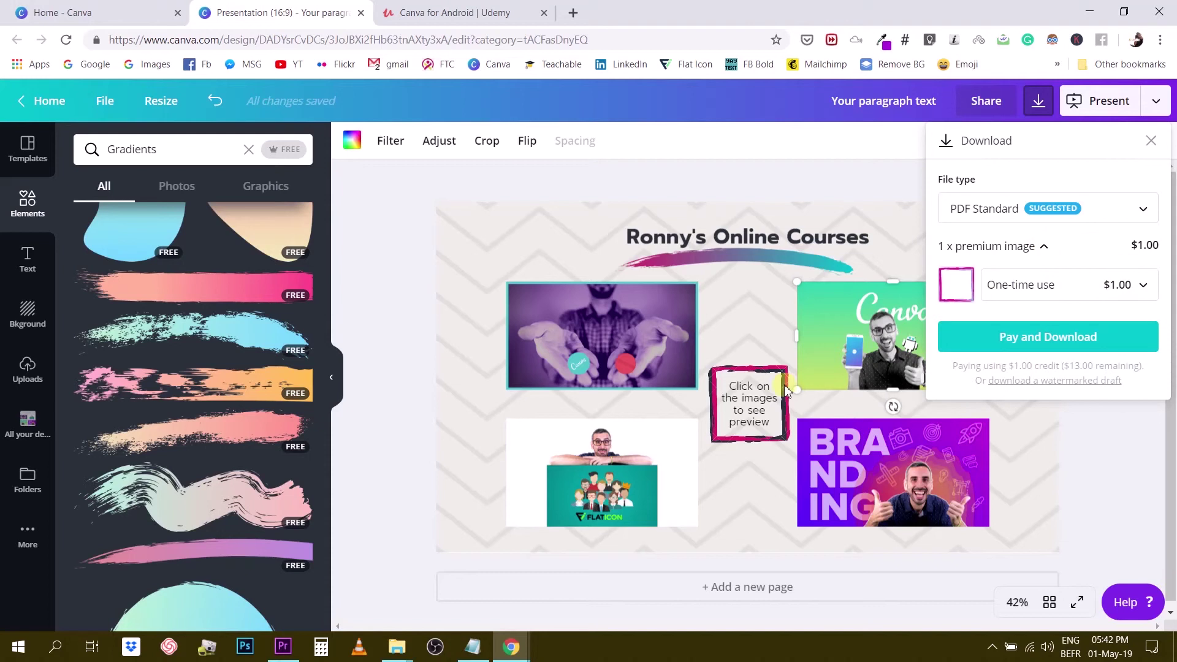
{"action": "left_click", "coordinate": [1049, 293]}
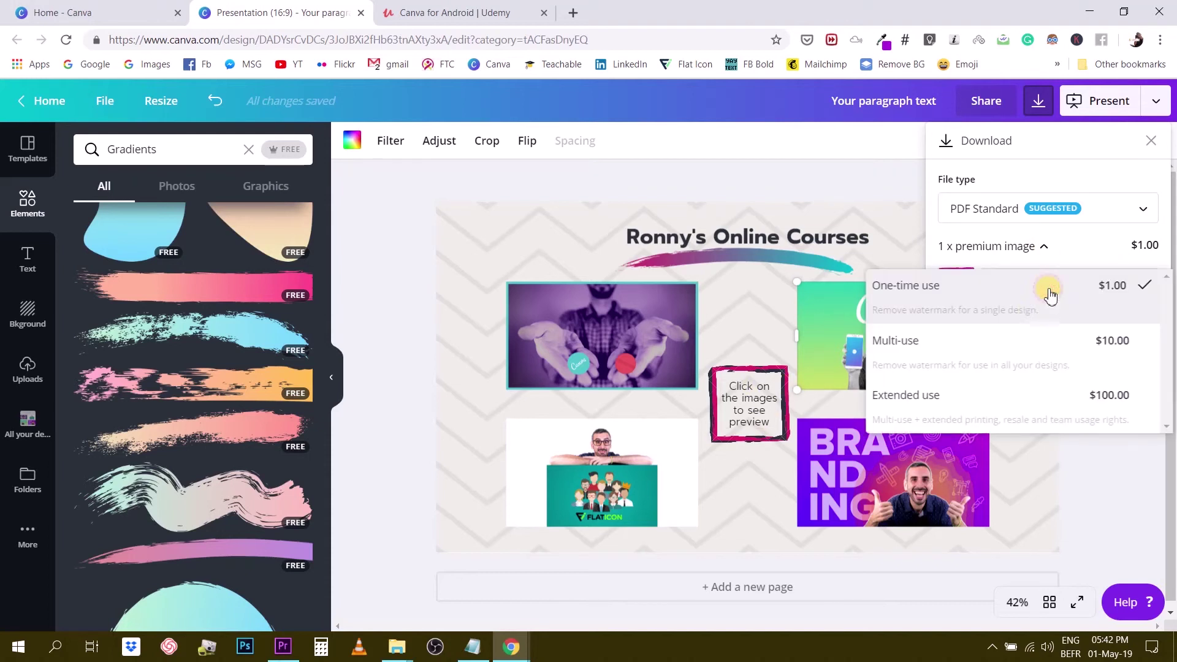
{"action": "left_click", "coordinate": [1001, 356]}
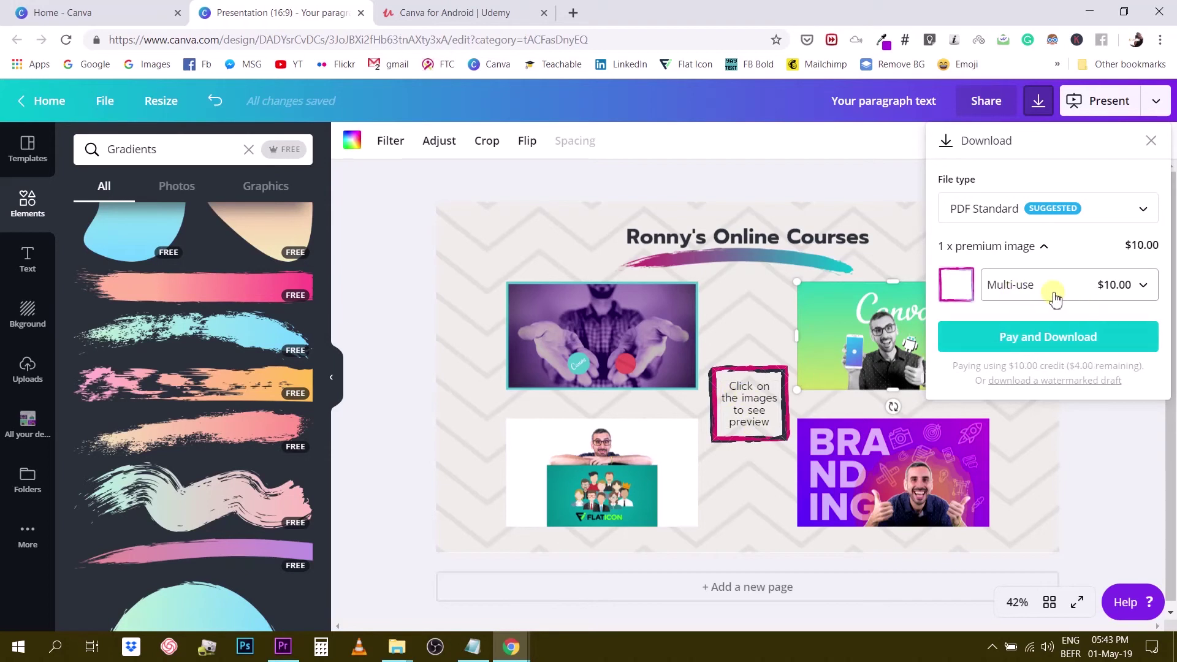
{"action": "left_click", "coordinate": [1054, 340]}
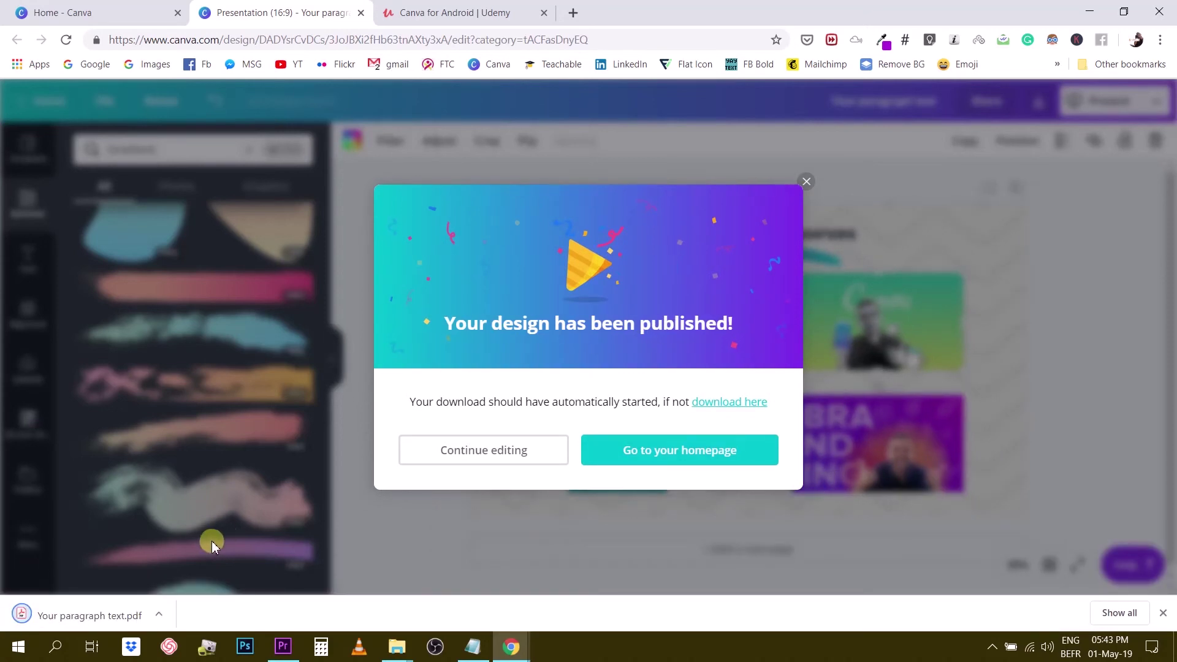
Paste the downloaded 'Your paragraph text' PDF onto the desktop and open it in Acrobat Reader.
{"action": "left_click", "coordinate": [159, 614]}
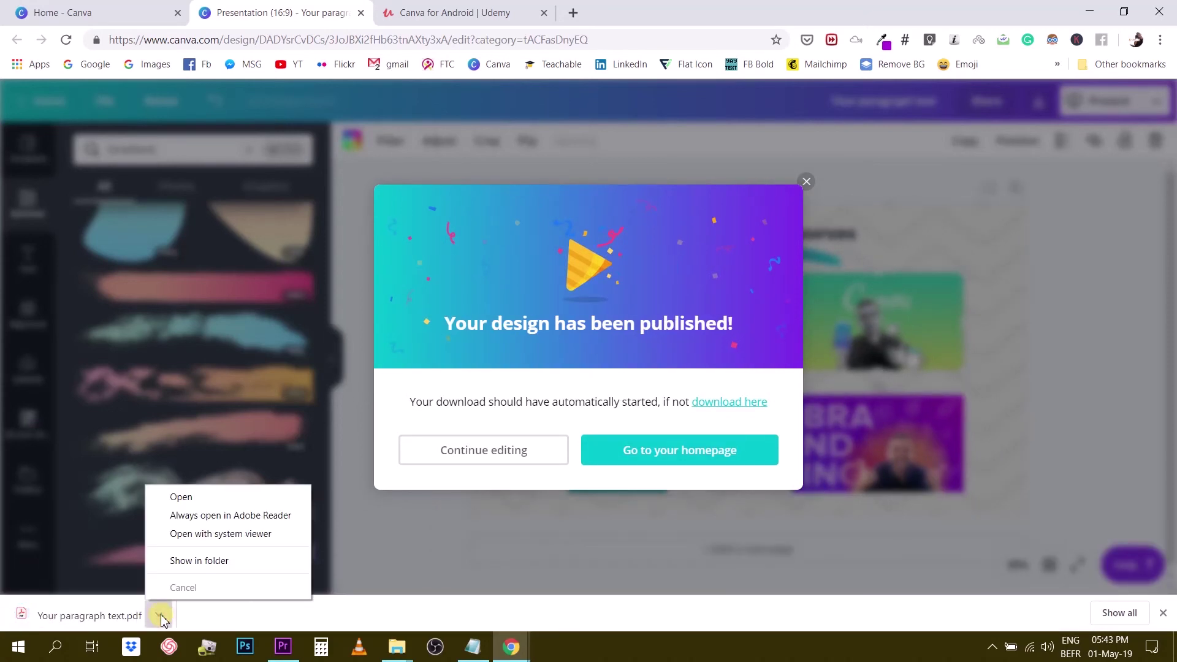
{"action": "left_click", "coordinate": [202, 561]}
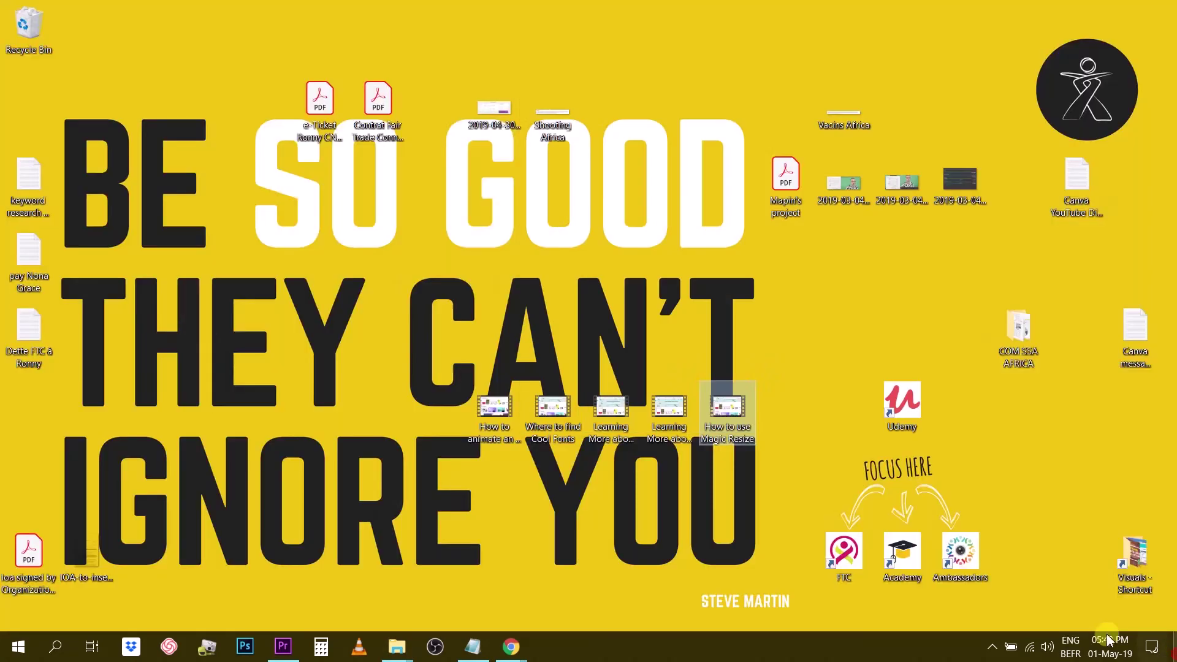
{"action": "left_click", "coordinate": [1172, 644]}
{"action": "right_click", "coordinate": [590, 293]}
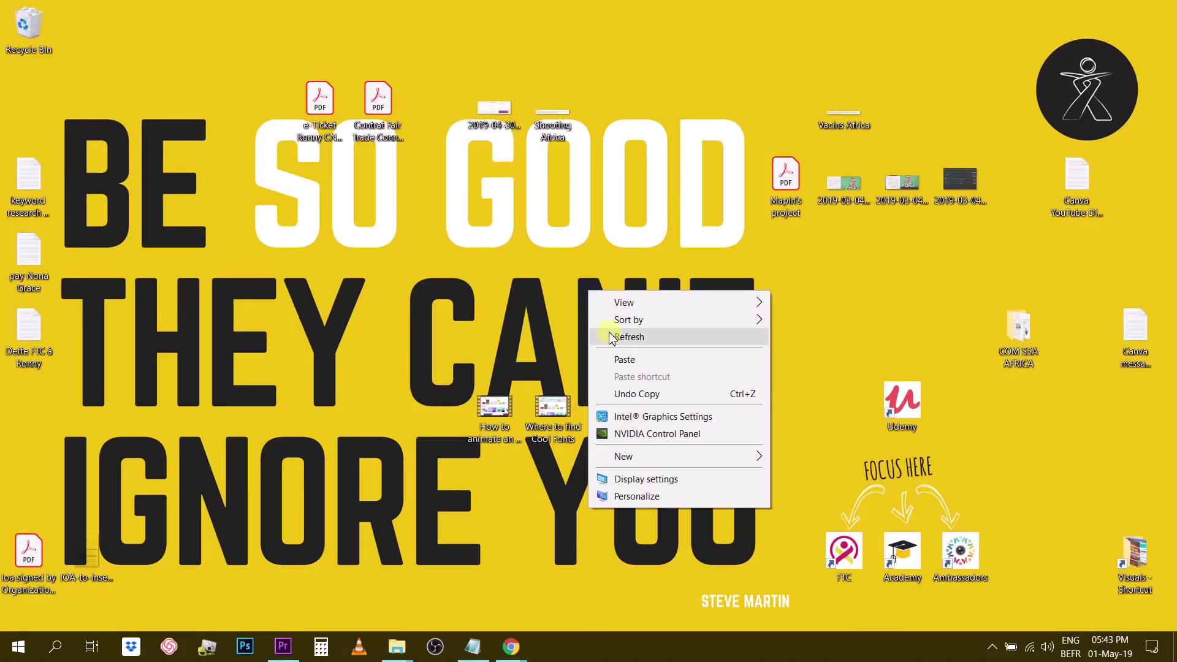
{"action": "left_click", "coordinate": [621, 359]}
{"action": "left_click", "coordinate": [619, 279]}
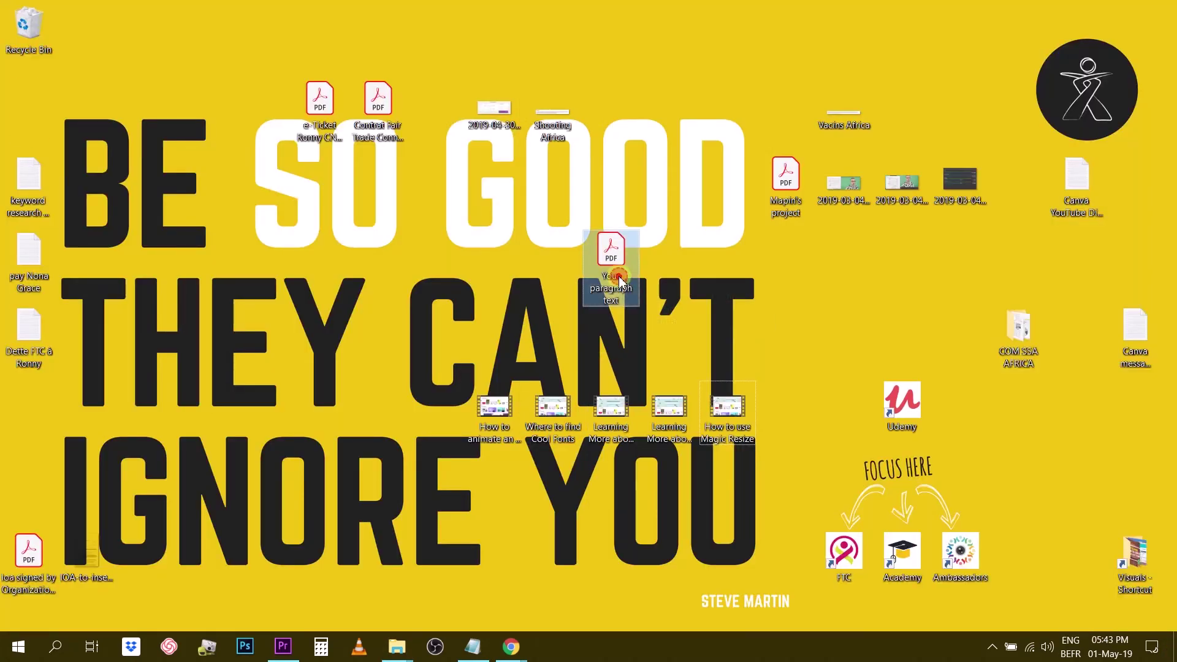
{"action": "double_click", "coordinate": [619, 279]}
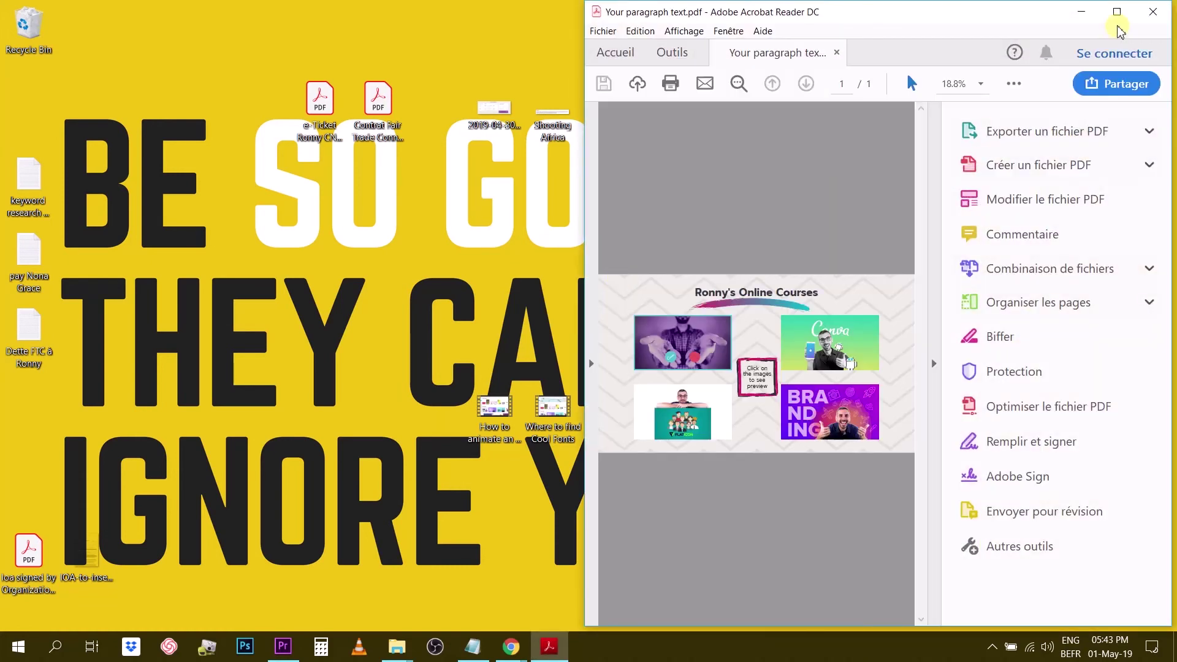
Maximize the Acrobat Reader window and scroll up to view the slide.
{"action": "left_click", "coordinate": [1117, 11]}
{"action": "scroll", "coordinate": [941, 360], "scroll_direction": "up", "scroll_amount": 1}
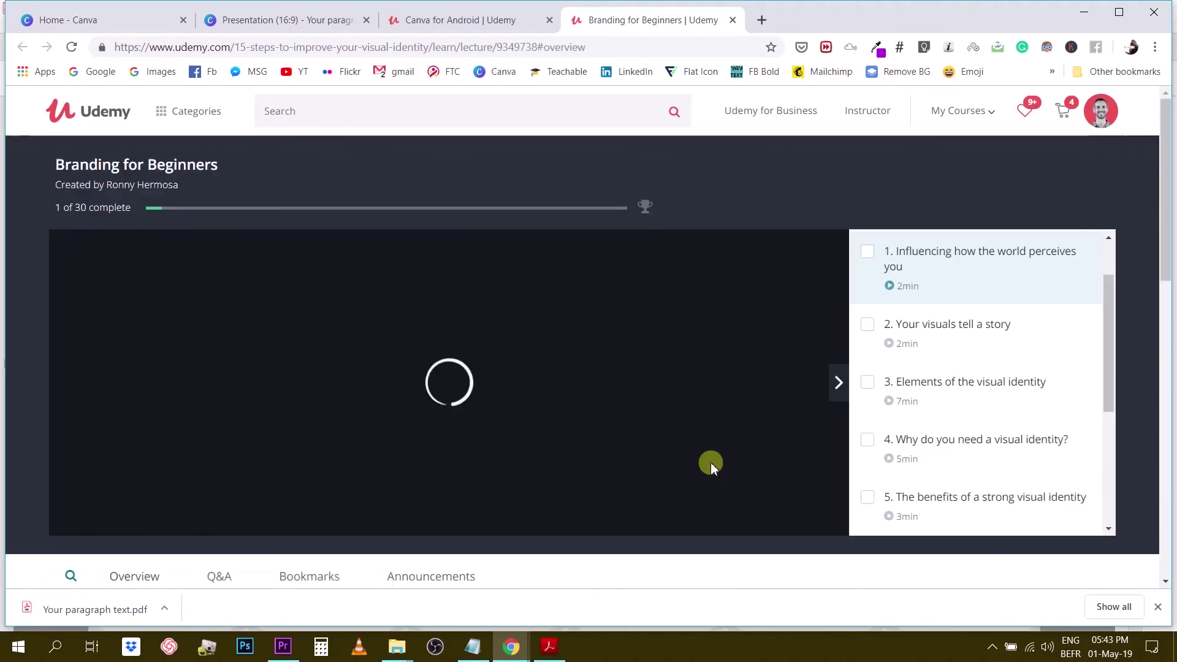
Close the Branding for Beginners tab and open a new incognito browser window.
{"action": "left_click", "coordinate": [734, 20]}
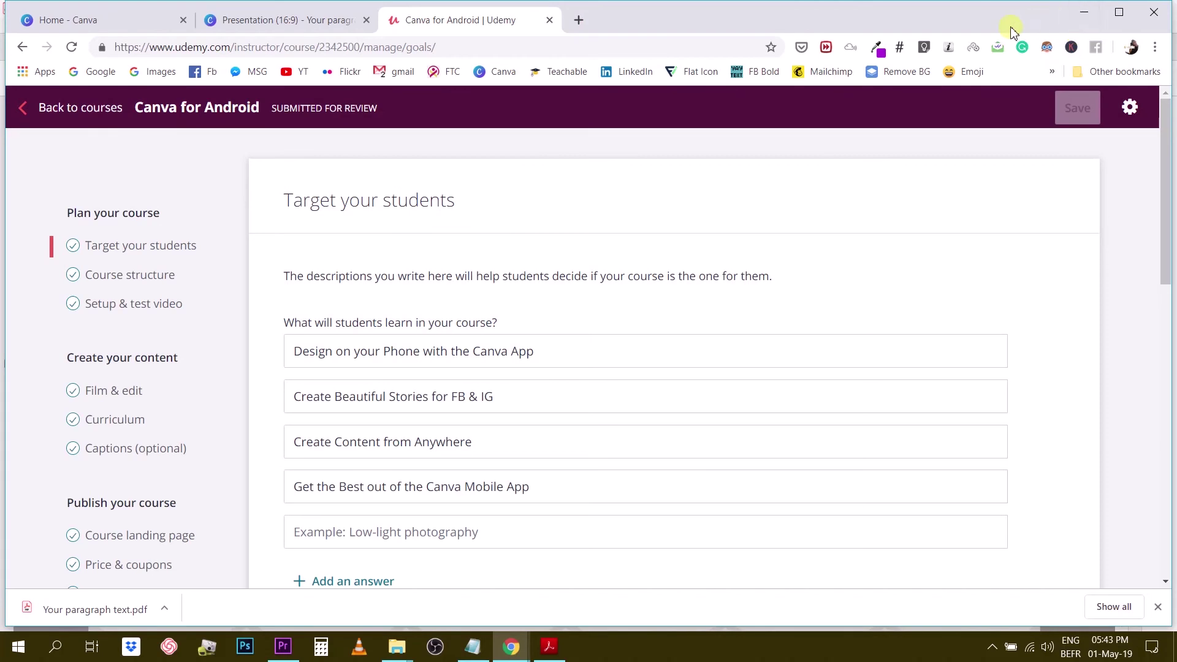
{"action": "left_click", "coordinate": [1084, 13]}
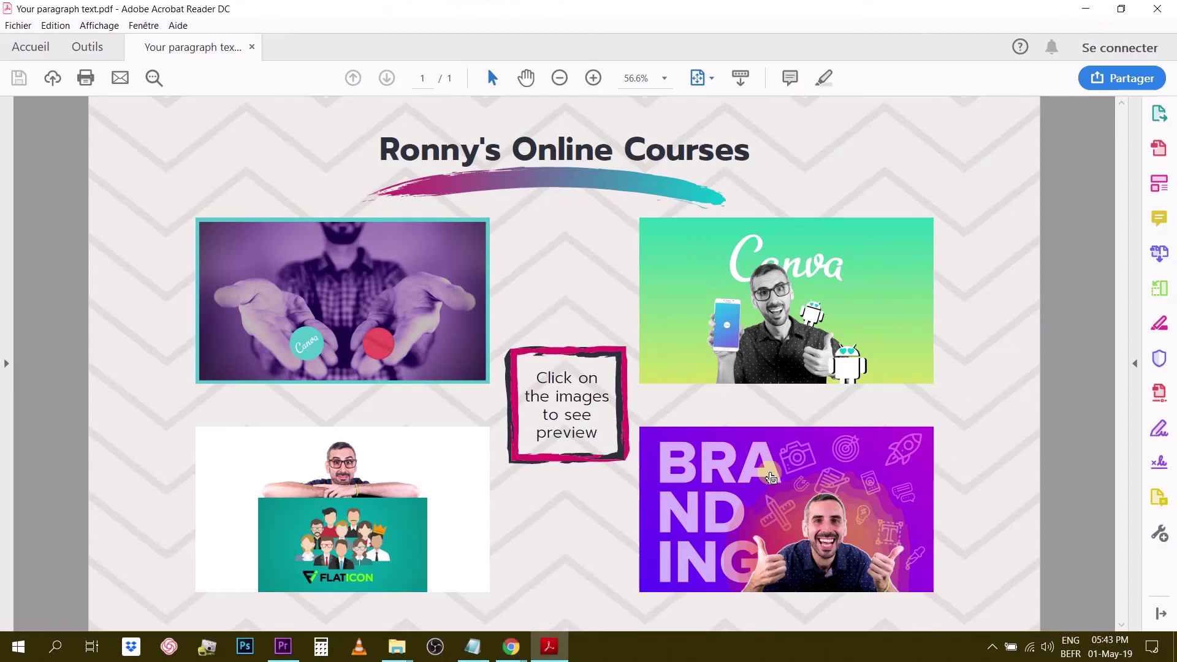
{"action": "right_click", "coordinate": [758, 486]}
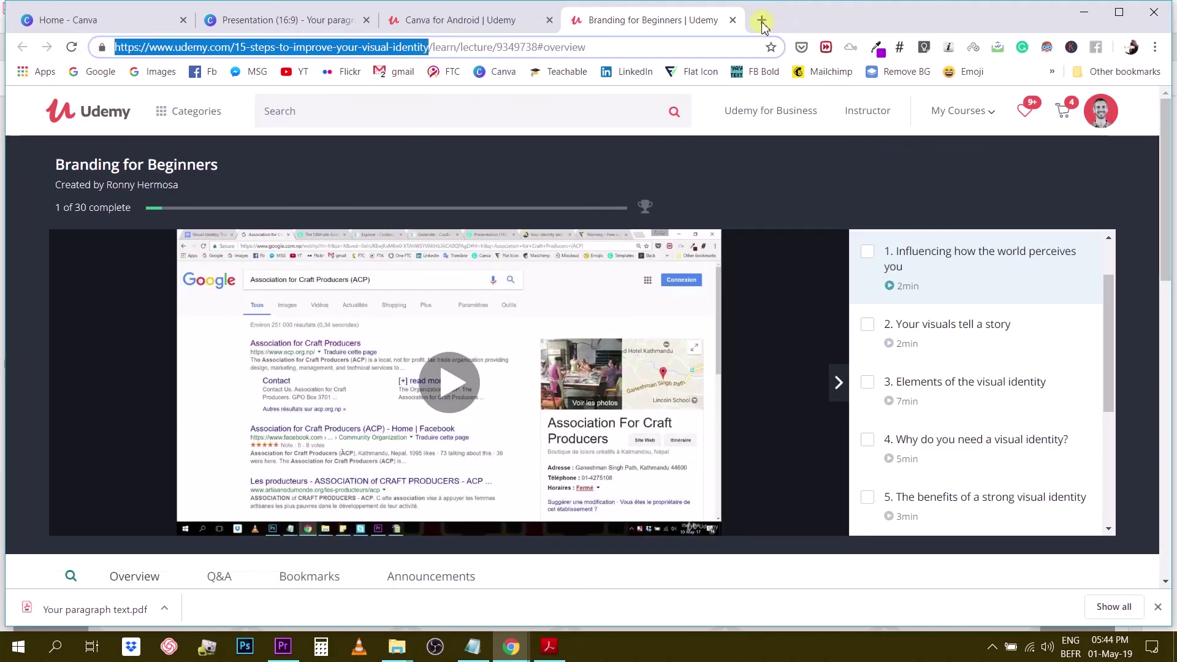
{"action": "left_click", "coordinate": [1155, 50]}
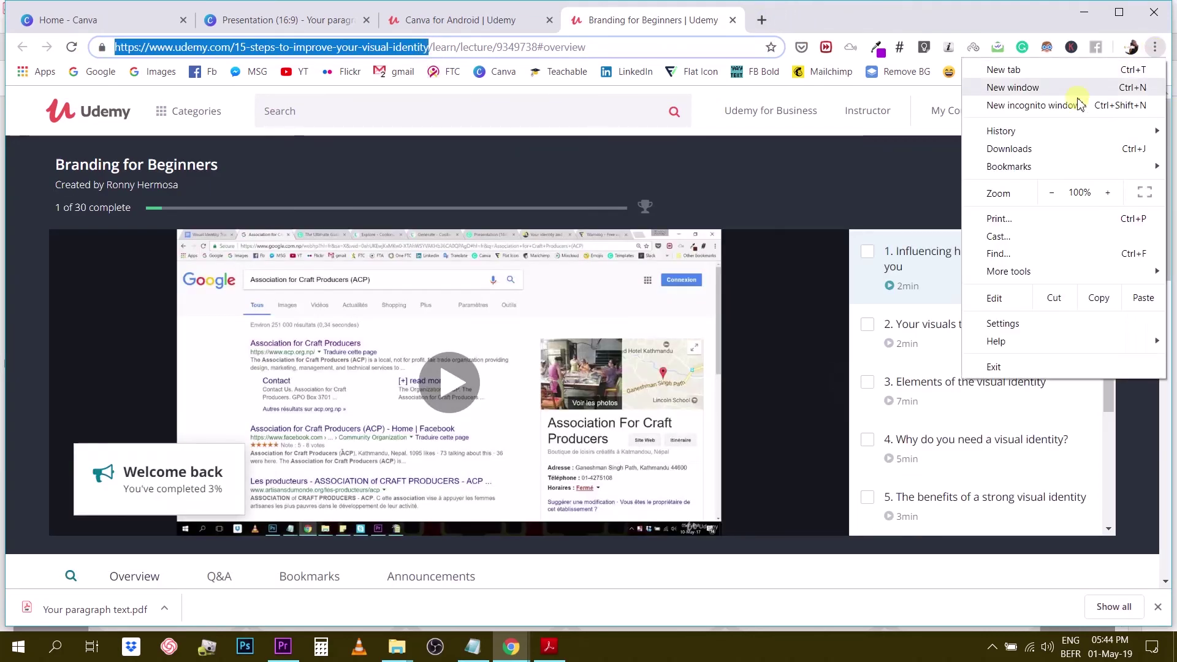
{"action": "left_click", "coordinate": [1042, 105]}
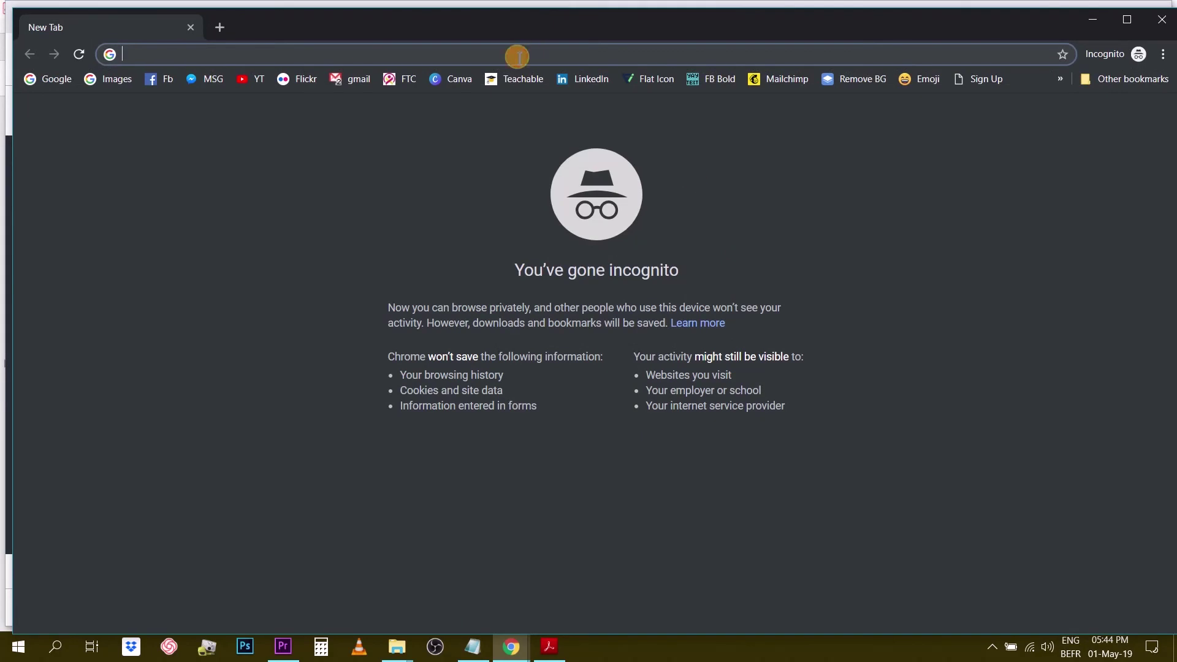
Load the copied Branding for Beginners course URL privately, review the public page, then close the window.
{"action": "type", "text": "https://www.udemy.com/15-steps-to-improve-your-visual-identity"}
{"action": "key", "text": "Return"}
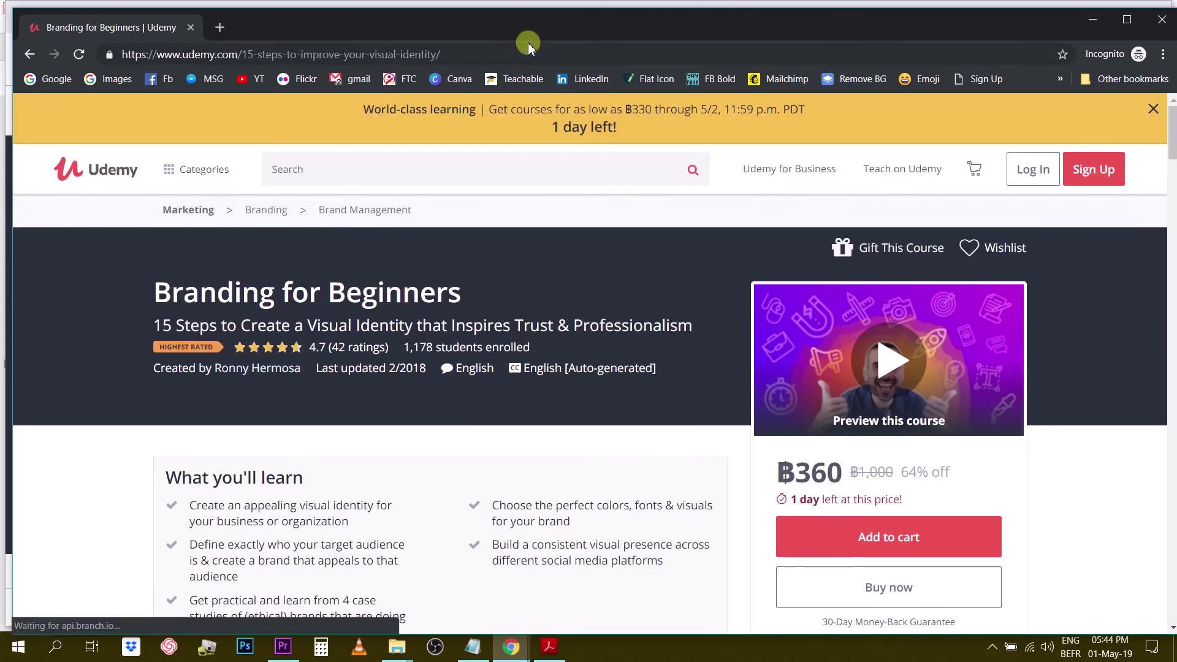
{"action": "left_click", "coordinate": [1125, 21]}
{"action": "scroll", "coordinate": [992, 147], "scroll_direction": "down", "scroll_amount": 6}
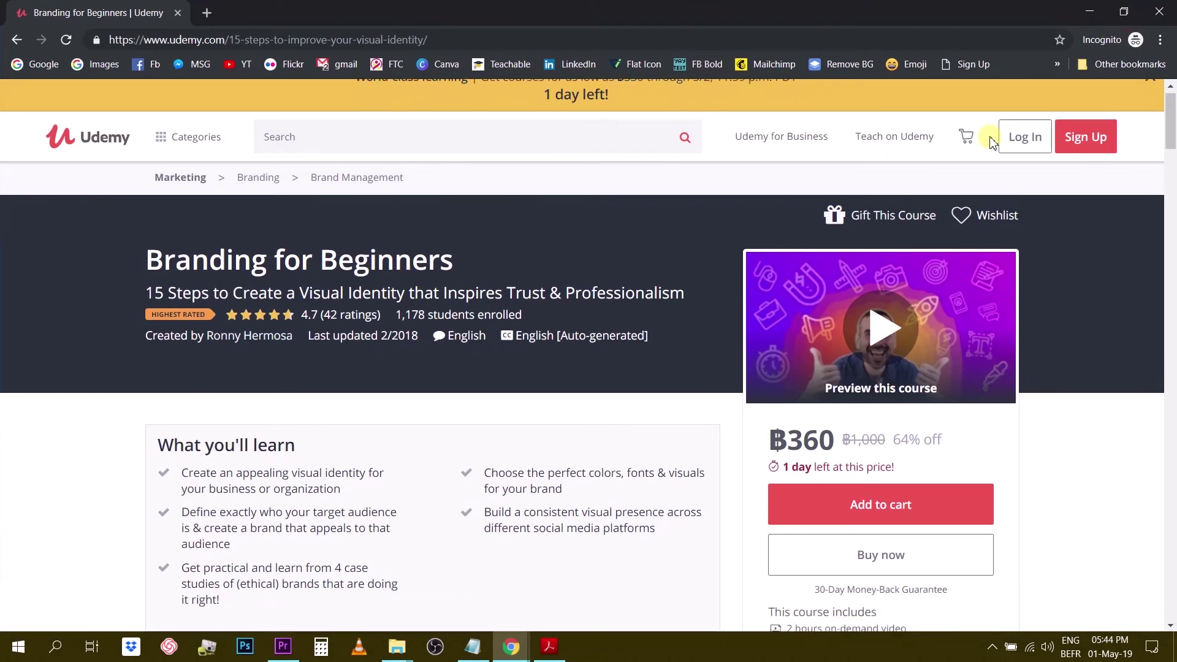
{"action": "scroll", "coordinate": [619, 389], "scroll_direction": "up", "scroll_amount": 2}
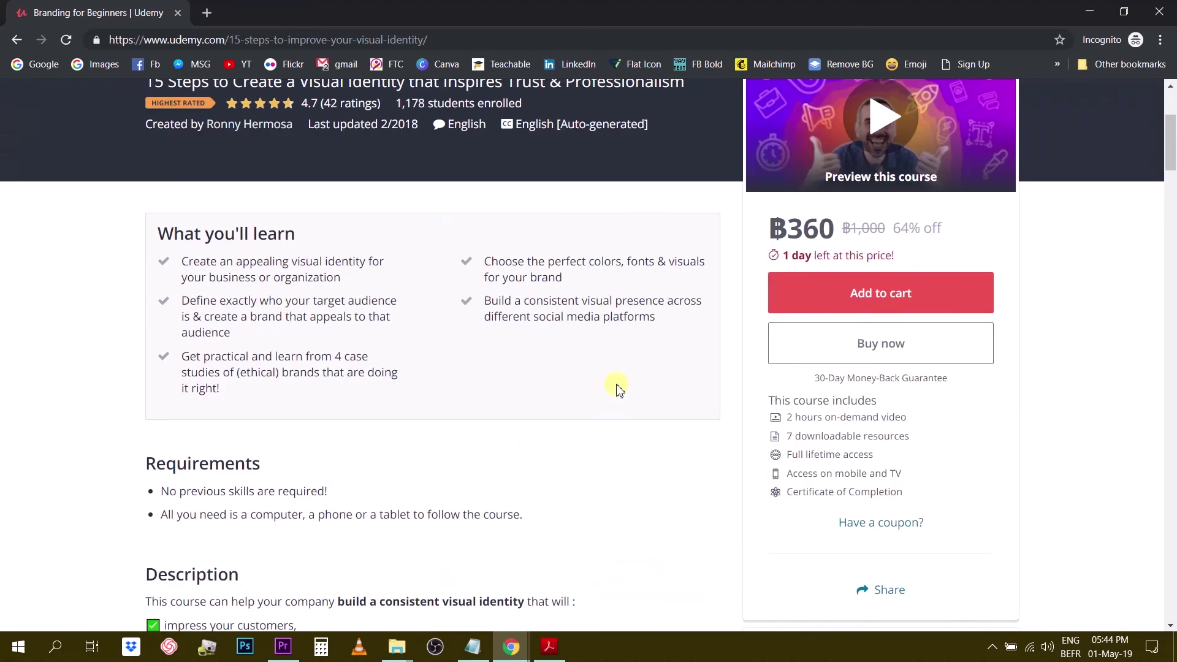
{"action": "scroll", "coordinate": [624, 388], "scroll_direction": "up", "scroll_amount": 4}
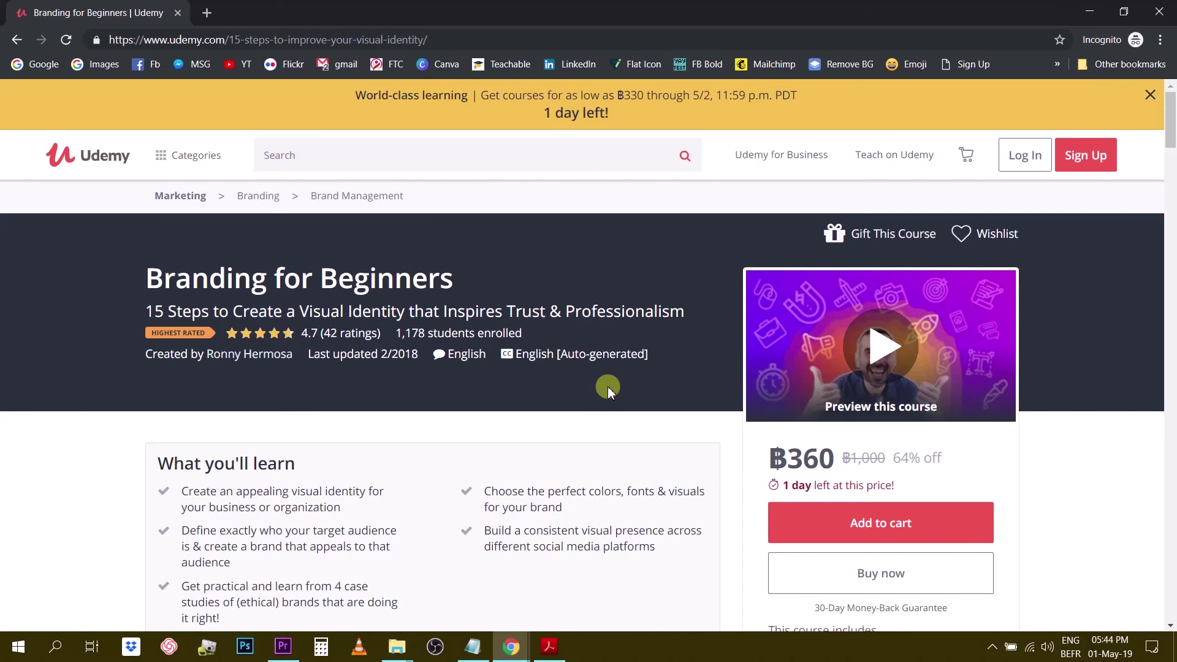
{"action": "left_click", "coordinate": [1150, 95]}
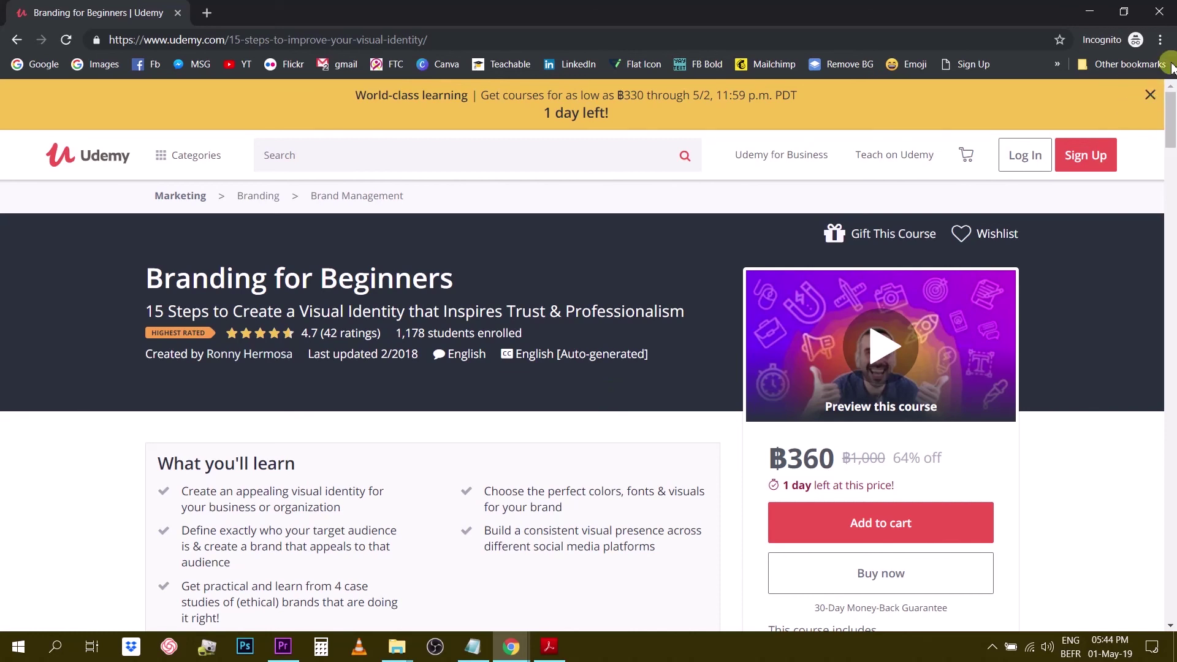
{"action": "left_click", "coordinate": [1158, 12]}
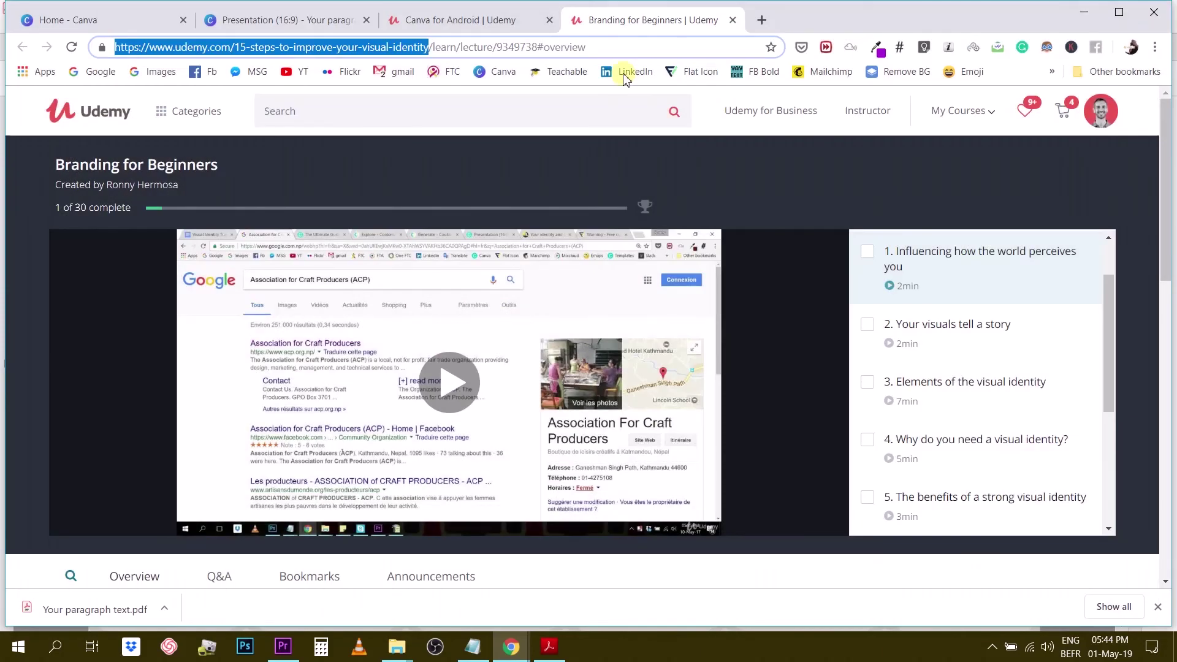
Return to the Canva presentation and dismiss the design-published notice.
{"action": "left_click", "coordinate": [507, 180]}
{"action": "left_click", "coordinate": [233, 21]}
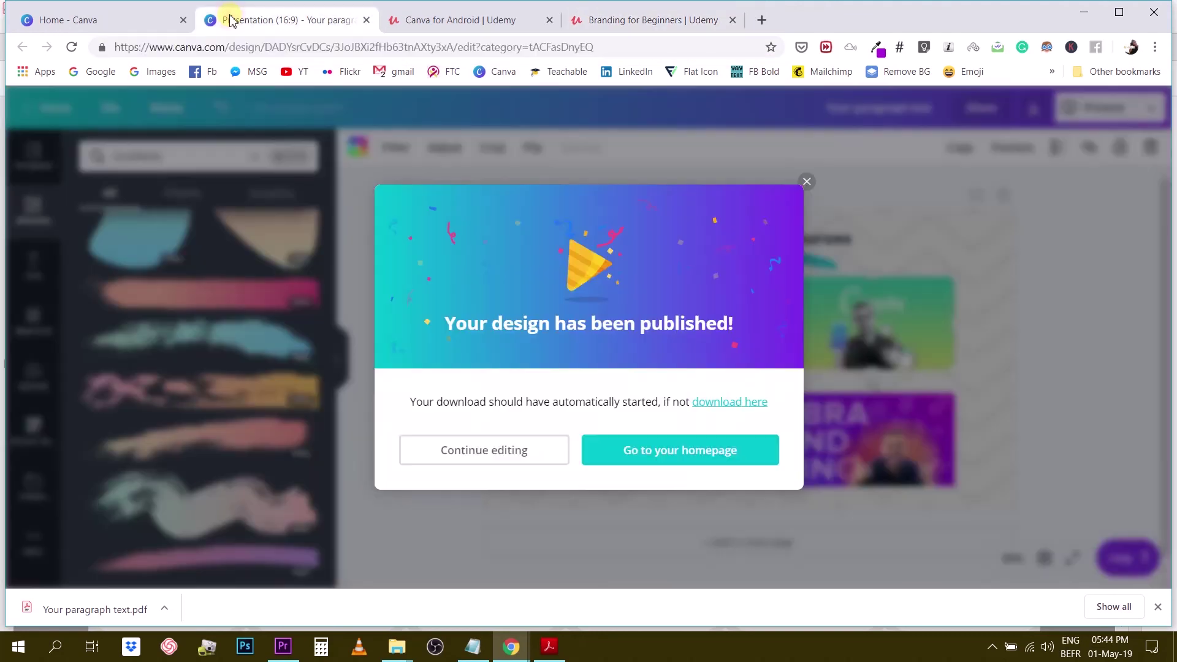
{"action": "left_click", "coordinate": [806, 181]}
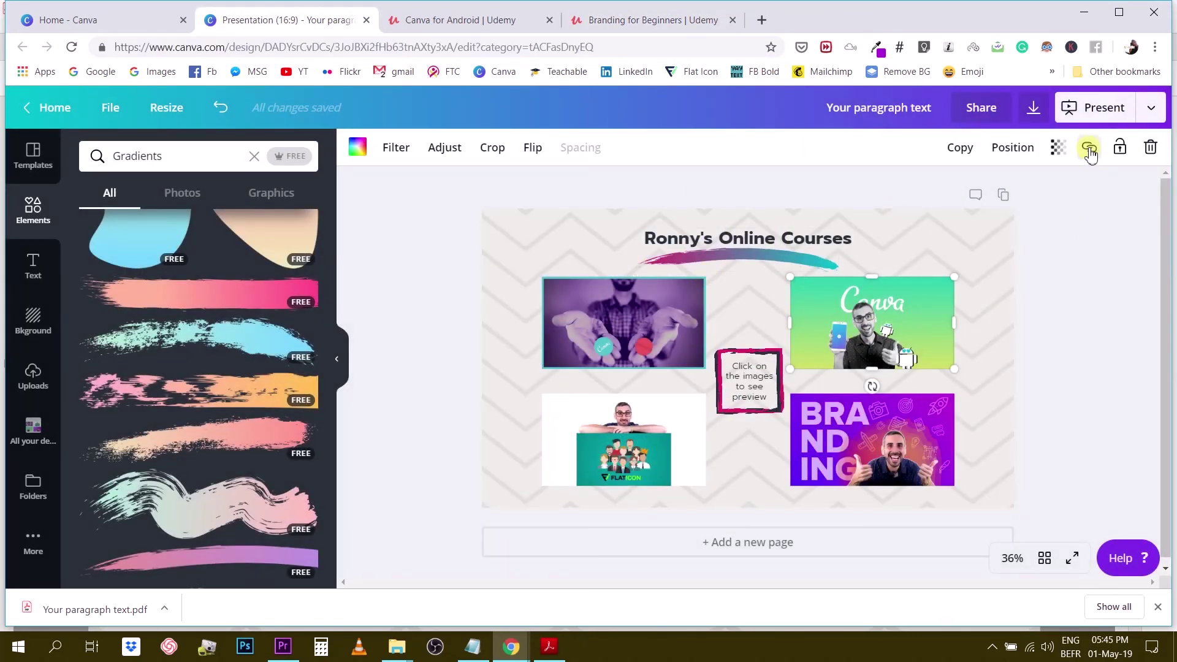
Verify the Canva thumbnail's link points to udemy.com/canva-for-android, leaving it unchanged.
{"action": "left_click", "coordinate": [1057, 309]}
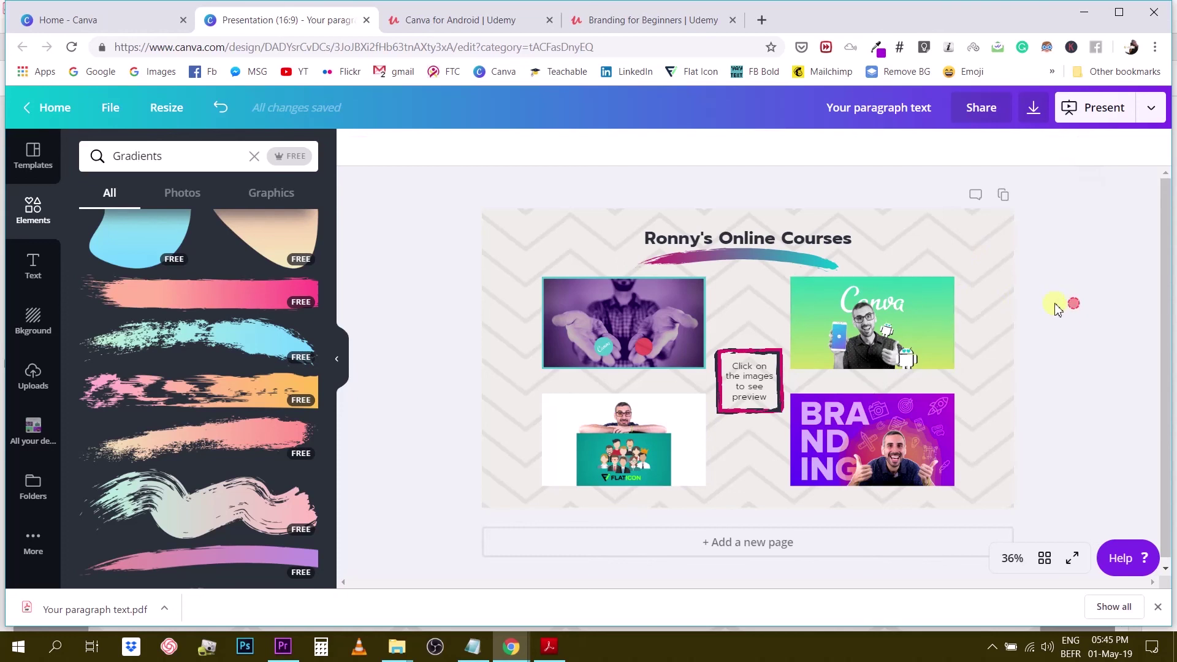
{"action": "left_click", "coordinate": [743, 367]}
{"action": "left_click", "coordinate": [1127, 245]}
{"action": "left_click", "coordinate": [892, 289]}
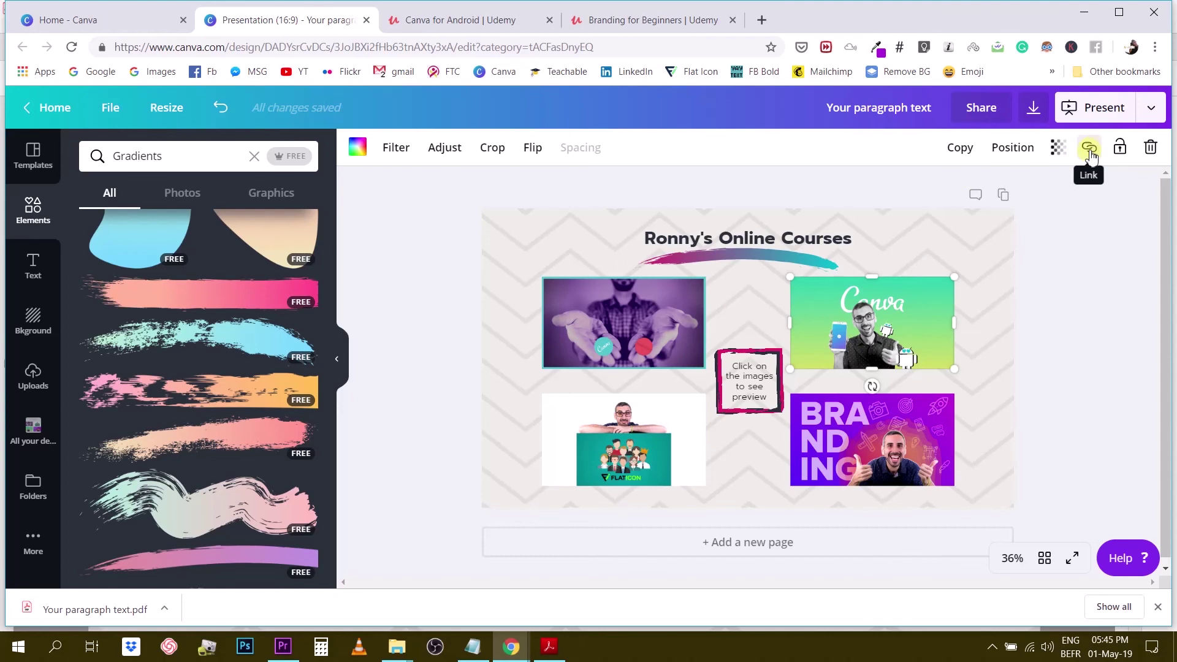
{"action": "left_click", "coordinate": [1094, 154]}
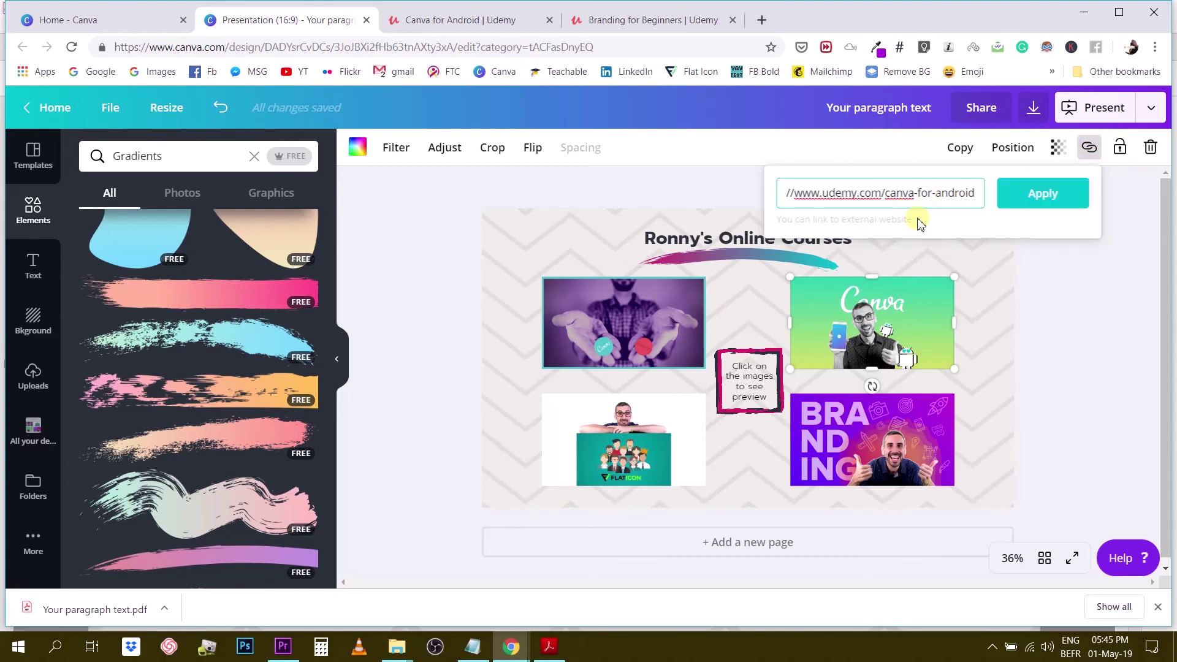
{"action": "left_click", "coordinate": [949, 254]}
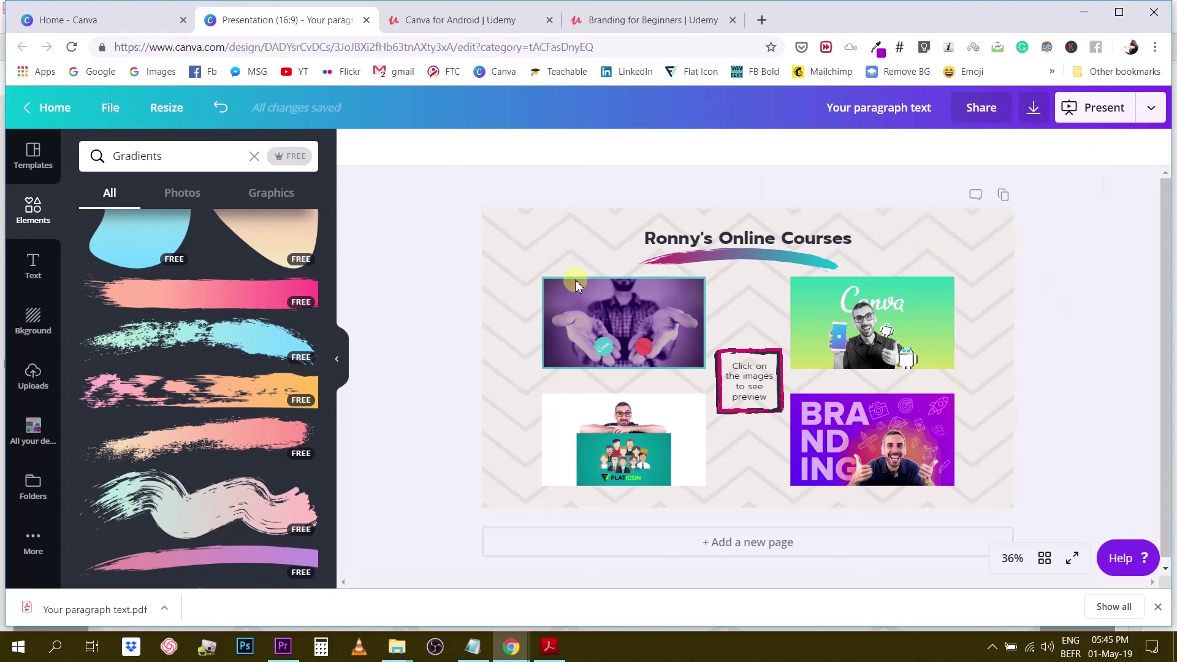